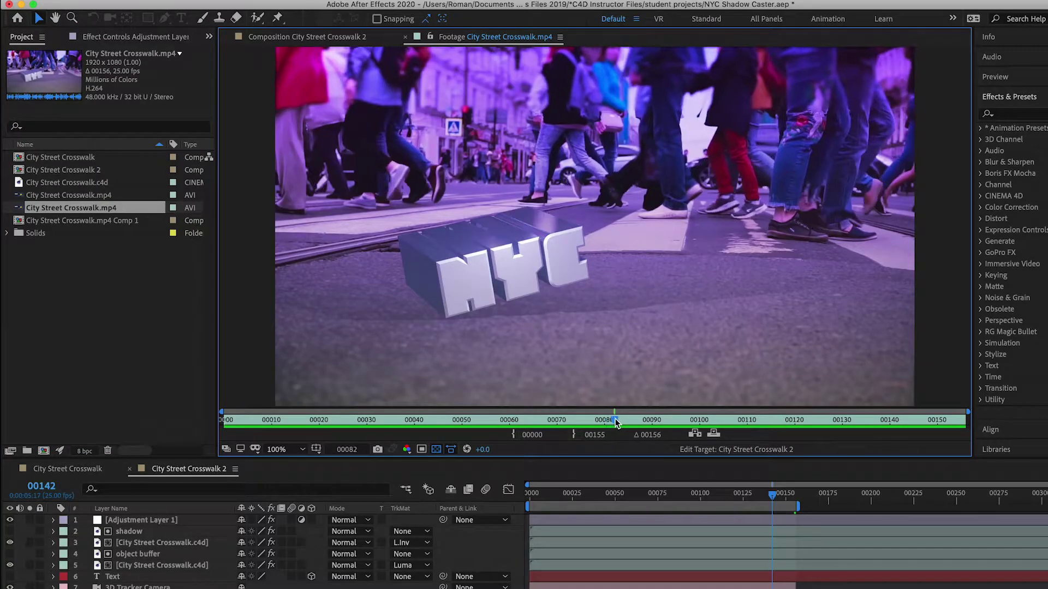
- Scrub through the finished crosswalk footage to preview the composited 3D NYC text
left_click_drag(603, 420, 711, 415)
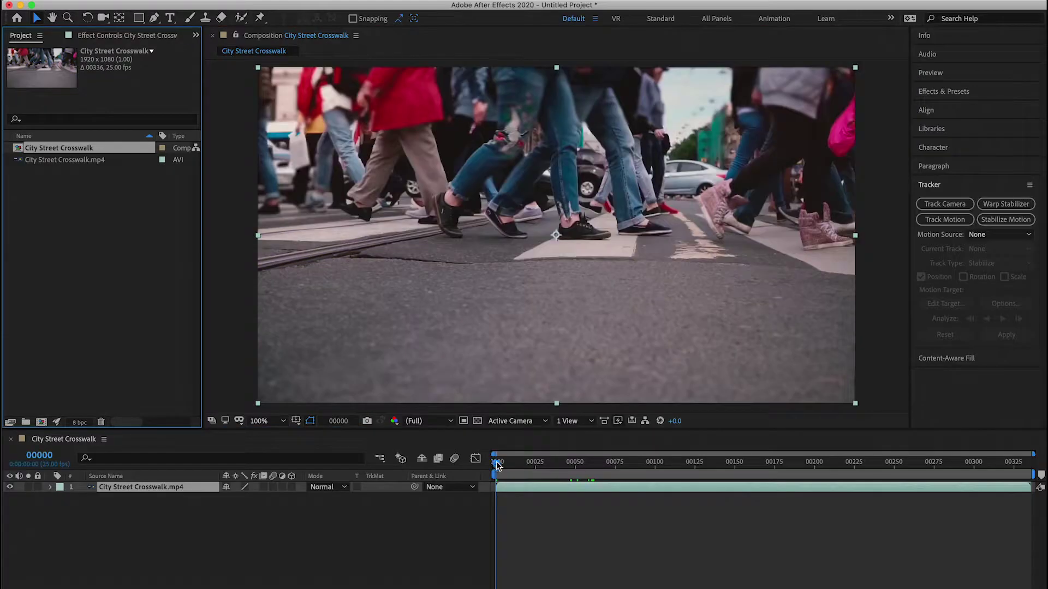
- At frame 155, mask the crosswalk footage with a full-width rectangle around the asphalt below the pedestrians
left_click_drag(497, 463, 744, 478)
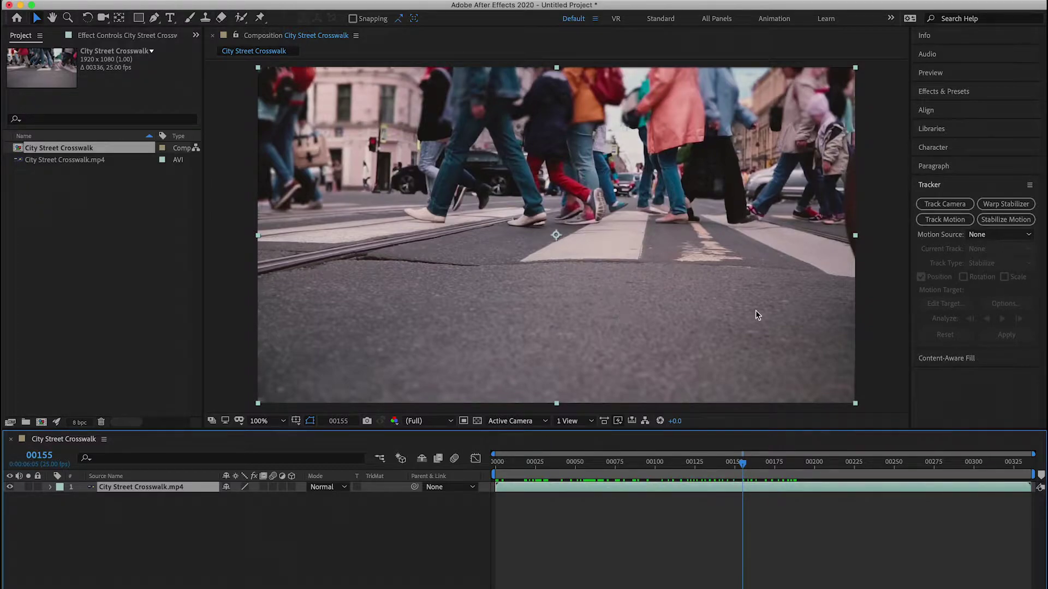
left_click(139, 18)
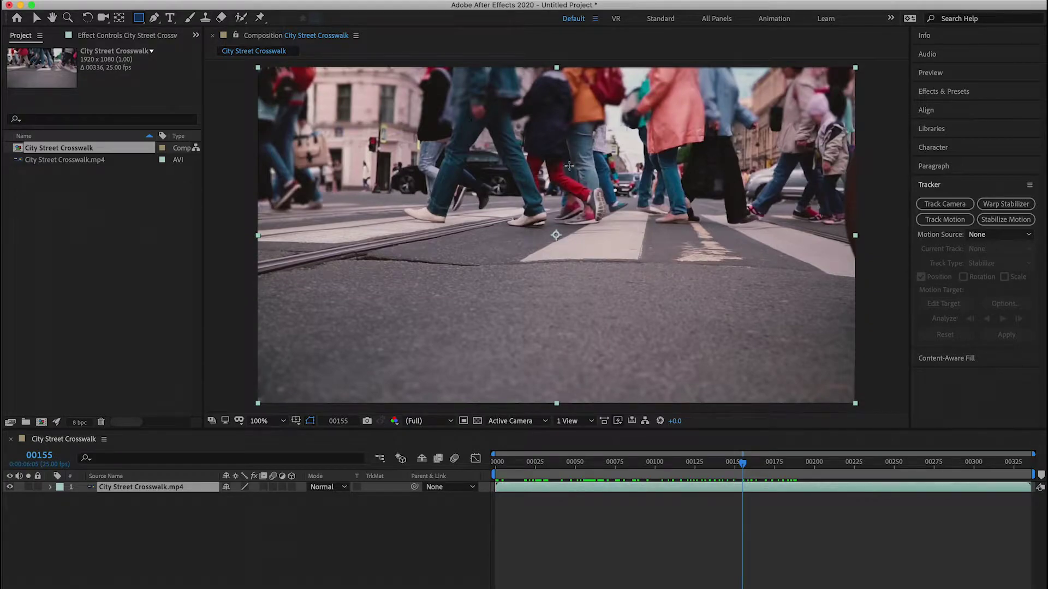
left_click_drag(251, 275, 867, 408)
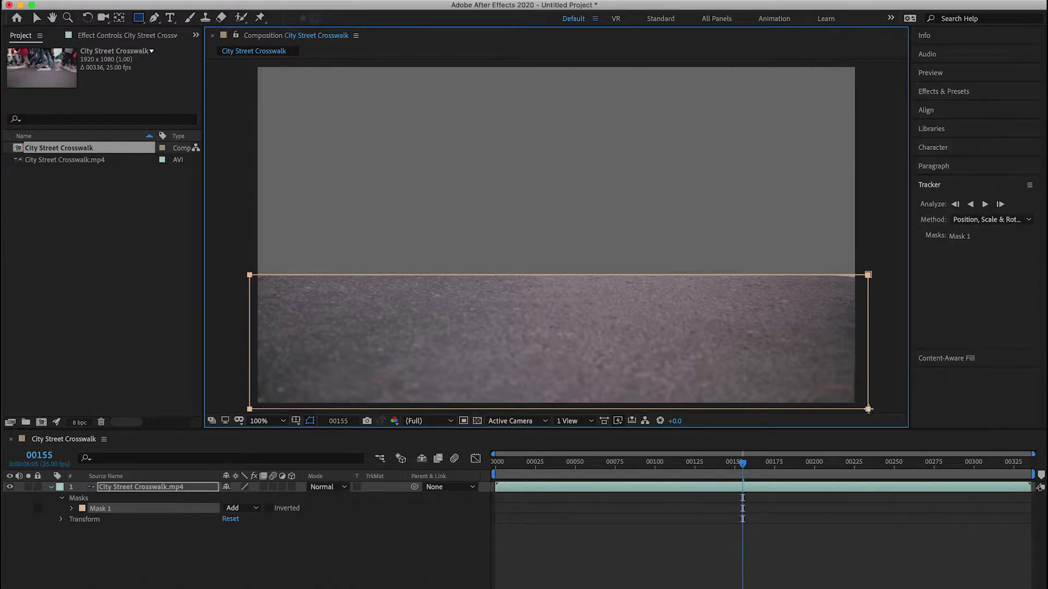
- Pre-compose the masked City Street Crosswalk.mp4 layer, moving all attributes into the new composition
left_click(141, 486)
right_click(244, 259)
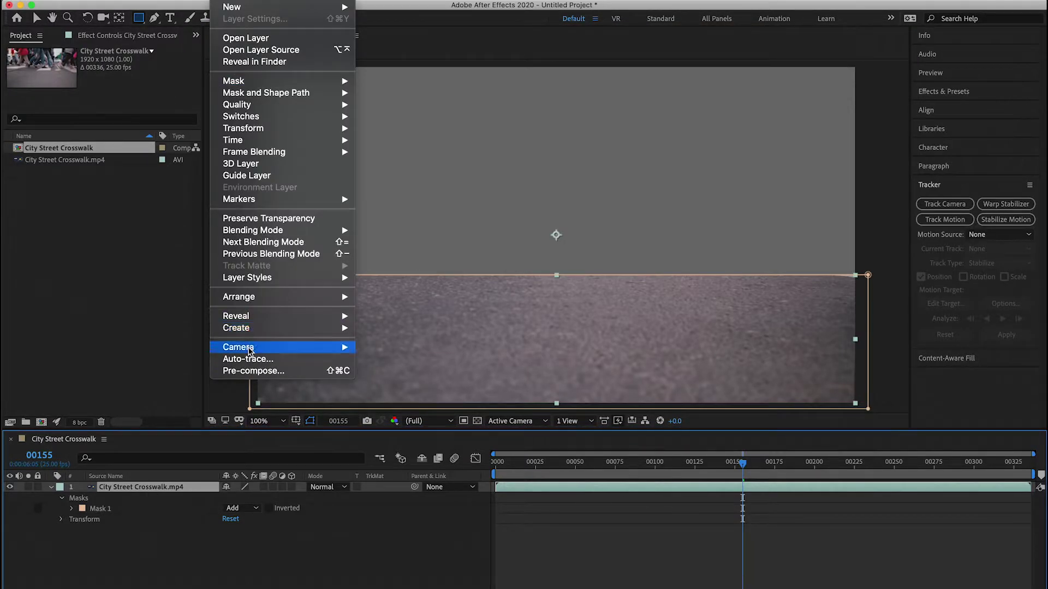
left_click(250, 372)
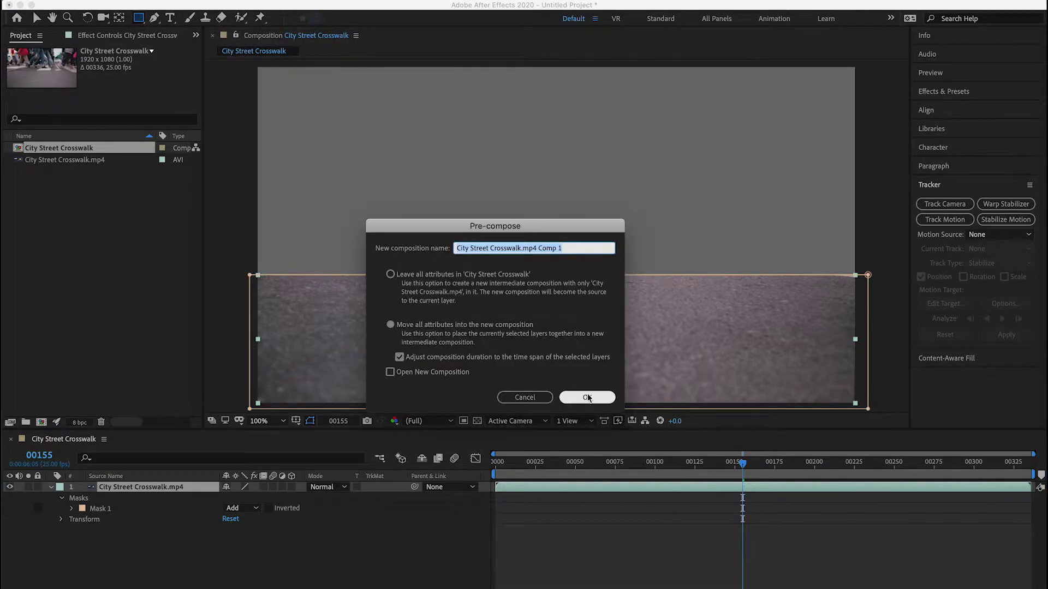
left_click(587, 397)
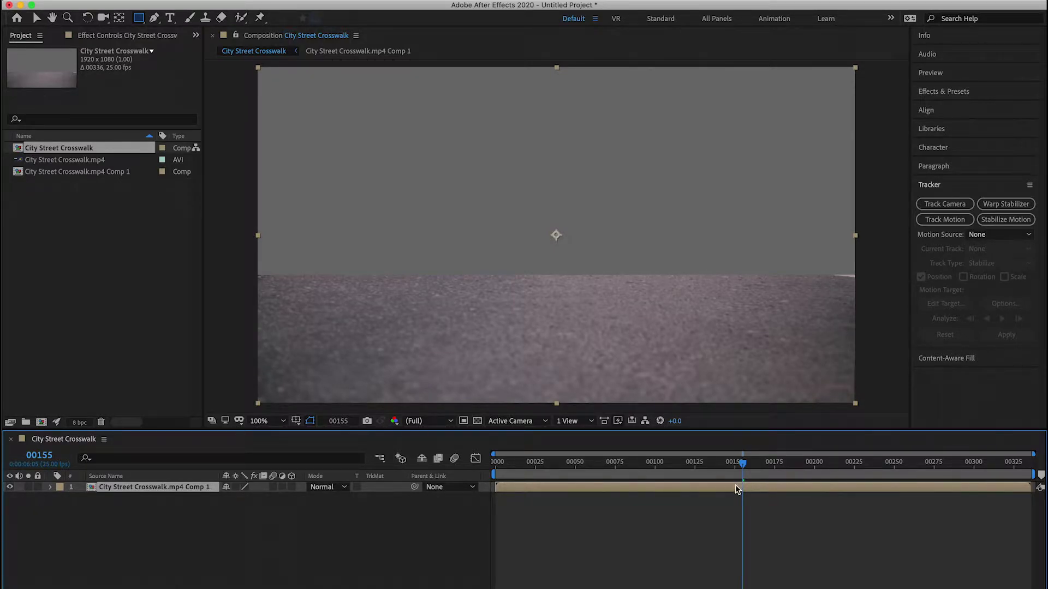
- Trim the end of the pre-composed layer to frame 155 and track its camera
left_click_drag(1033, 485, 743, 481)
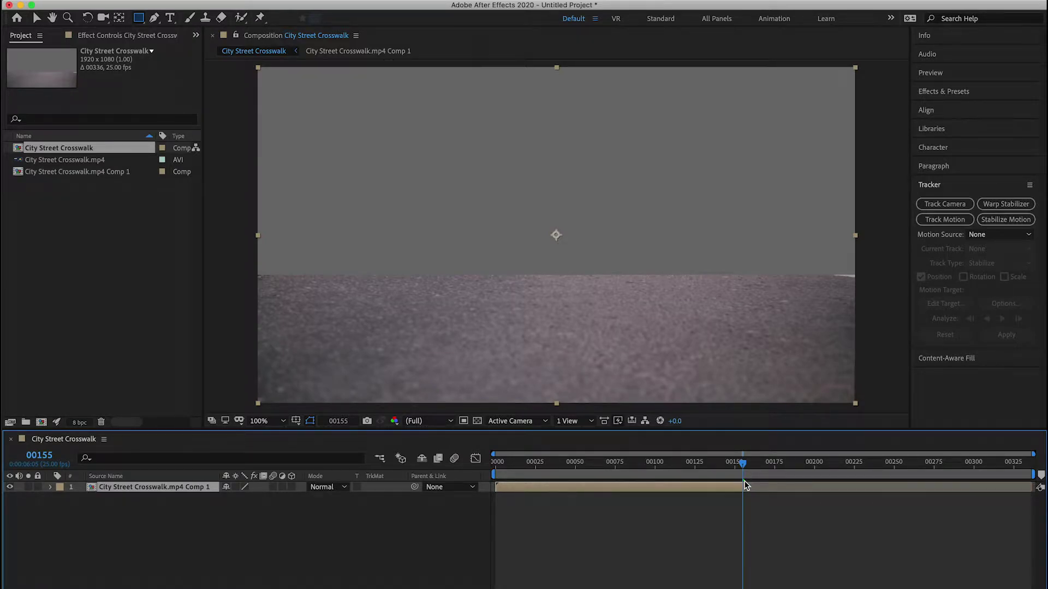
left_click(945, 206)
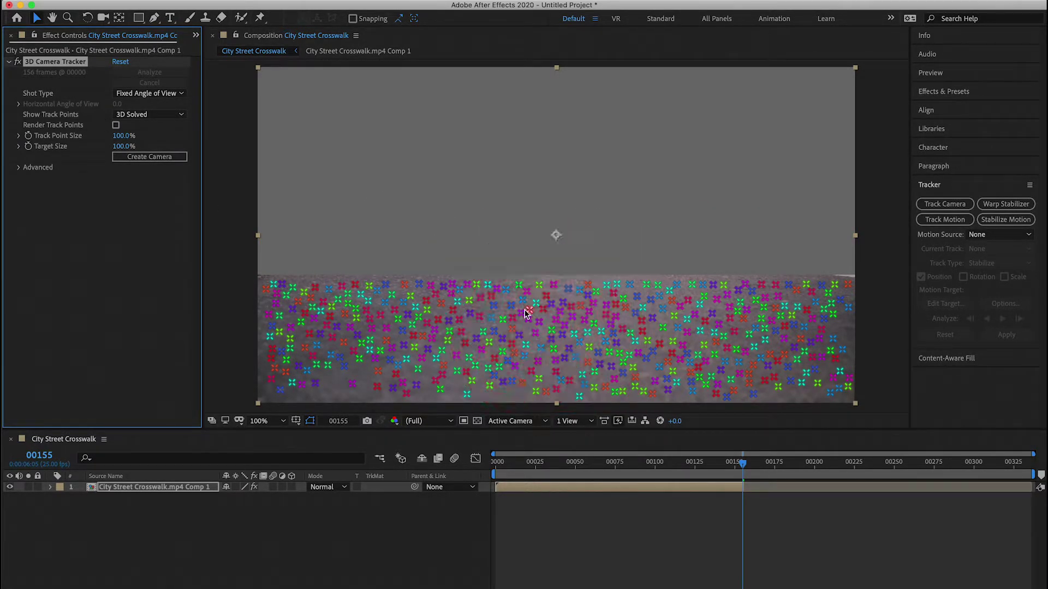
- Create a text layer and camera from three neighbouring track points on the left part of the road
left_click(421, 327)
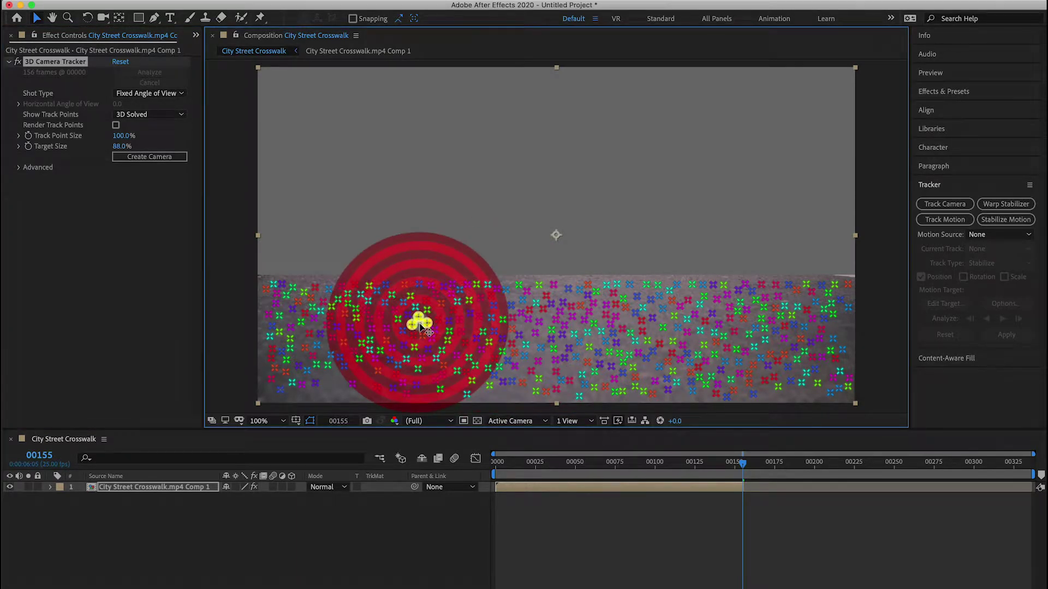
right_click(421, 326)
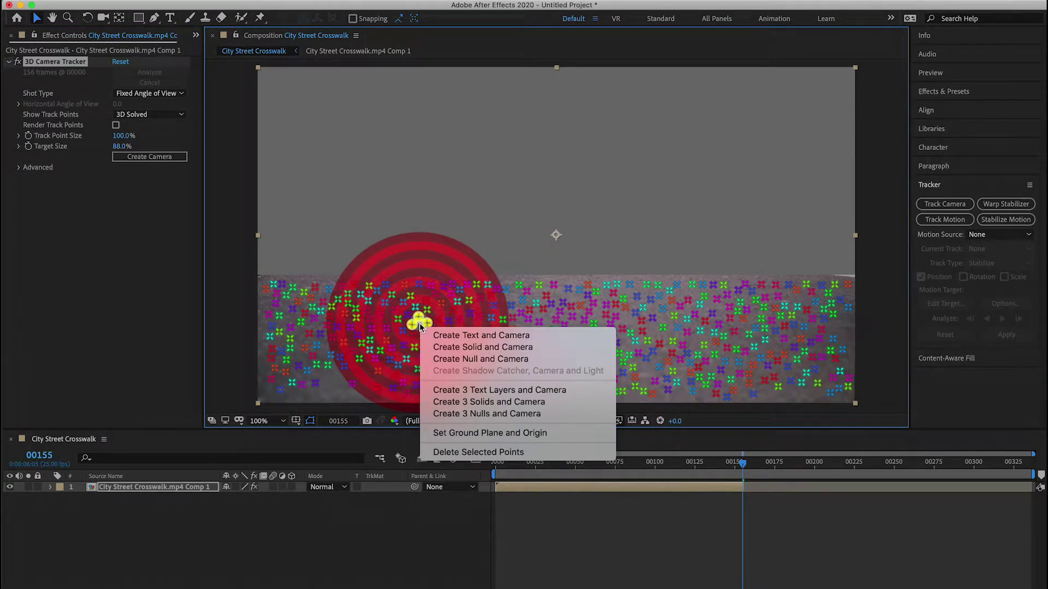
left_click(436, 336)
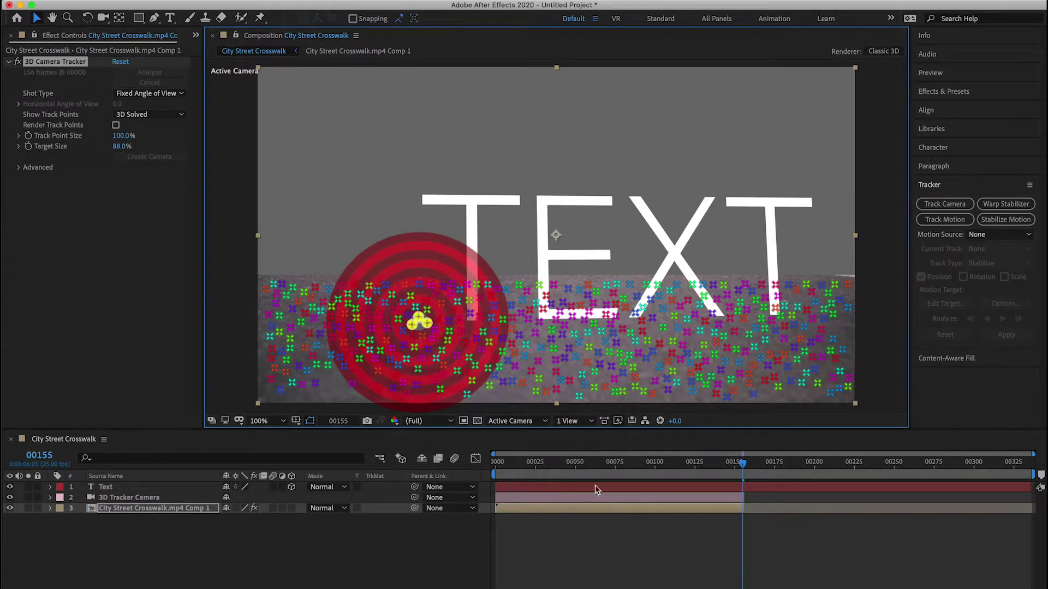
- Scrub back through the tracked shot to frame 0 and set the Text layer's font size to 28 px
left_click(709, 466)
left_click_drag(708, 469, 480, 471)
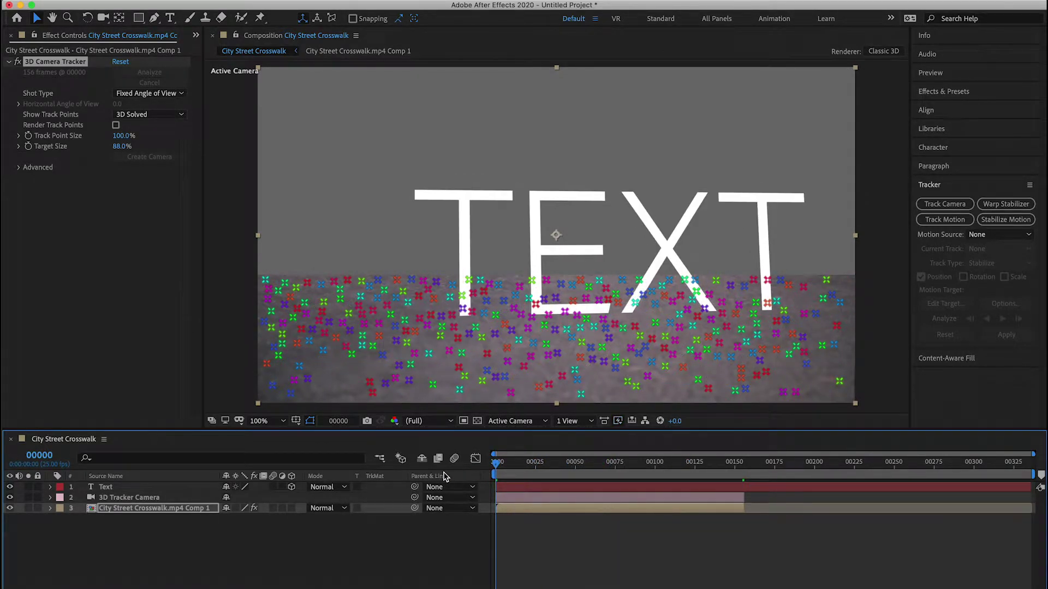
left_click(166, 488)
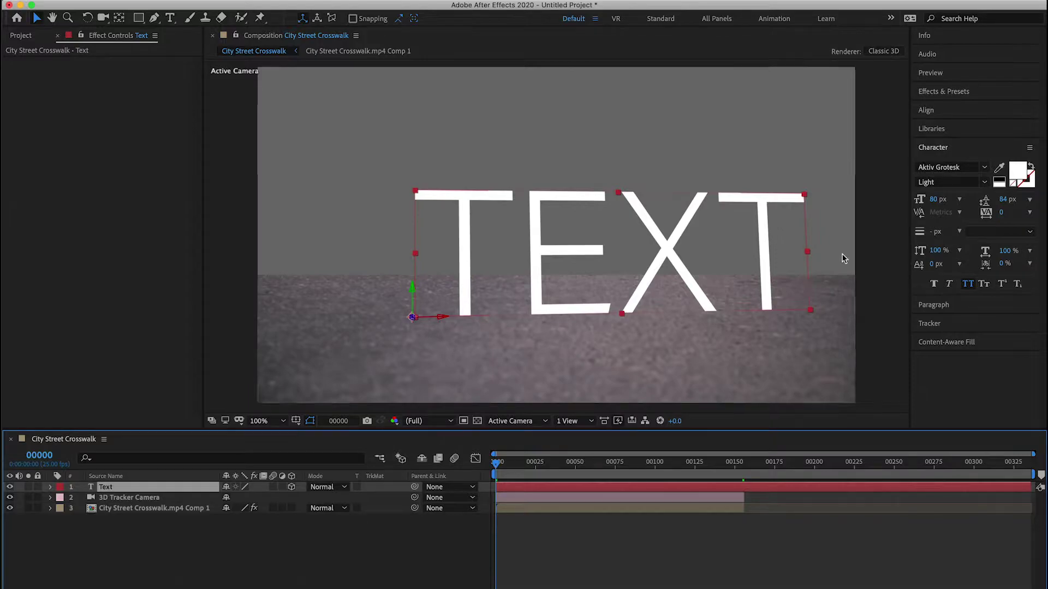
left_click_drag(936, 200, 906, 209)
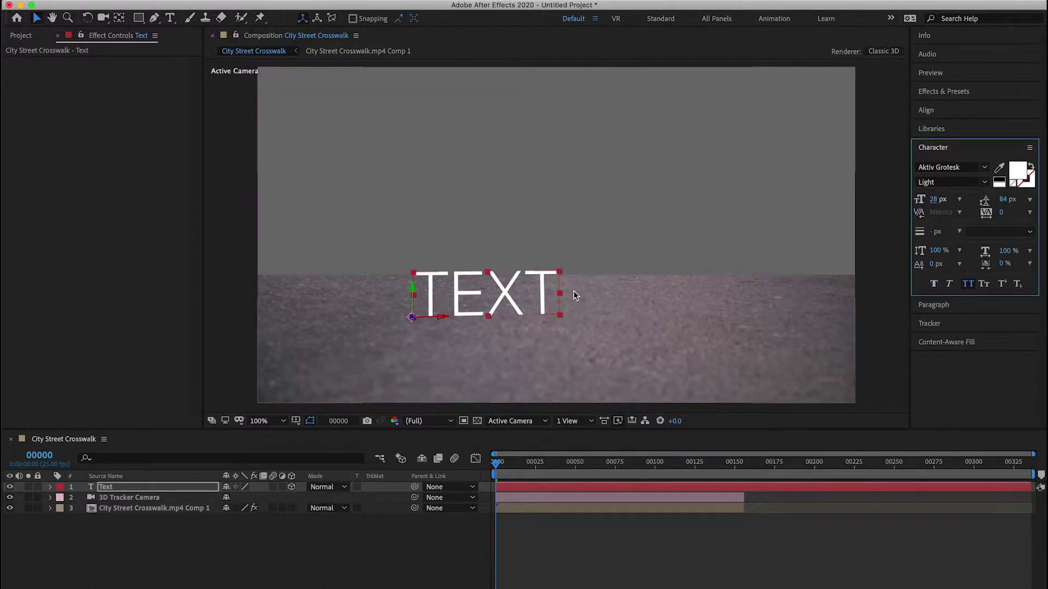
- Try to export the composition with the Maxon Cinema 4D Exporter
left_click(111, 0)
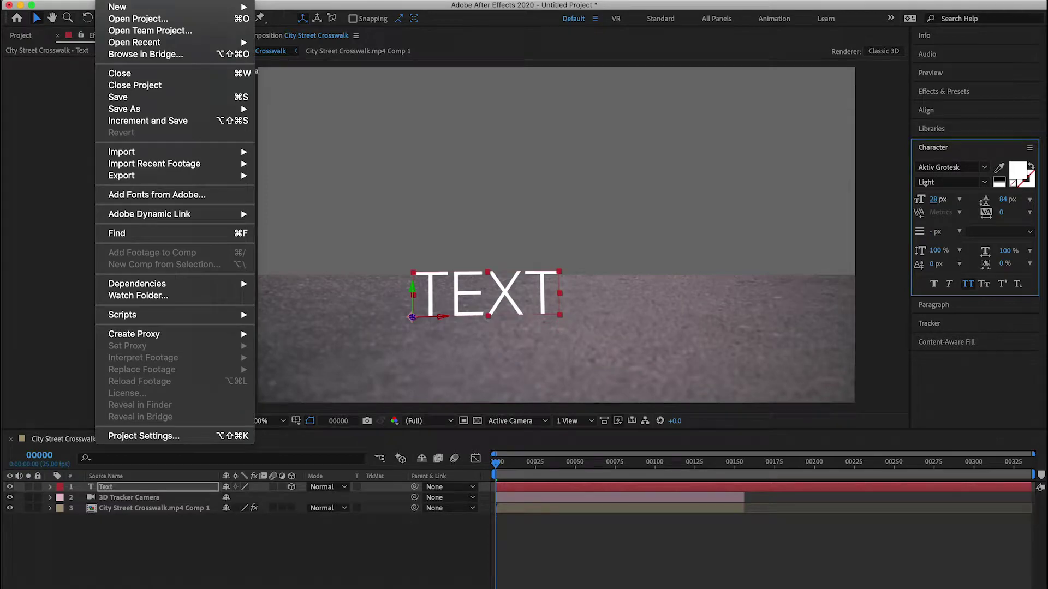
mouse_move(131, 178)
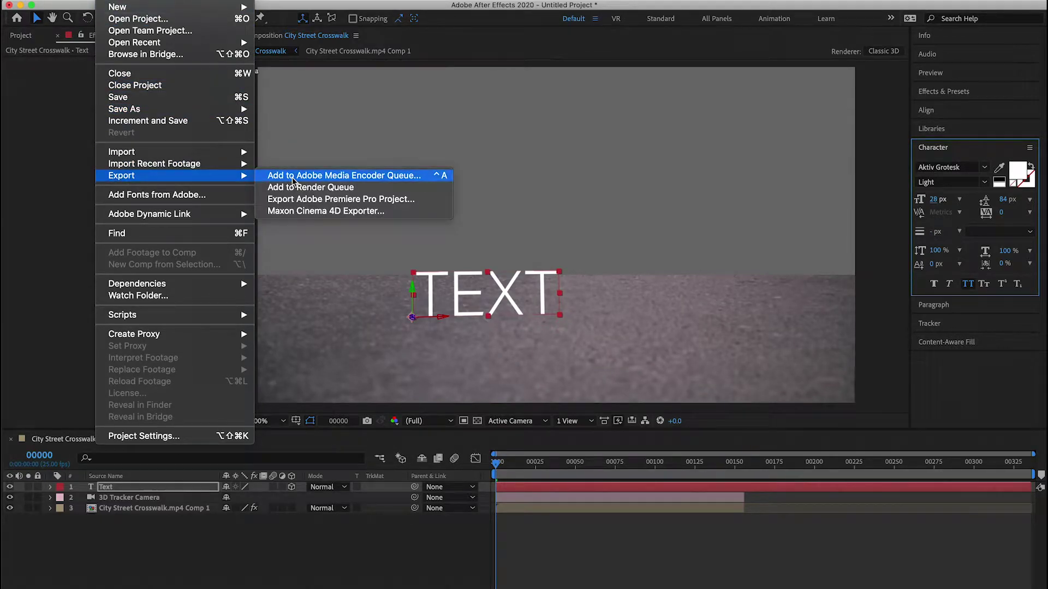
left_click(294, 212)
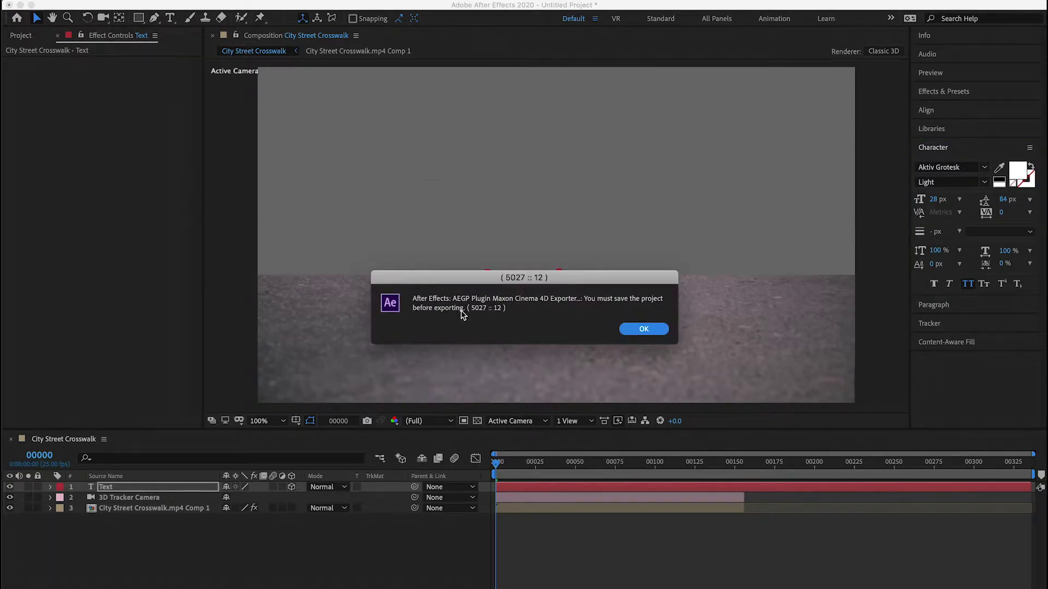
left_click(635, 329)
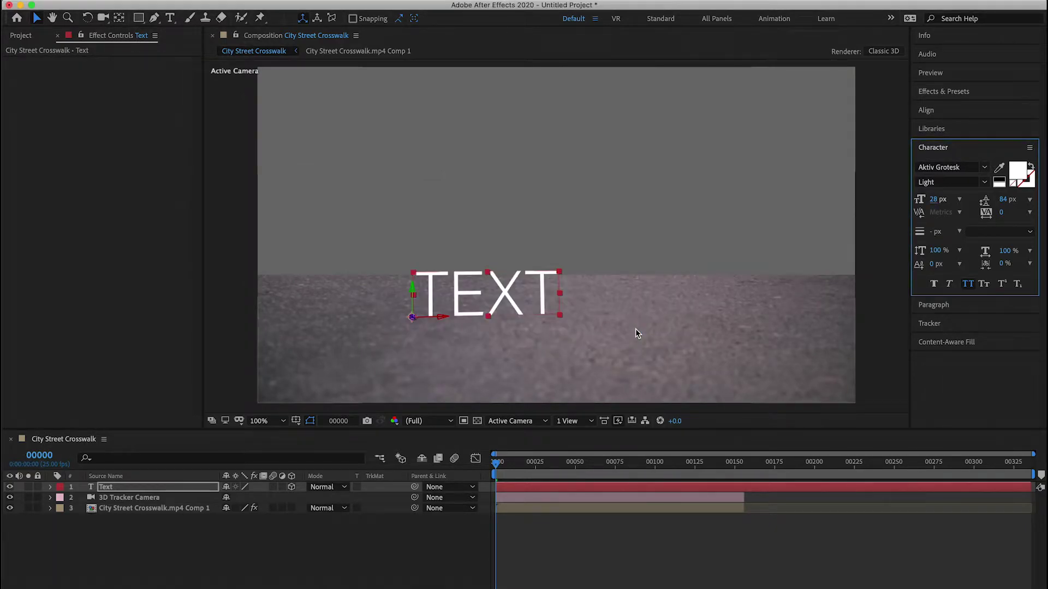
- Save the project as Shadow Caster in the student projects folder
key("super+s")
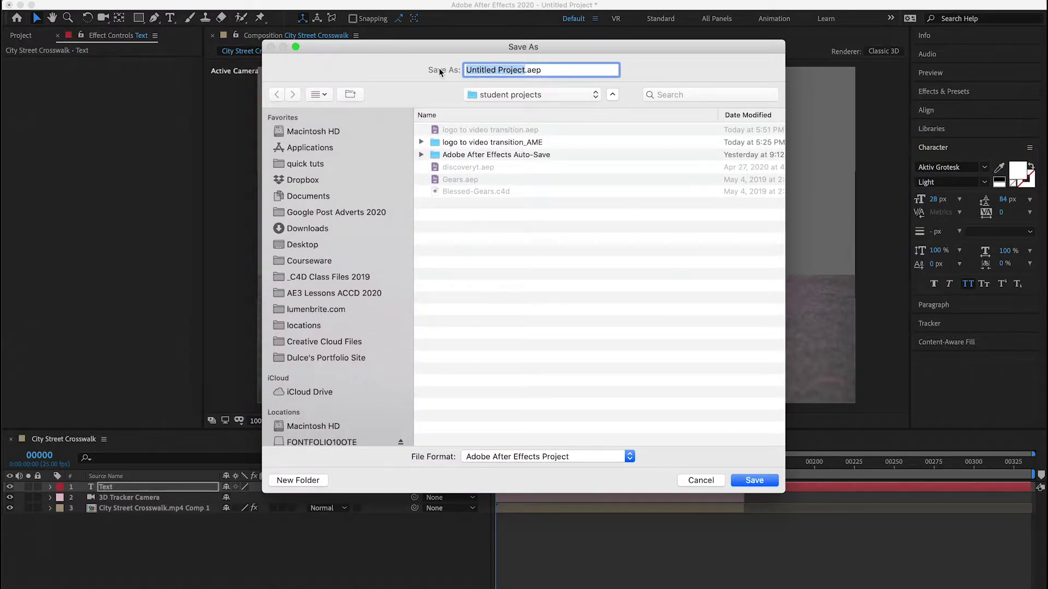
type("Shadow Caster")
key("Return")
- Export the composition to Cinema 4D with editable text preserved, saving it as City Street Crosswalk.c4d in student projects
left_click(106, 0)
mouse_move(132, 171)
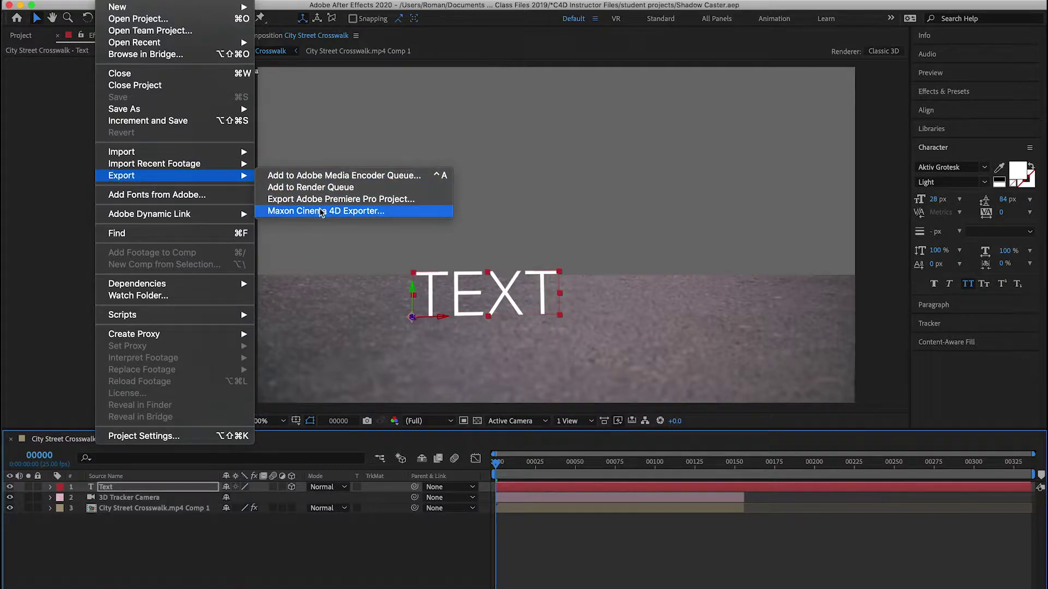
left_click(321, 212)
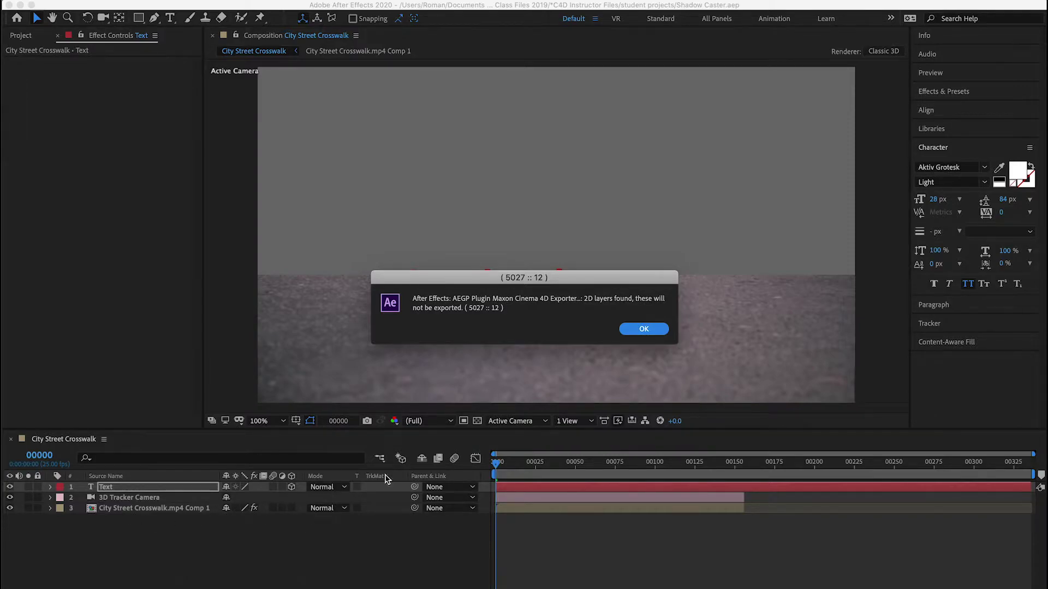
left_click(644, 330)
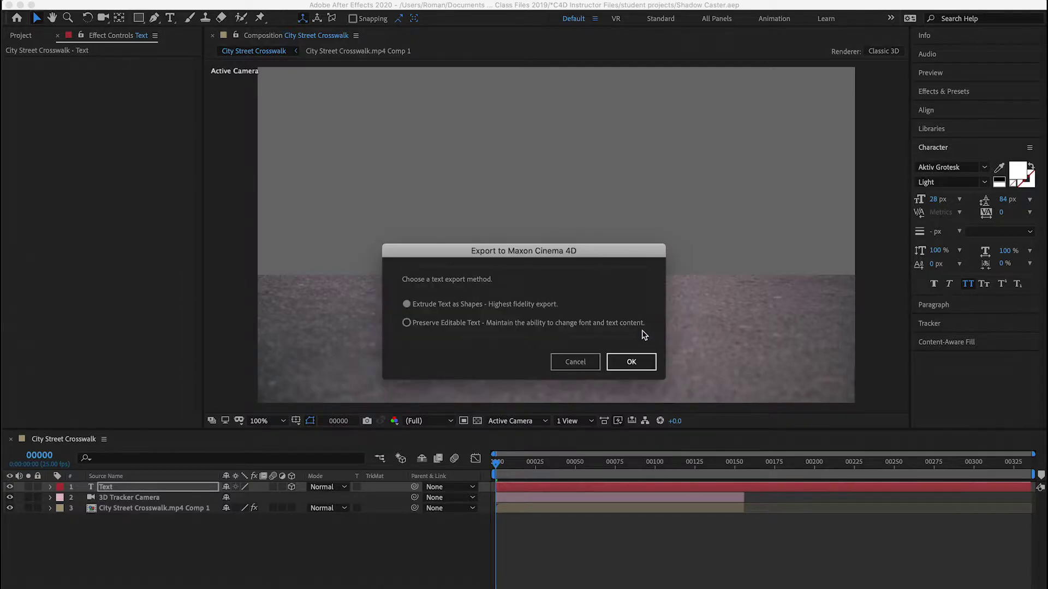
left_click(479, 325)
left_click(624, 360)
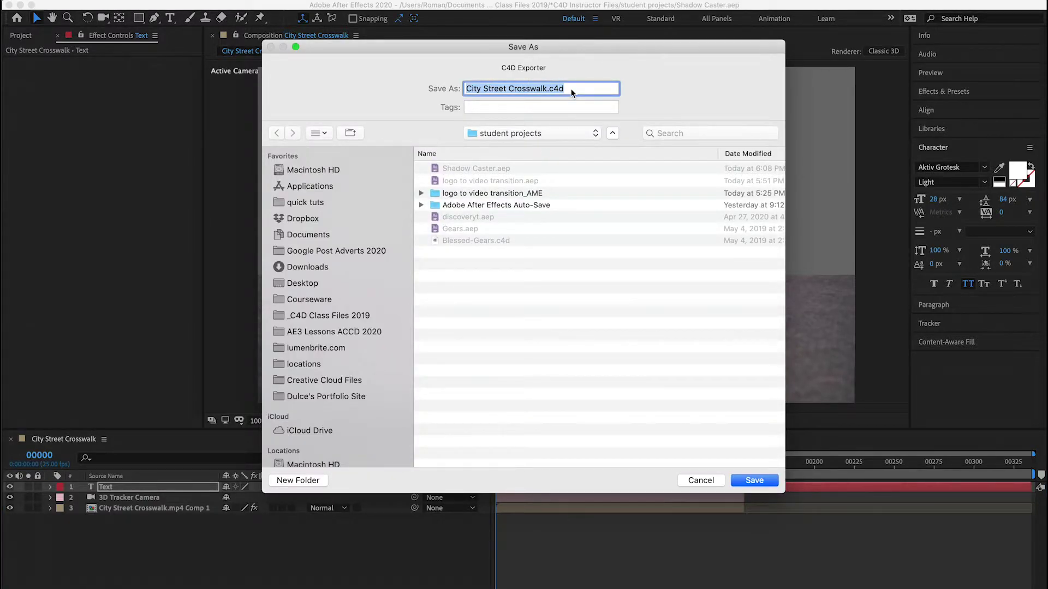
left_click(753, 481)
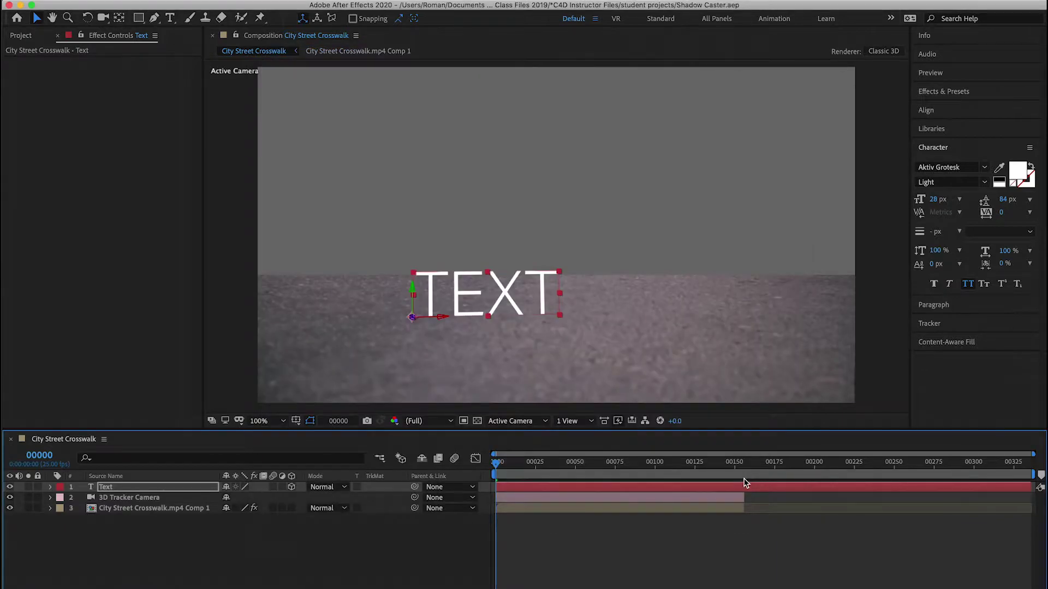
- Import the exported City Street Crosswalk.c4d from the student projects folder into the project
left_click(28, 36)
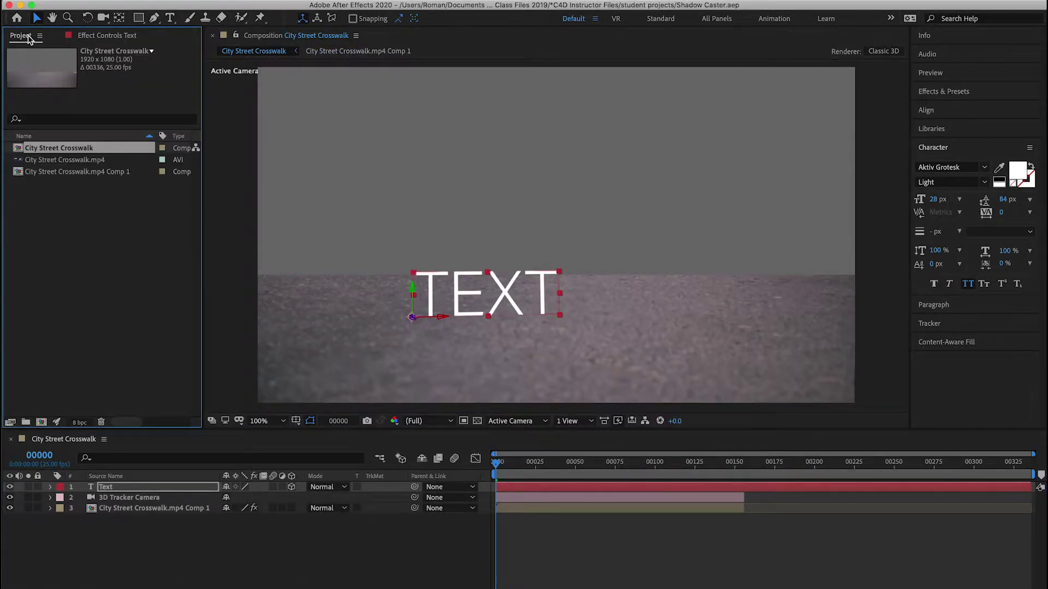
double_click(60, 226)
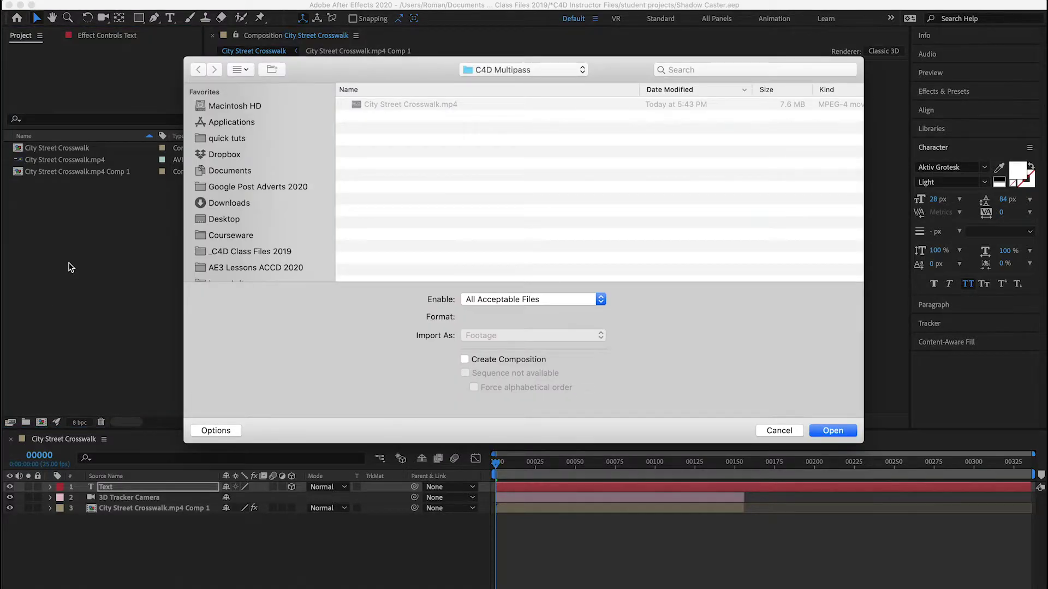
left_click(519, 68)
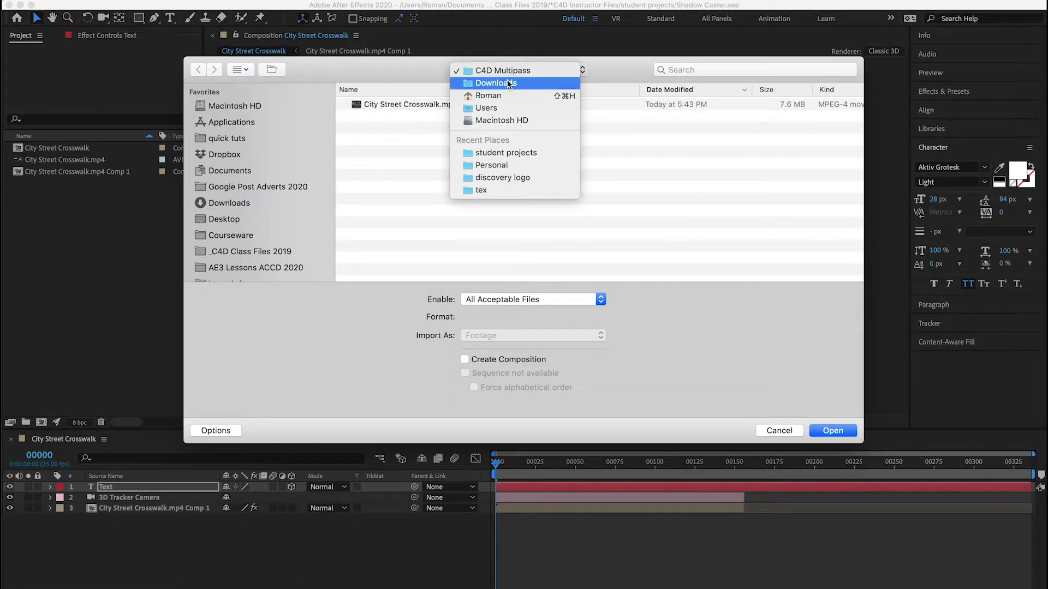
left_click(507, 81)
double_click(427, 129)
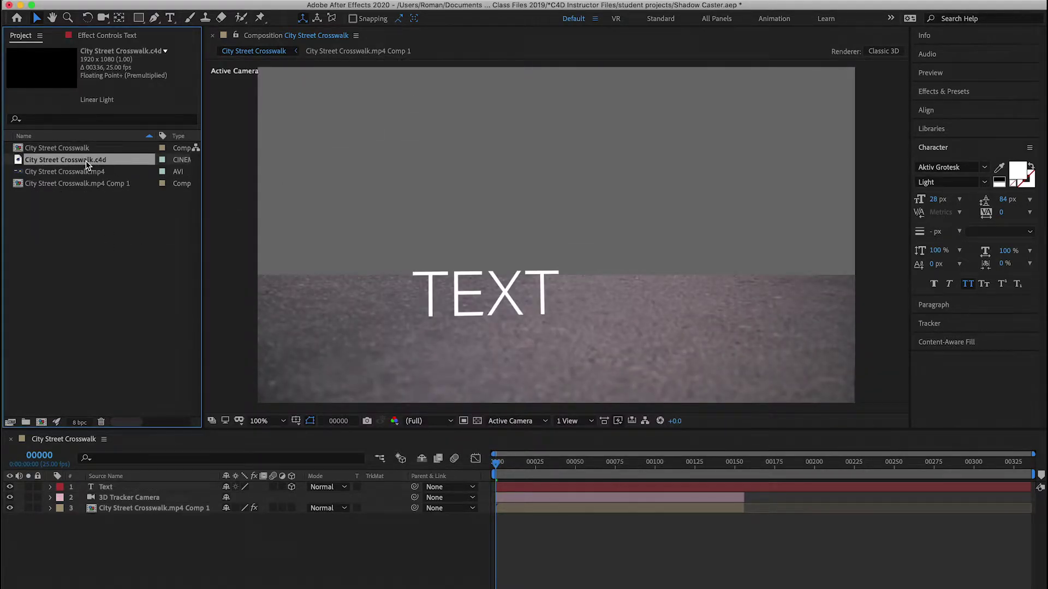
- Open the imported City Street Crosswalk.c4d for editing in Cinema 4D Lite, declining the full version
left_click(134, 0)
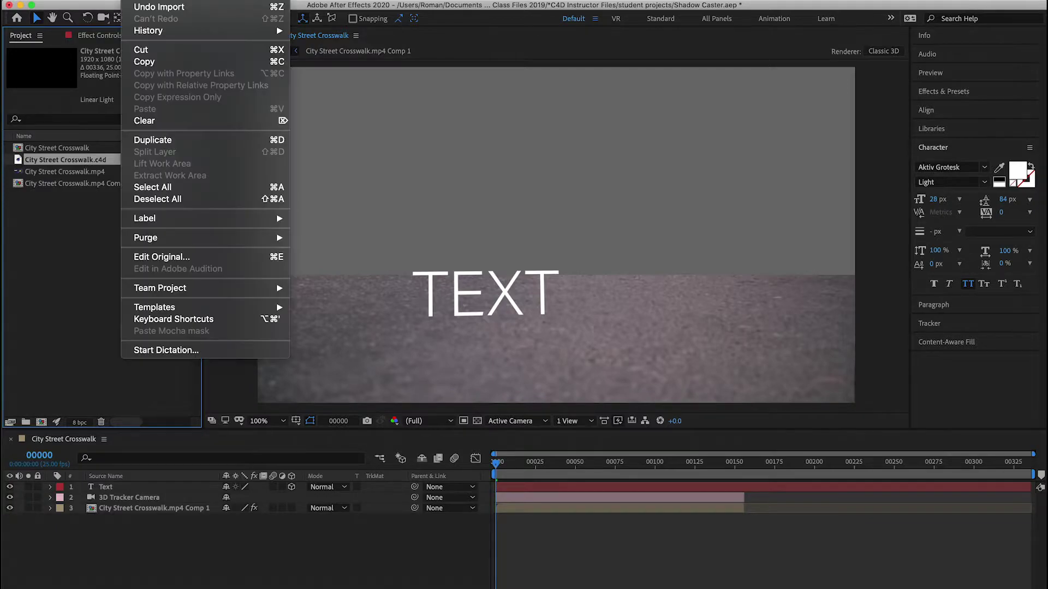
left_click(186, 258)
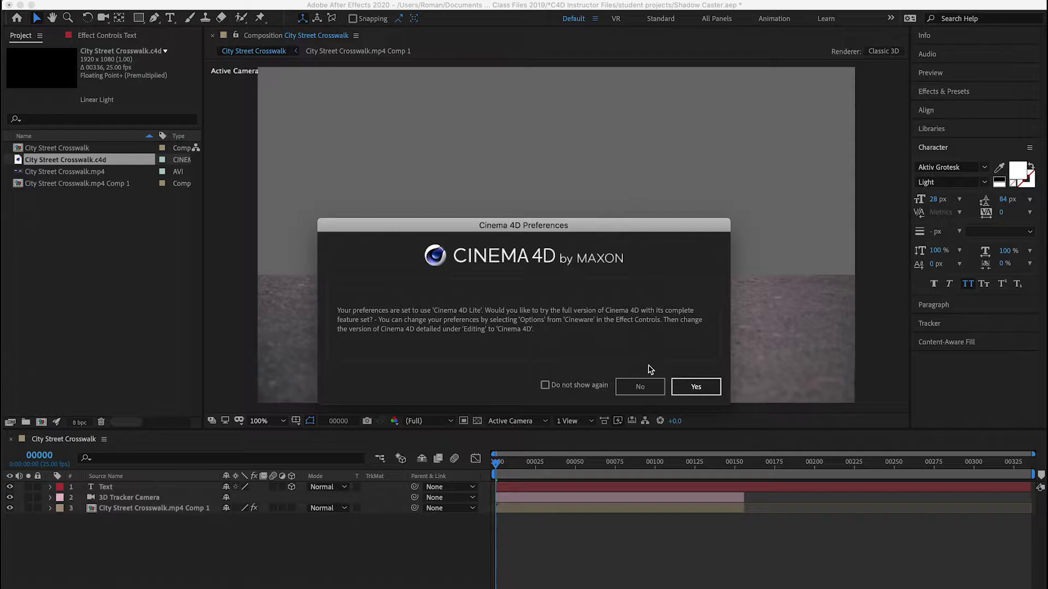
left_click(640, 387)
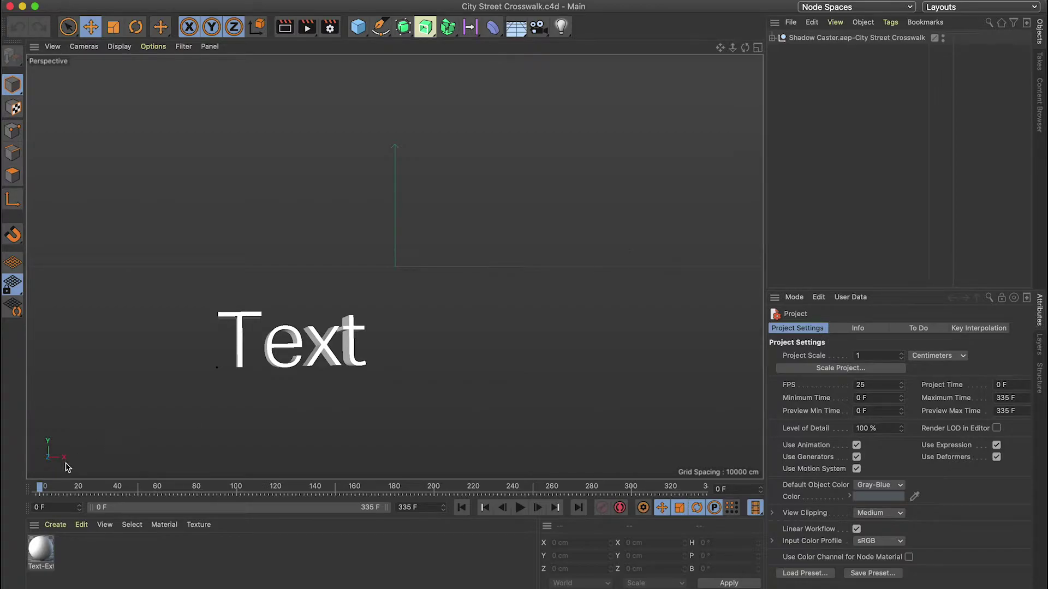
- Expand the exported composition's null and its Text null to examine the scene's object hierarchy
left_click_drag(39, 487, 21, 464)
left_click(806, 43)
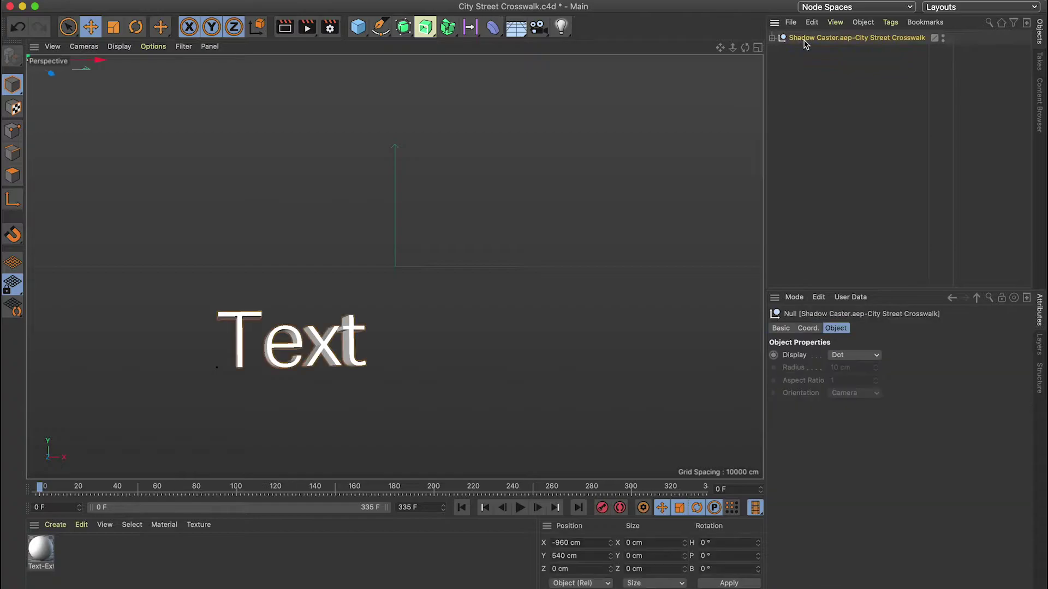
left_click(771, 38)
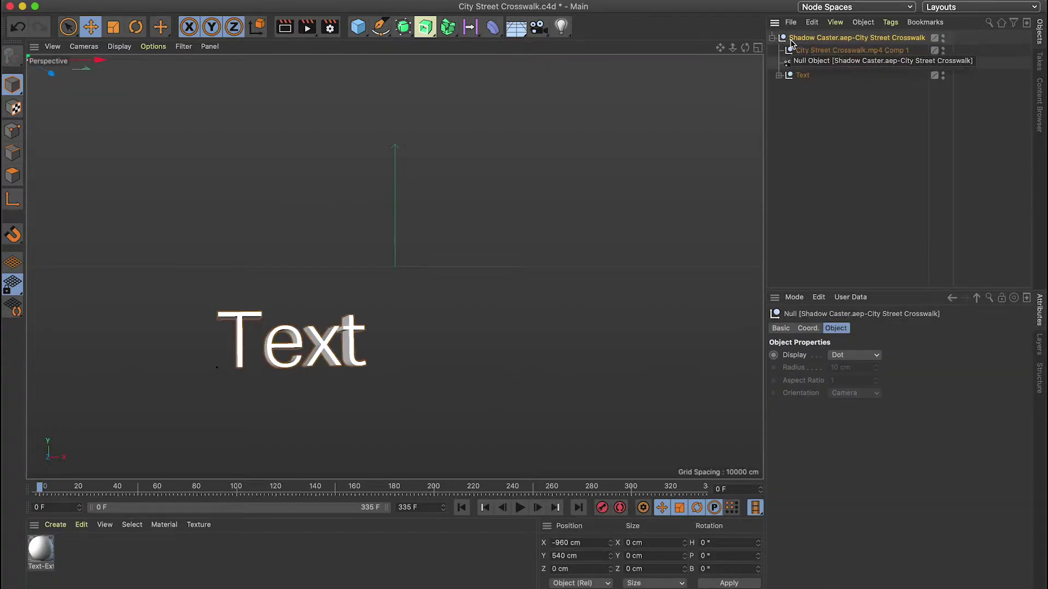
left_click(778, 75)
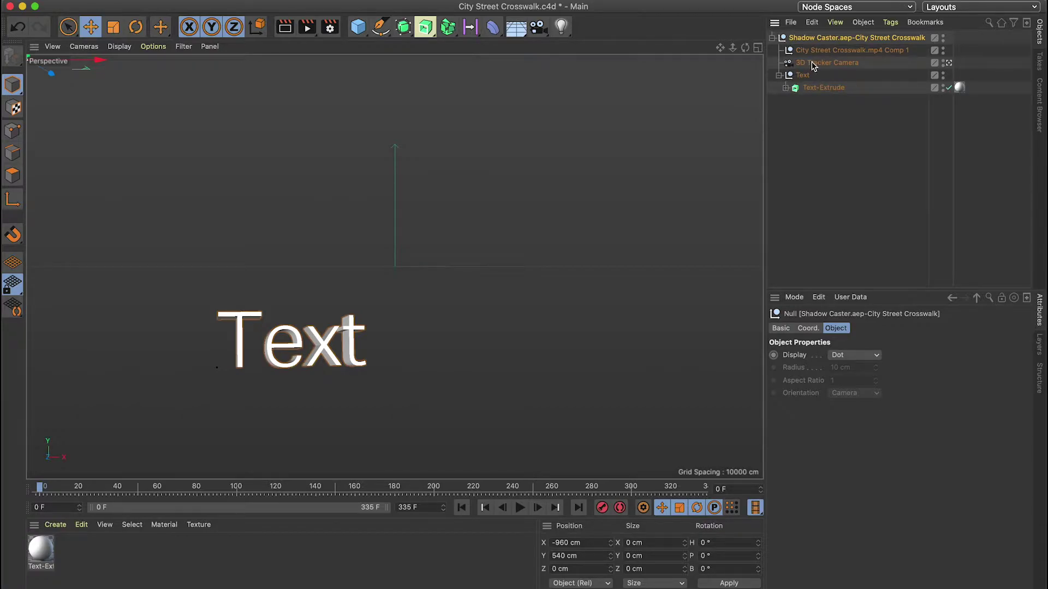
- Change the Text-Text object inside the extrude to read NYC and set its font to Chuck
left_click(785, 88)
left_click(814, 88)
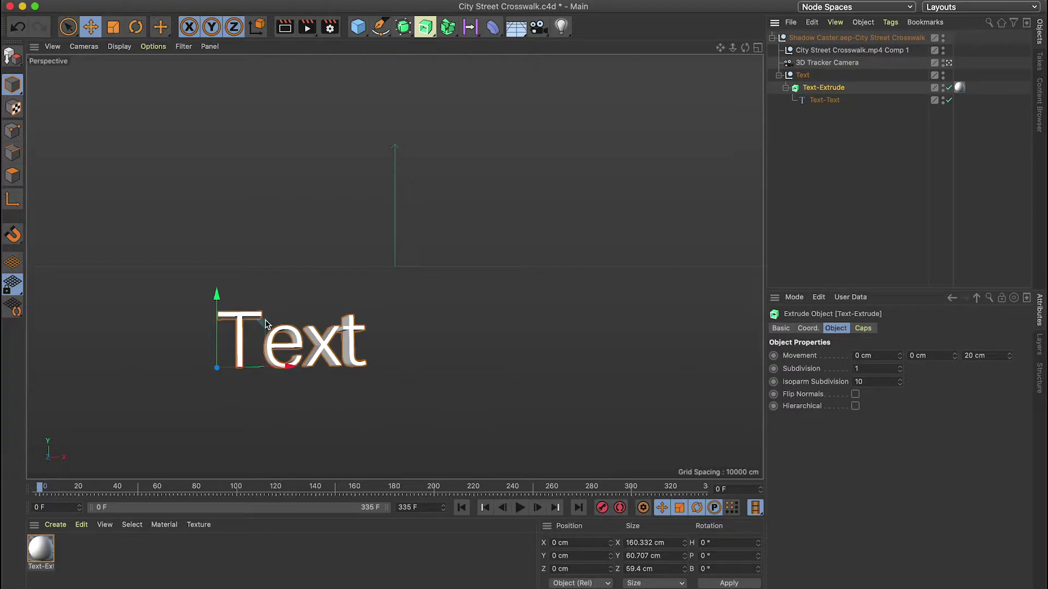
left_click(827, 101)
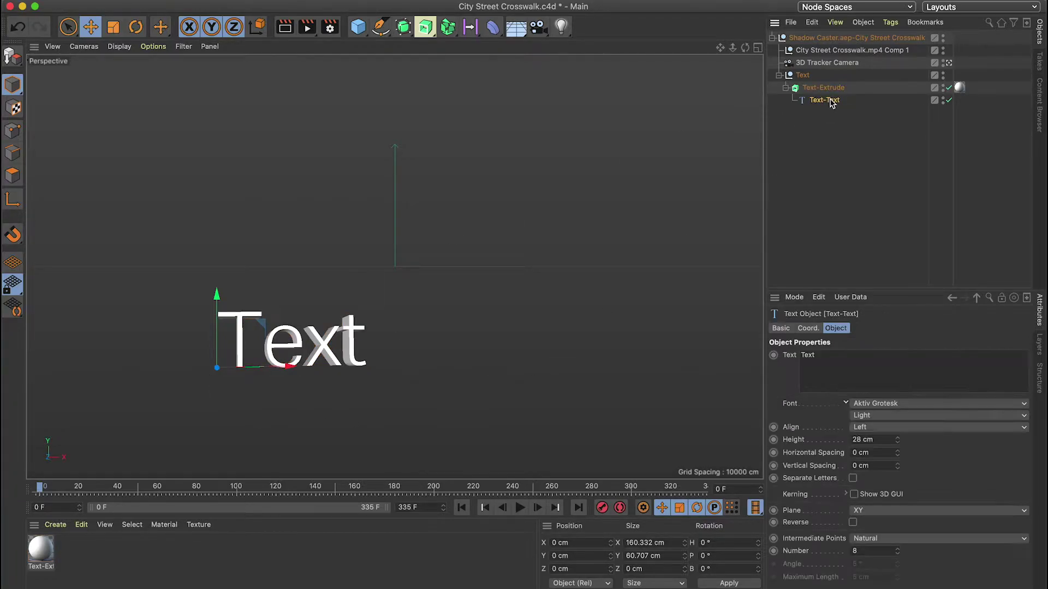
key("Tab")
type("N")
key("Tab")
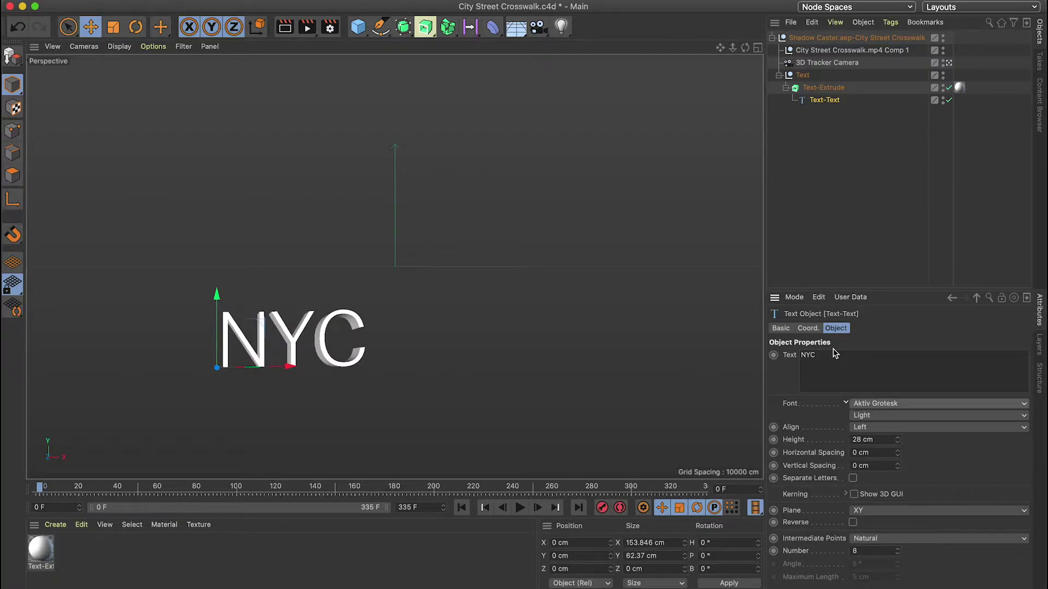
left_click(895, 403)
type("Chuck")
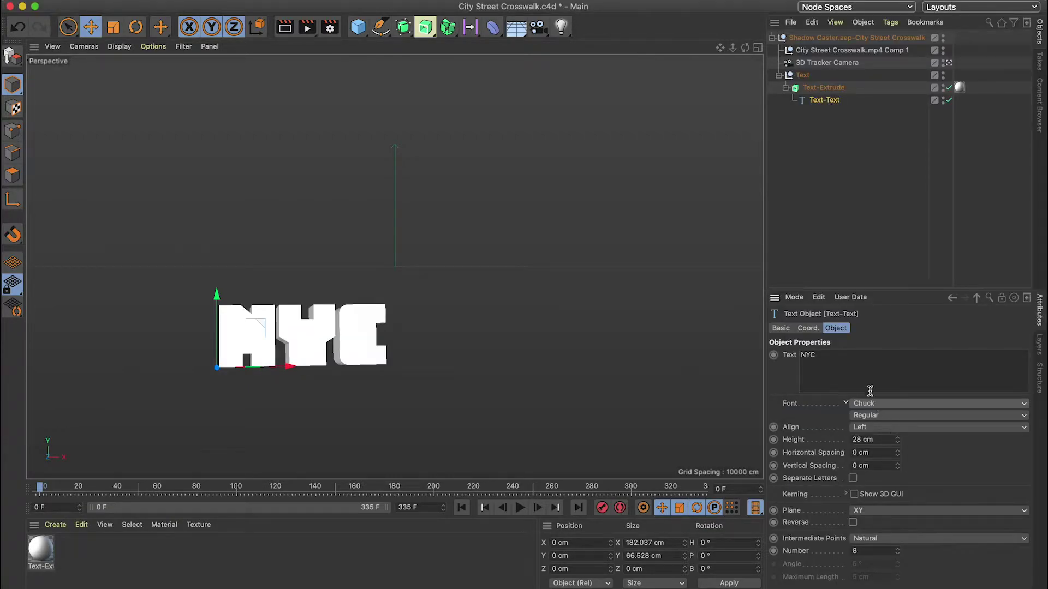
- Deepen the text's extrusion along Z and set the letters' horizontal spacing to 2 cm
left_click(808, 89)
mouse_move(1009, 356)
left_mouse_down()
mouse_move(1009, 342)
mouse_move(1011, 362)
left_mouse_up()
left_click(827, 101)
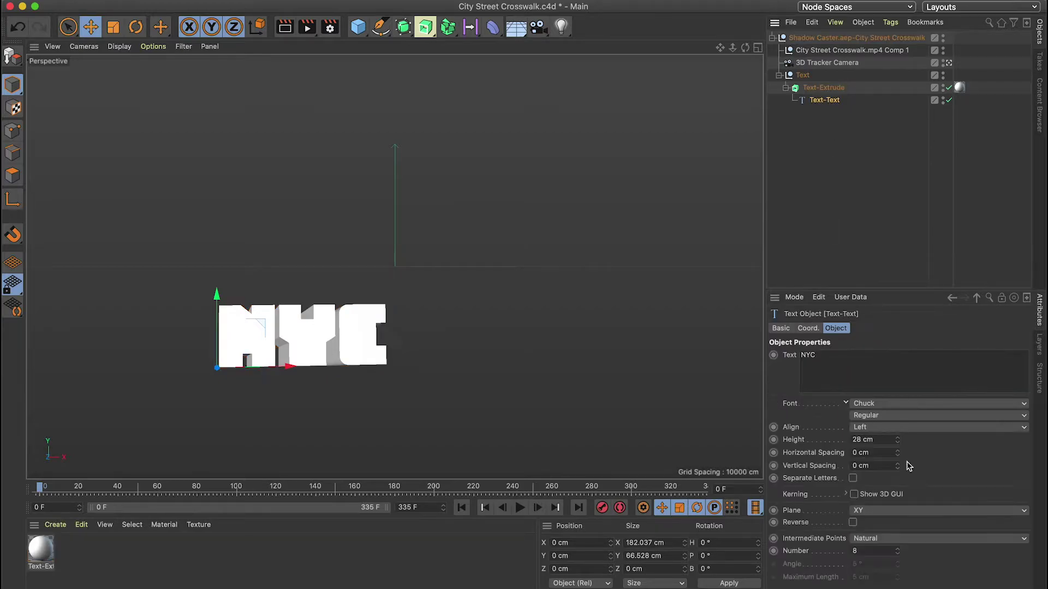
left_click_drag(897, 453, 898, 457)
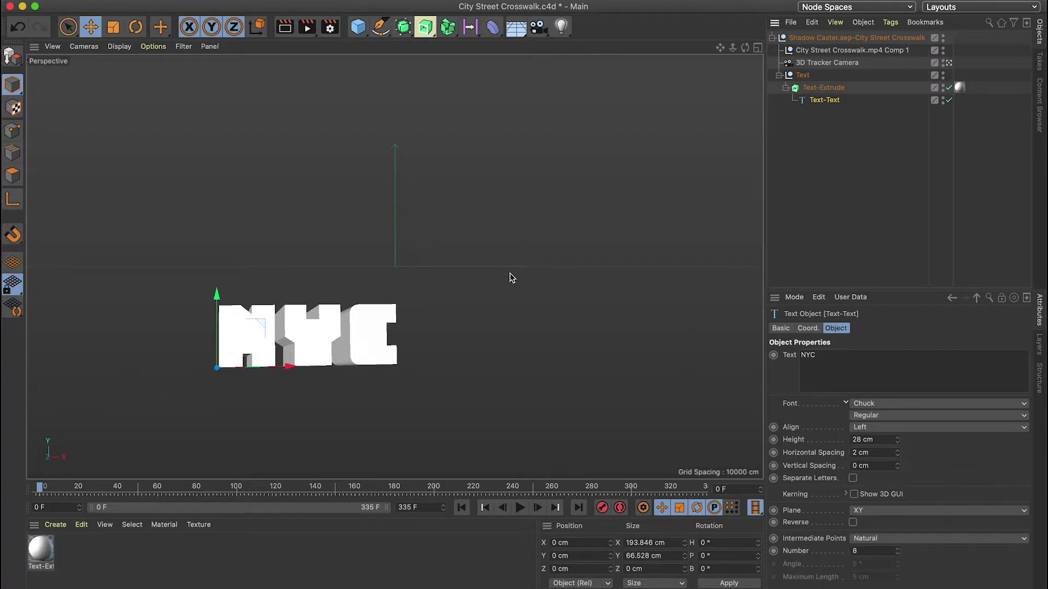
- Add a plane to the scene and make it a child of the Text null
left_click(359, 28)
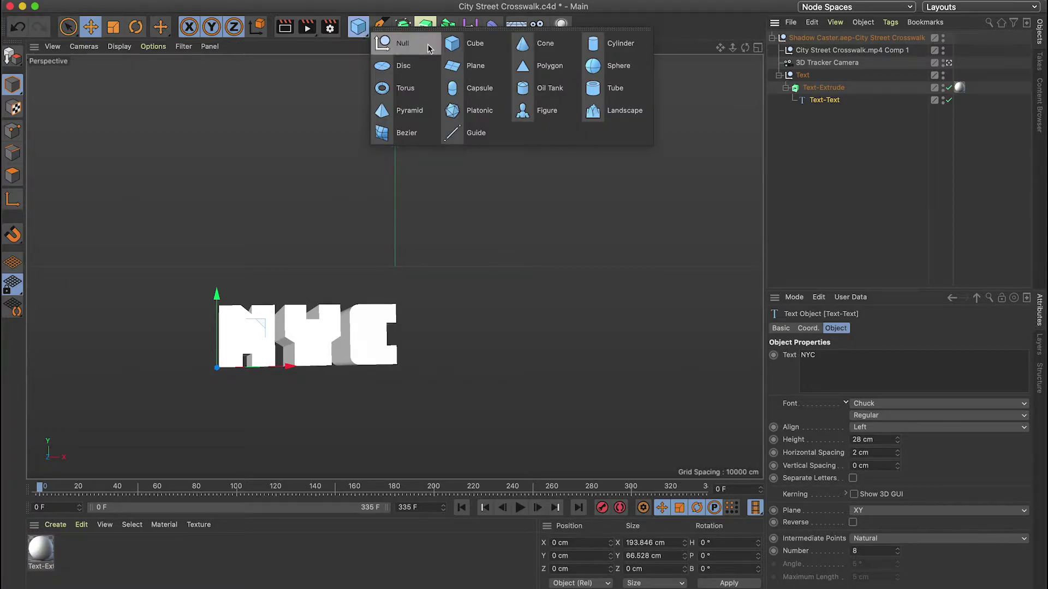
left_click(470, 66)
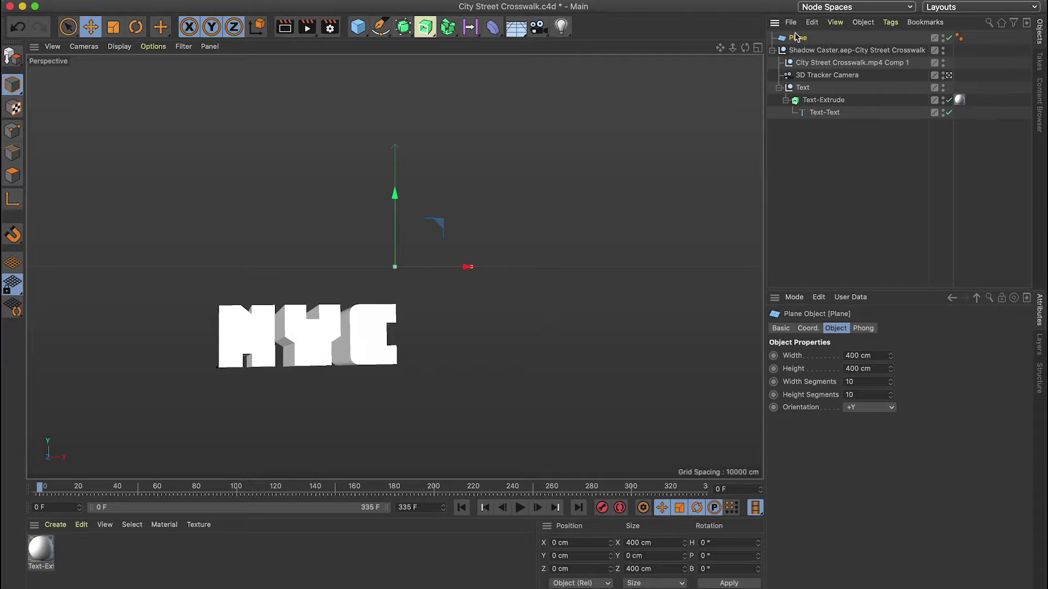
left_click_drag(798, 38, 798, 89)
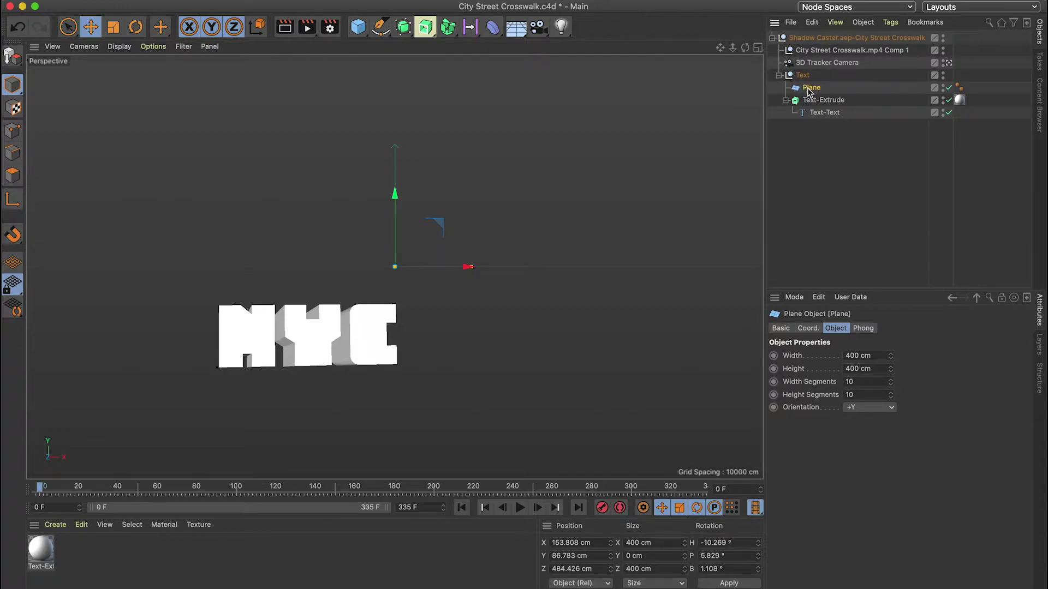
- Set the plane's X, Y and Z position to 0 cm so it aligns with the Text null
left_click(814, 328)
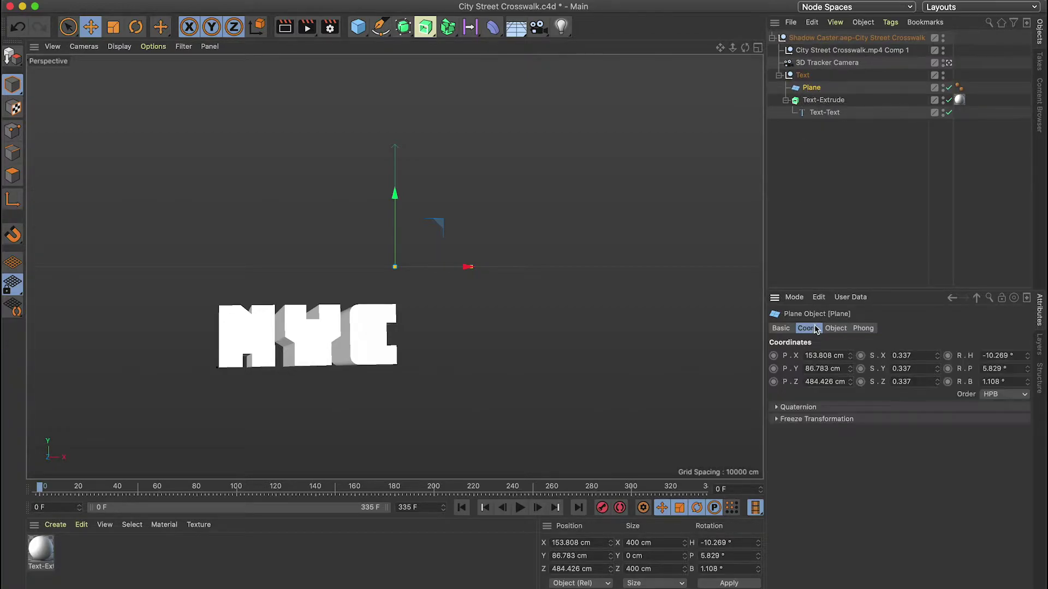
left_click(820, 355)
left_click(820, 355)
left_click_drag(843, 356, 792, 355)
type("0")
key("Tab")
type("0")
key("Tab")
type("0")
key("Tab")
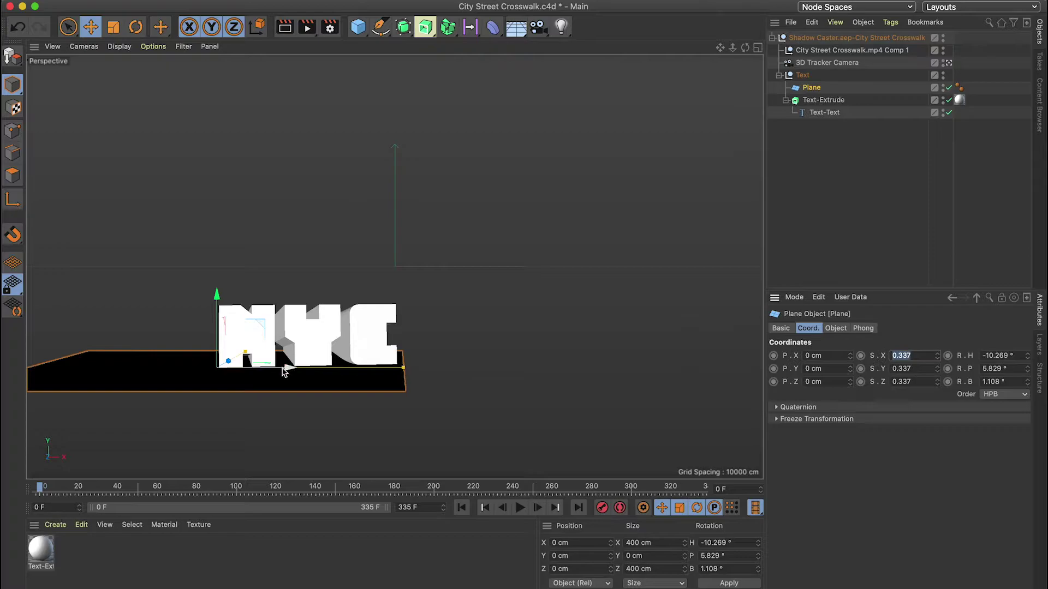
- Enlarge the plane into a ground surface reaching the horizon, about 92039 cm in X by 135748 cm in Z
left_click_drag(403, 369, 761, 376)
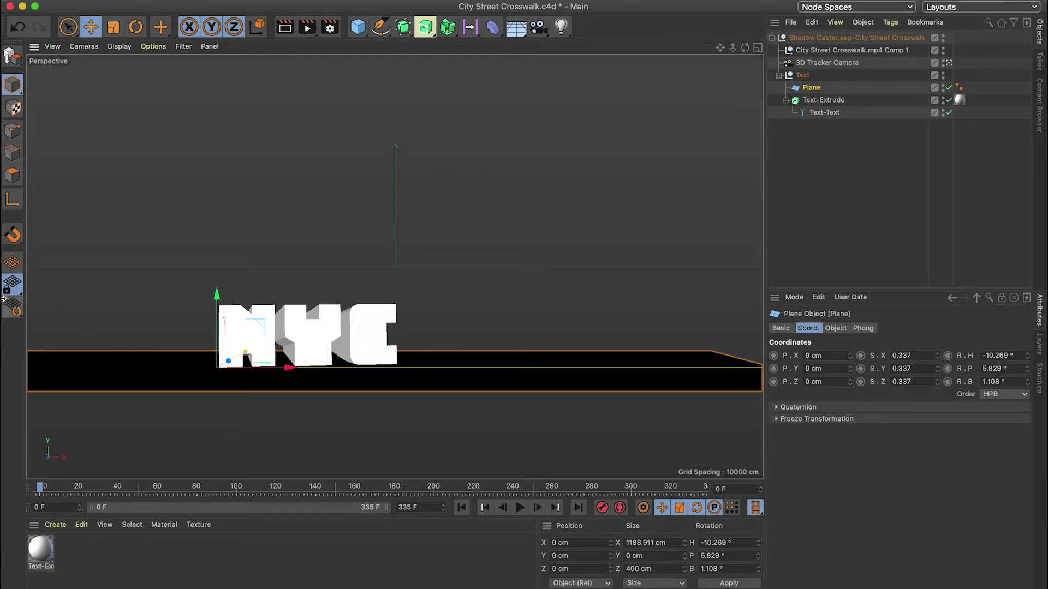
key("t")
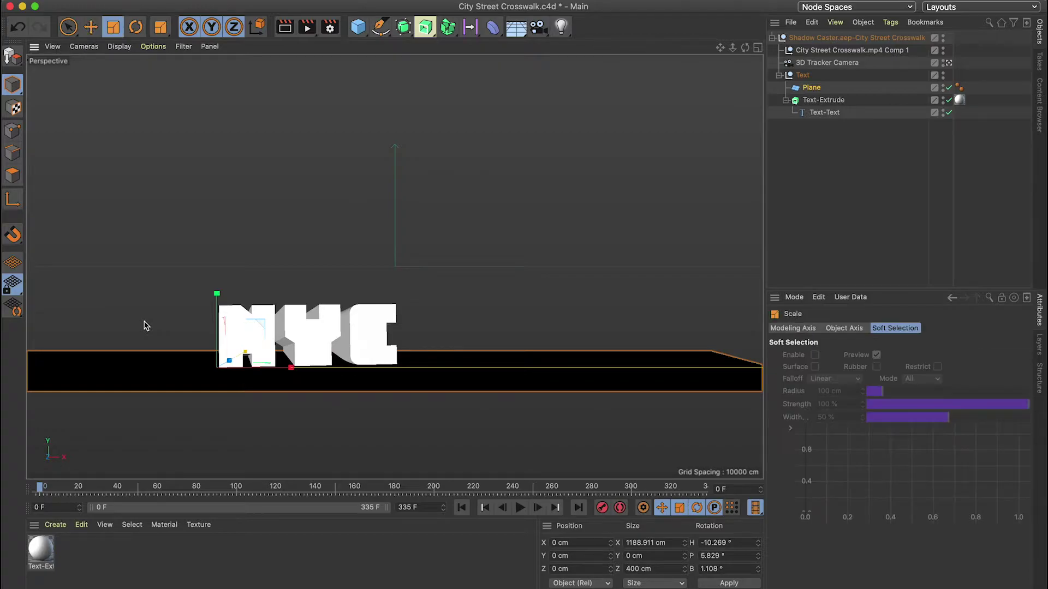
left_click_drag(232, 364, 338, 235)
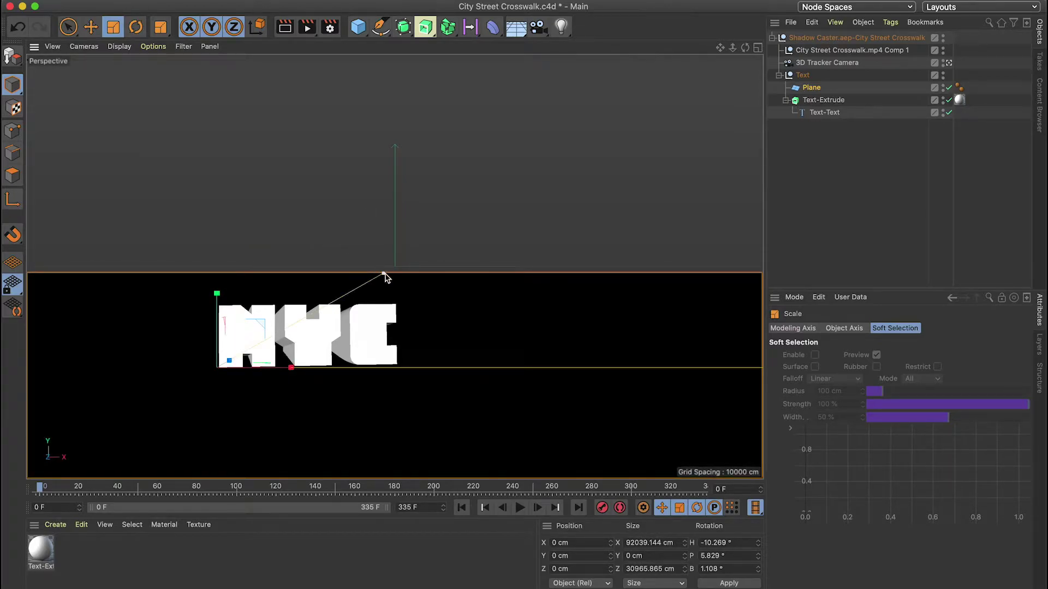
left_click_drag(384, 277, 396, 263)
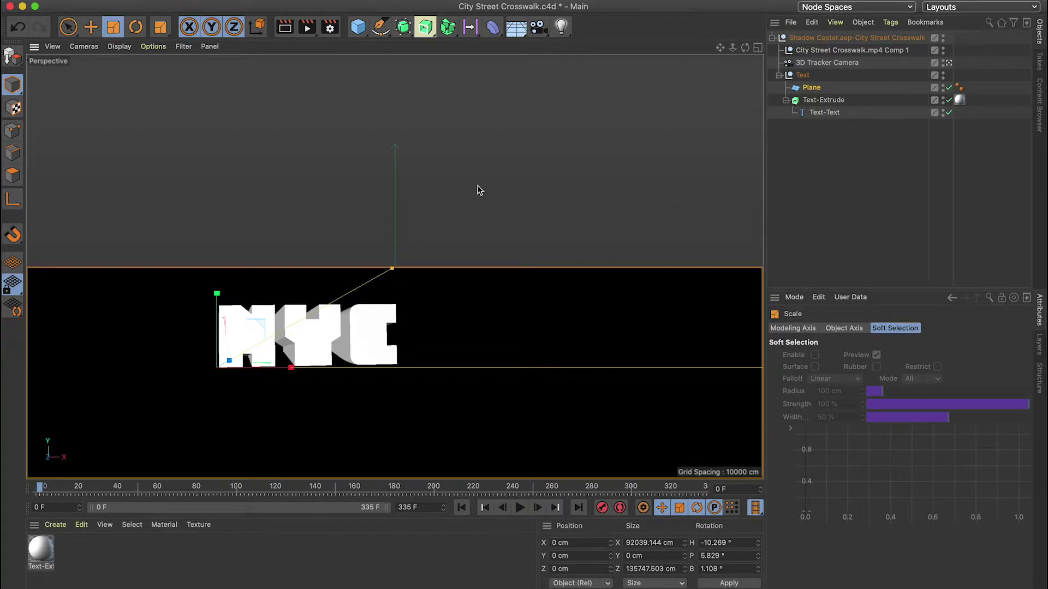
- Add a light inside the Text null, positioned at 0 cm on all three axes with an X scale of 6
left_click(562, 28)
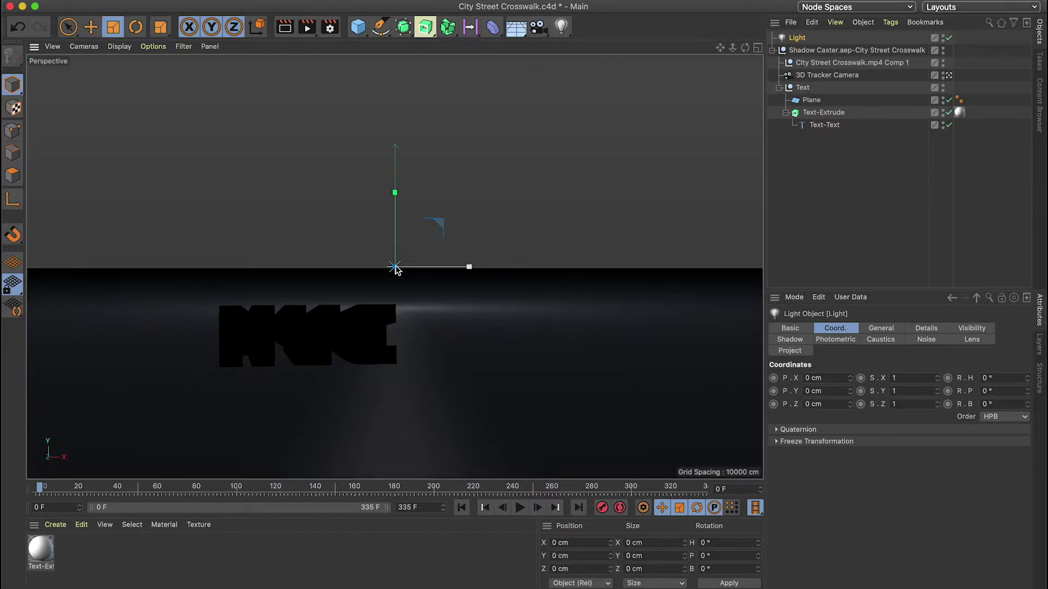
left_click_drag(798, 43, 802, 90)
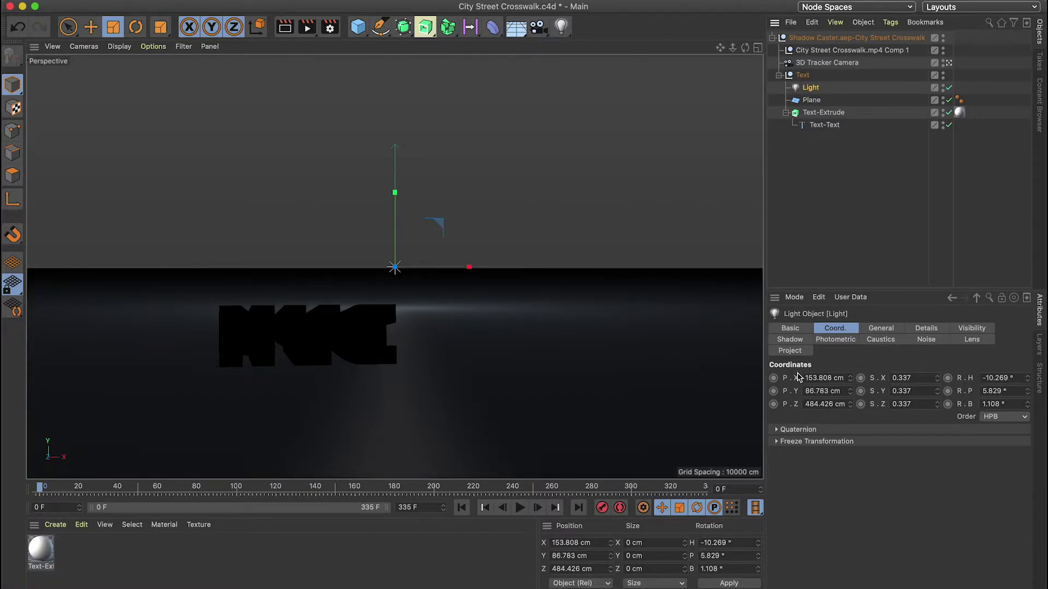
left_click_drag(809, 378, 868, 379)
key("BackSpace")
type("0")
key("Tab")
type("0")
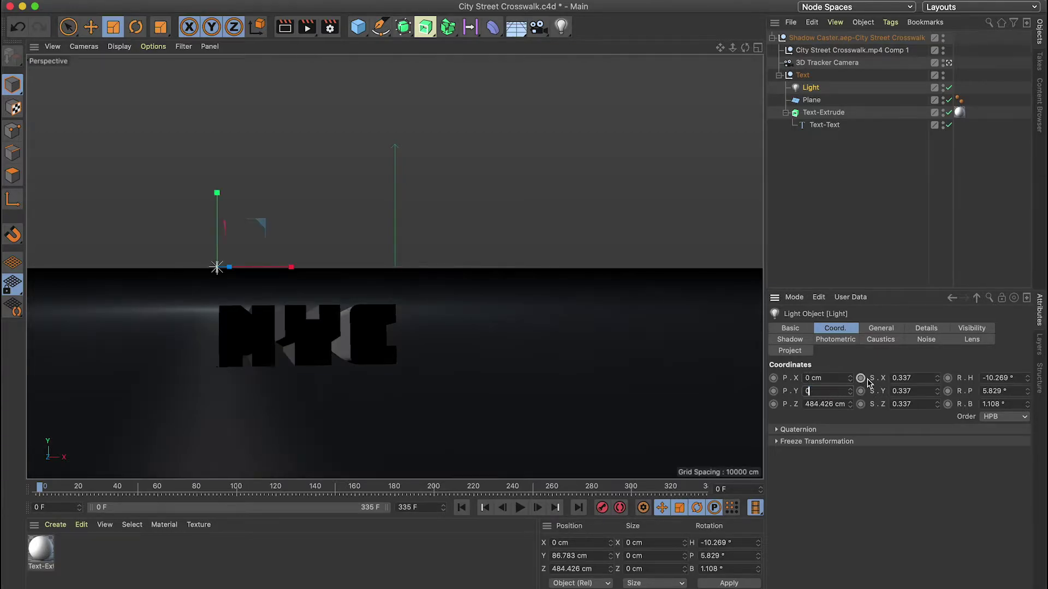
key("Tab")
type("0")
key("Tab")
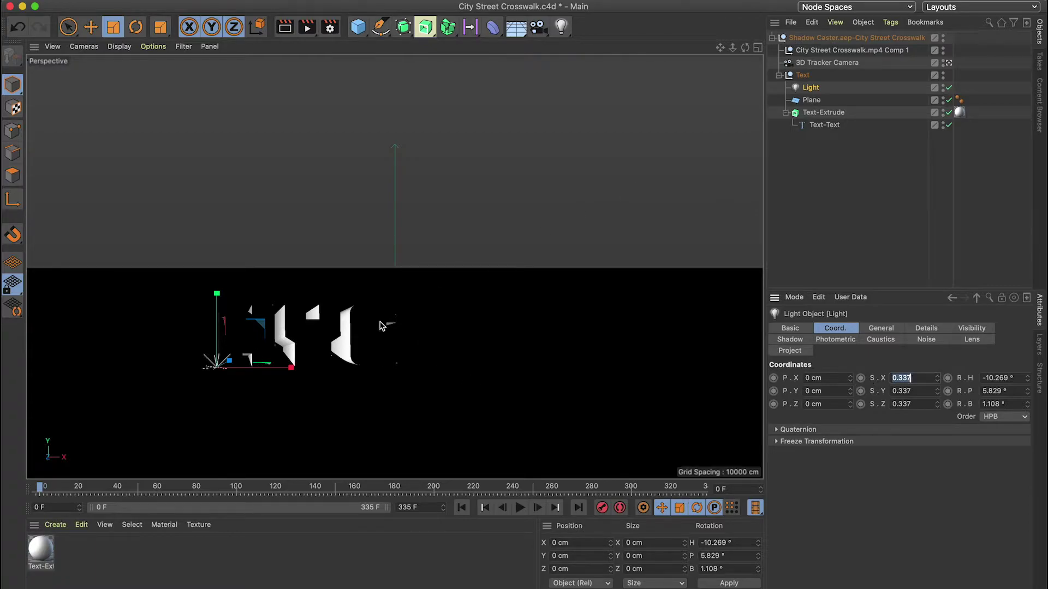
type("6")
- Move the light above and in front of NYC, to about X 31, Y 42, Z -19 cm, and preview-render through the tracker camera
left_click(802, 87)
key("e")
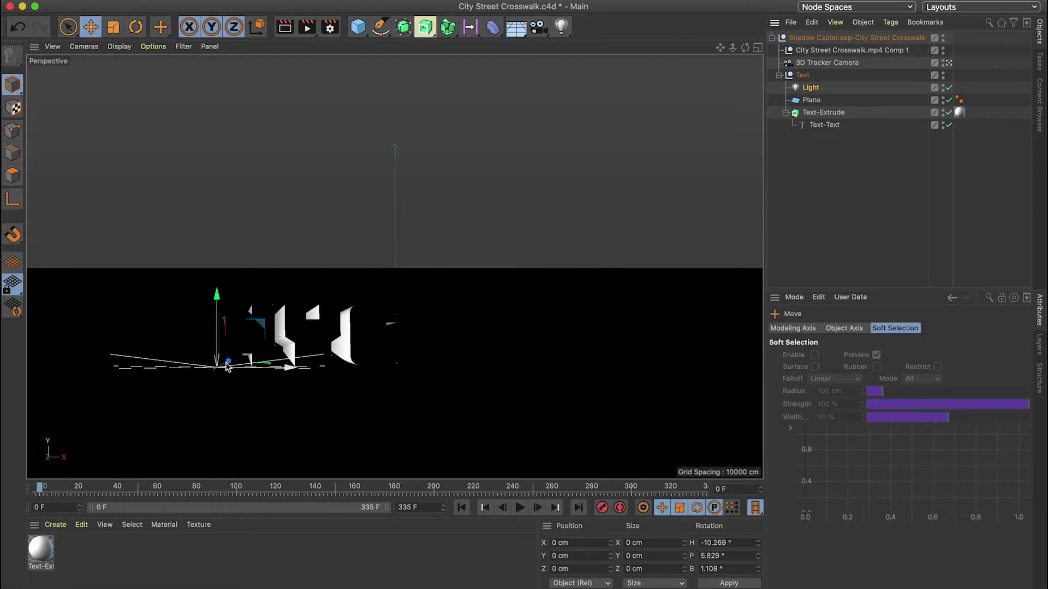
left_click_drag(228, 367, 468, 206)
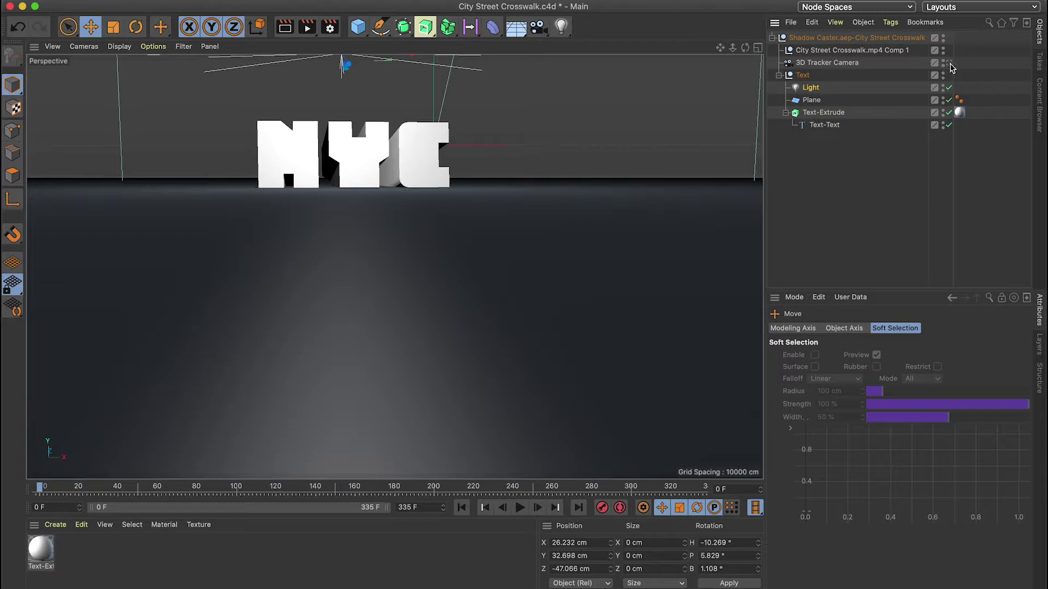
left_click_drag(437, 210, 330, 454, "alt")
left_click_drag(473, 267, 385, 130, "alt")
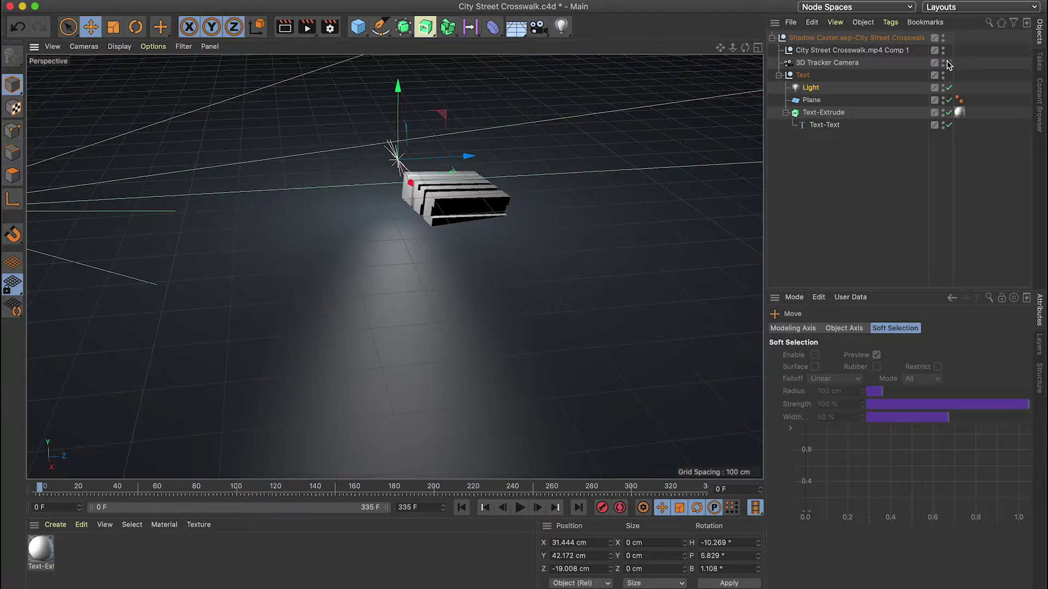
left_click(947, 63)
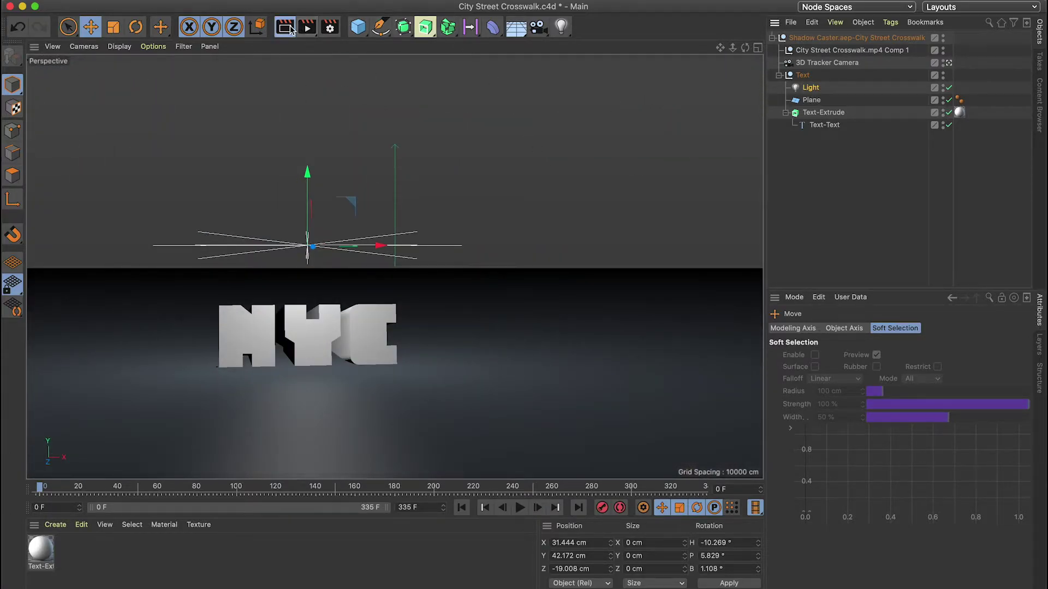
left_click(291, 29)
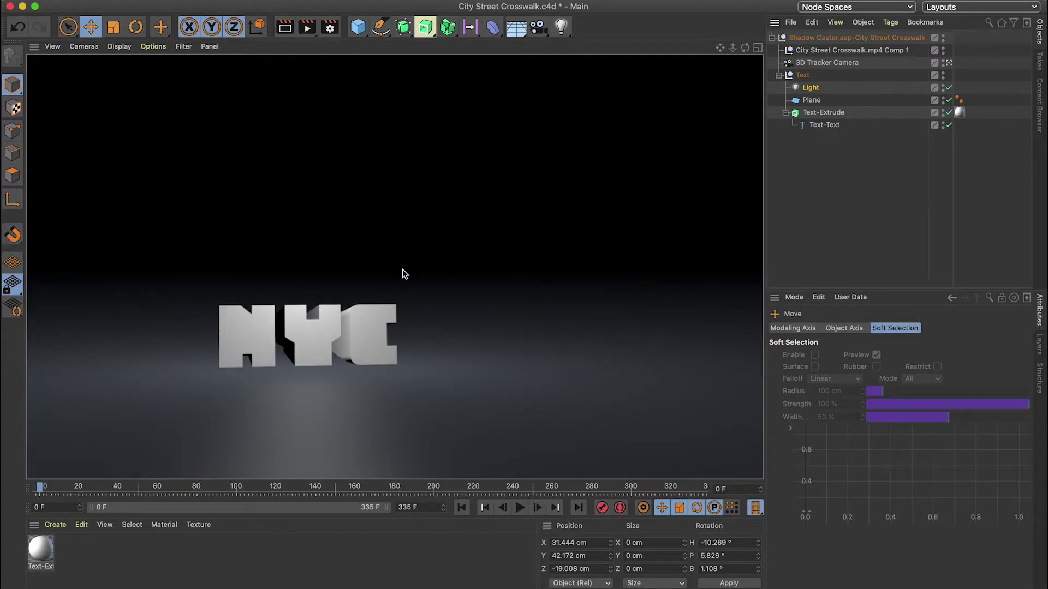
left_click(436, 280)
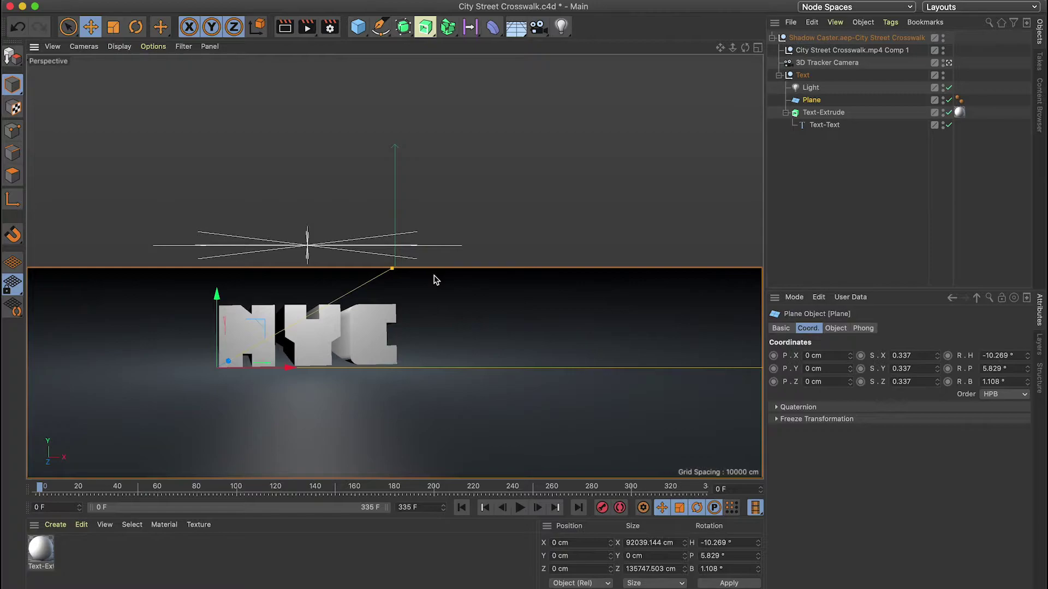
- Add a second light at about Y 165 cm with ambient illumination and 68% intensity, and render a preview of the view
left_click(561, 26)
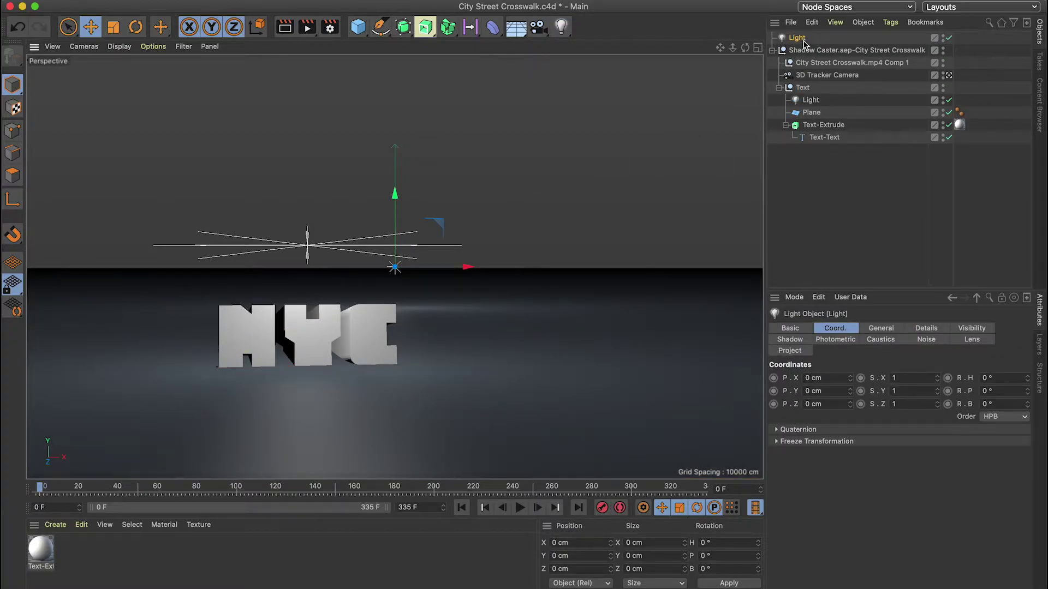
left_click_drag(397, 234, 397, 170)
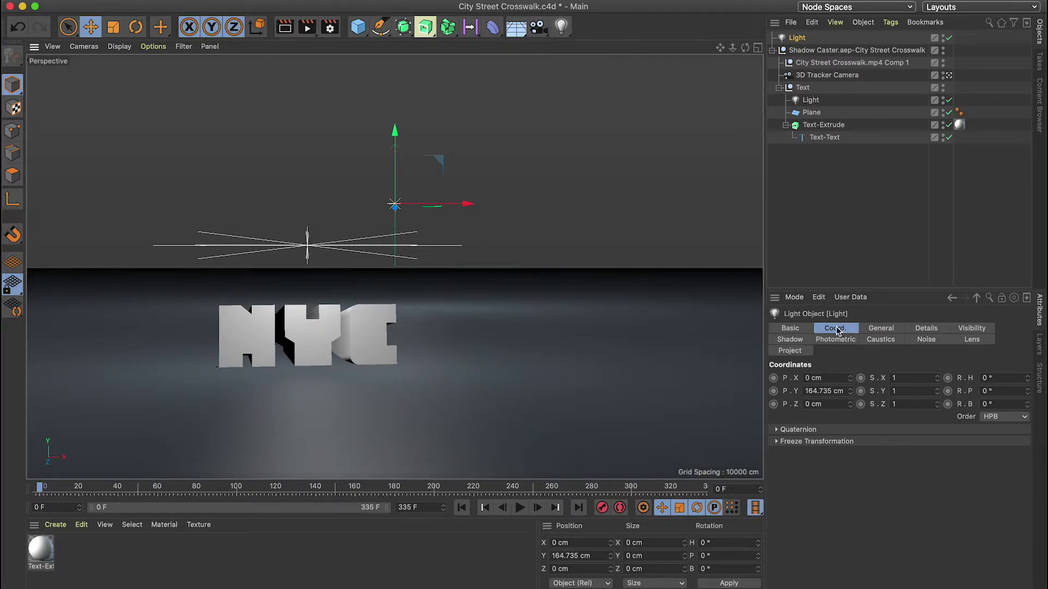
left_click(880, 330)
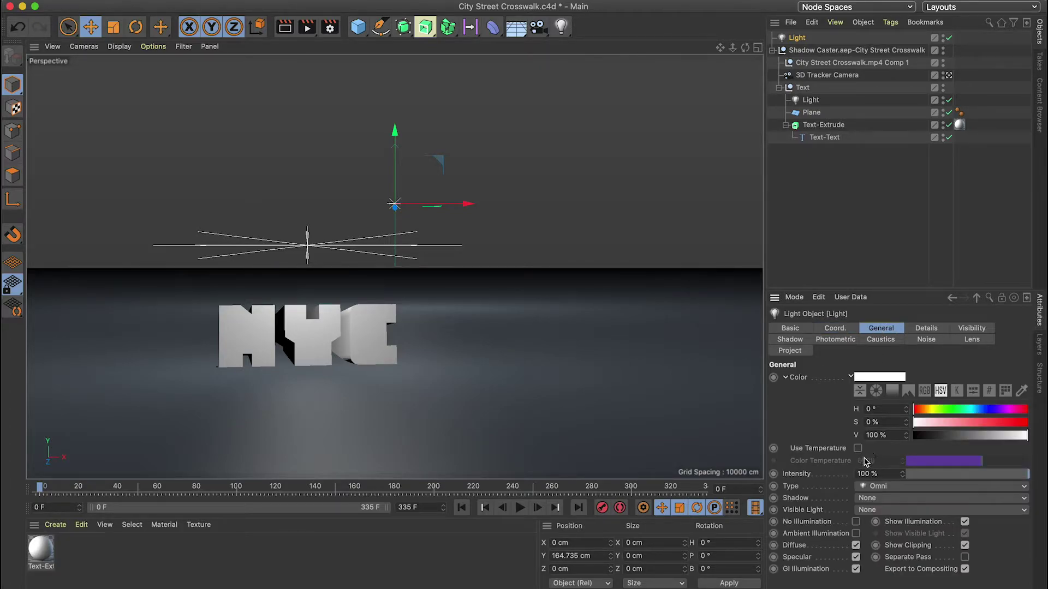
left_click(856, 534)
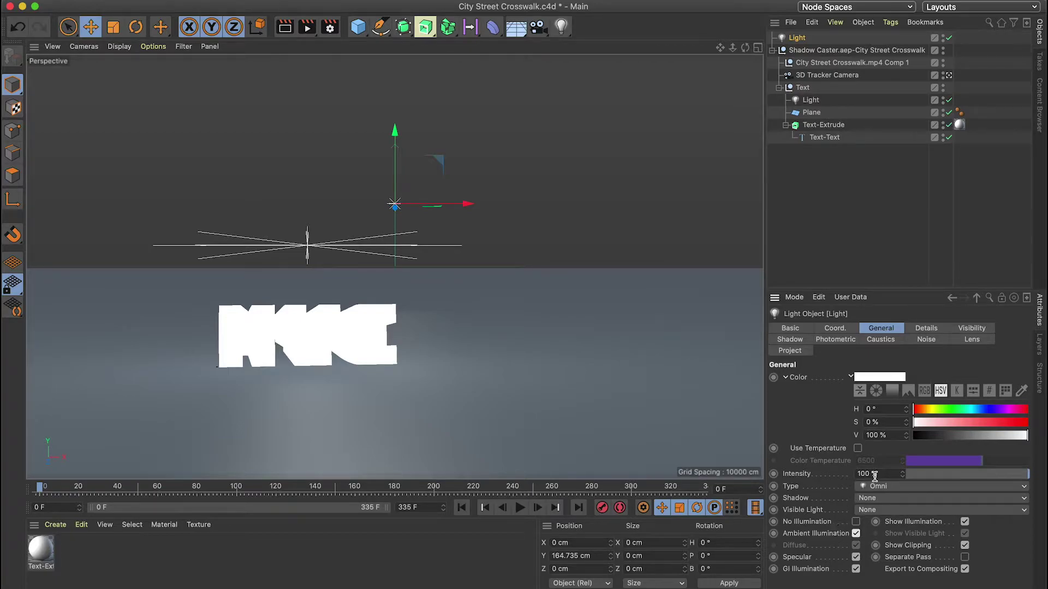
left_click_drag(902, 473, 902, 489)
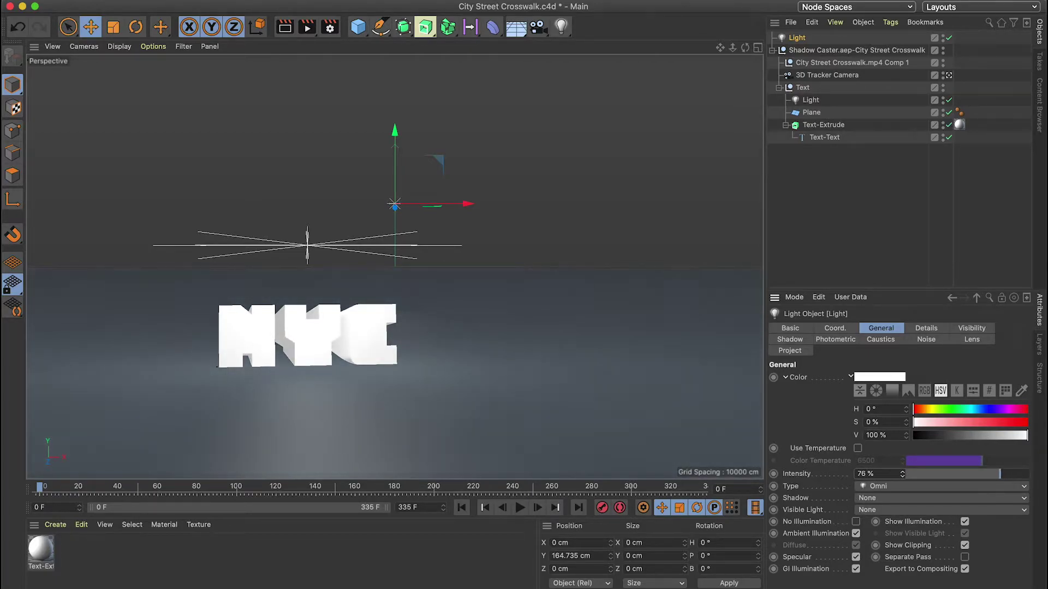
left_click_drag(902, 473, 902, 476)
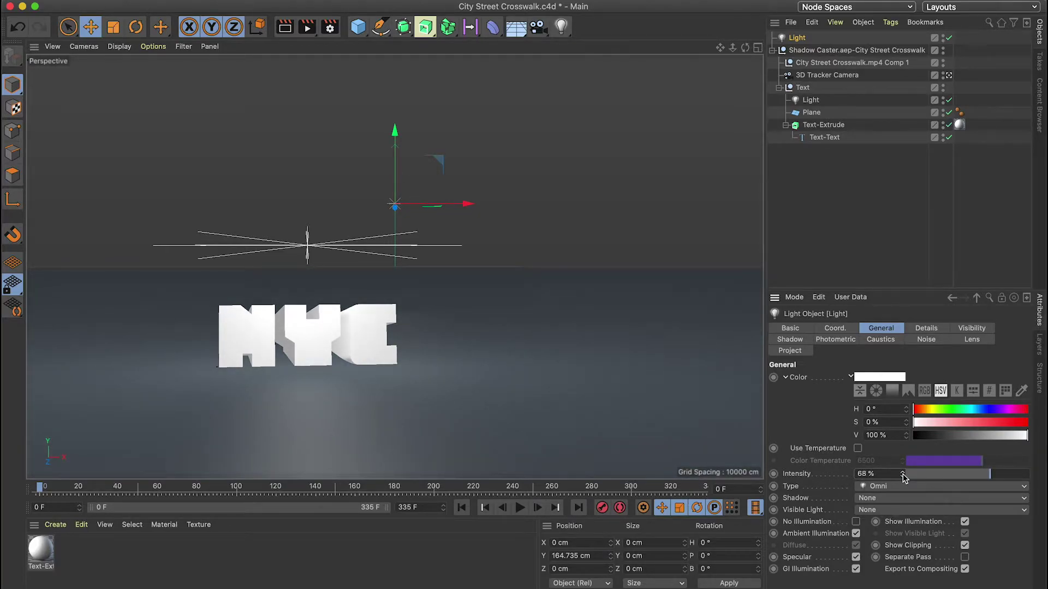
left_click(285, 27)
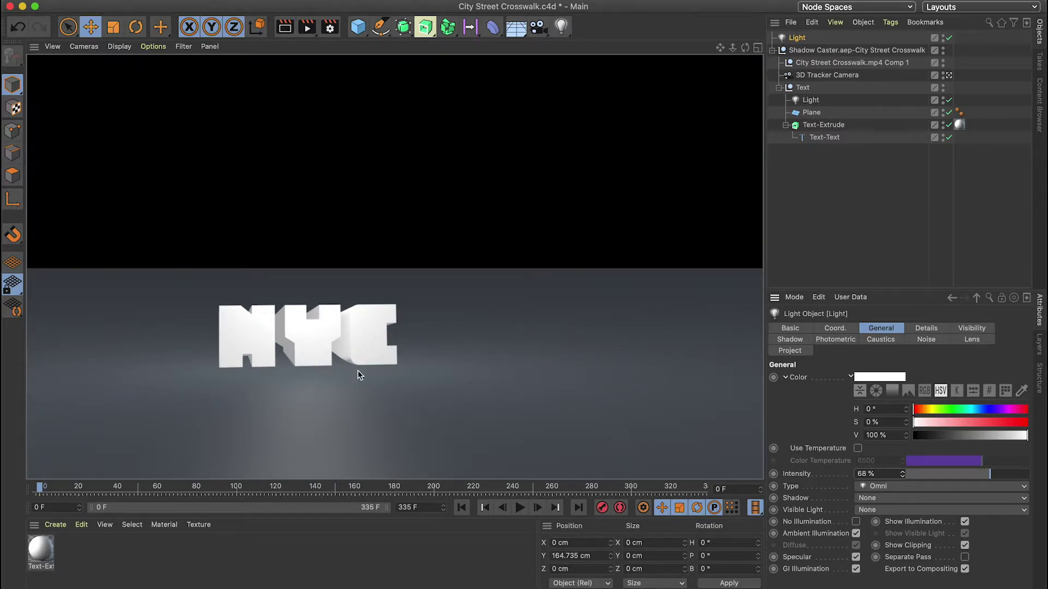
- Set the shadow of the light inside the Text null to Shadow Maps (Soft) and render a preview of the view
left_click(819, 100)
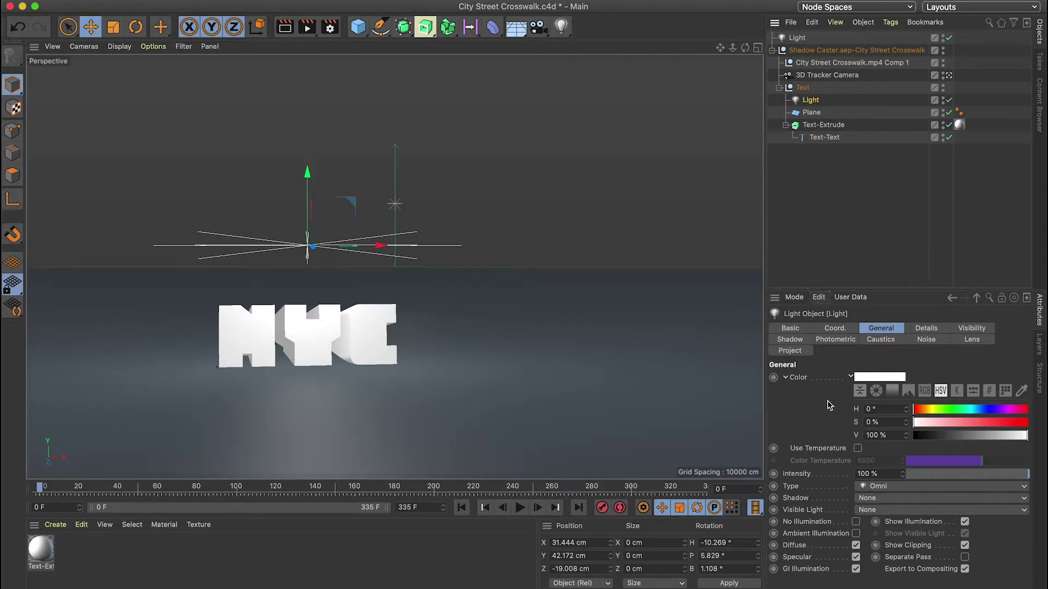
left_click(885, 498)
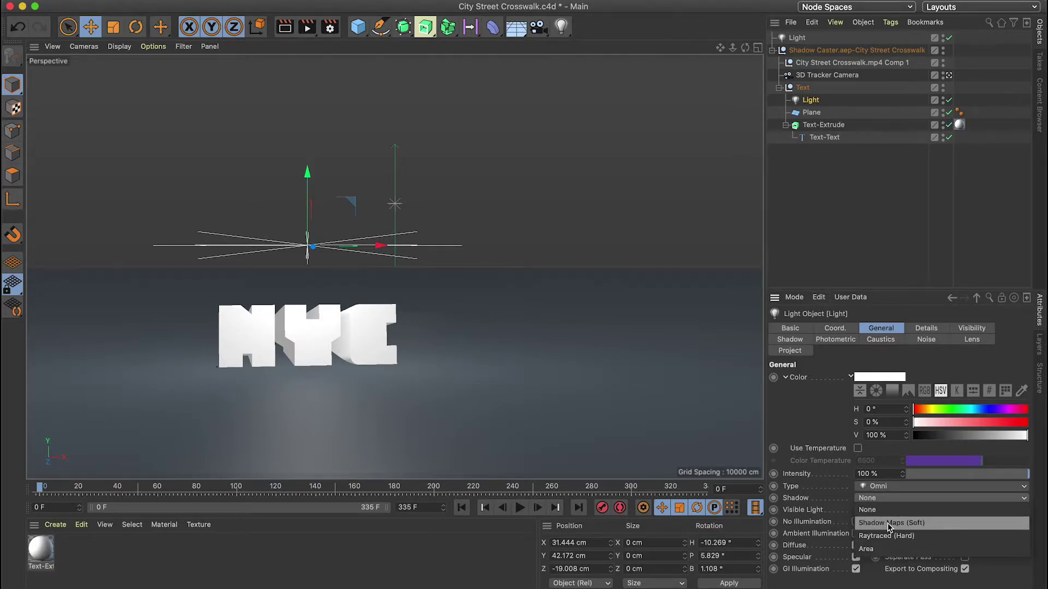
left_click(888, 524)
left_click(285, 27)
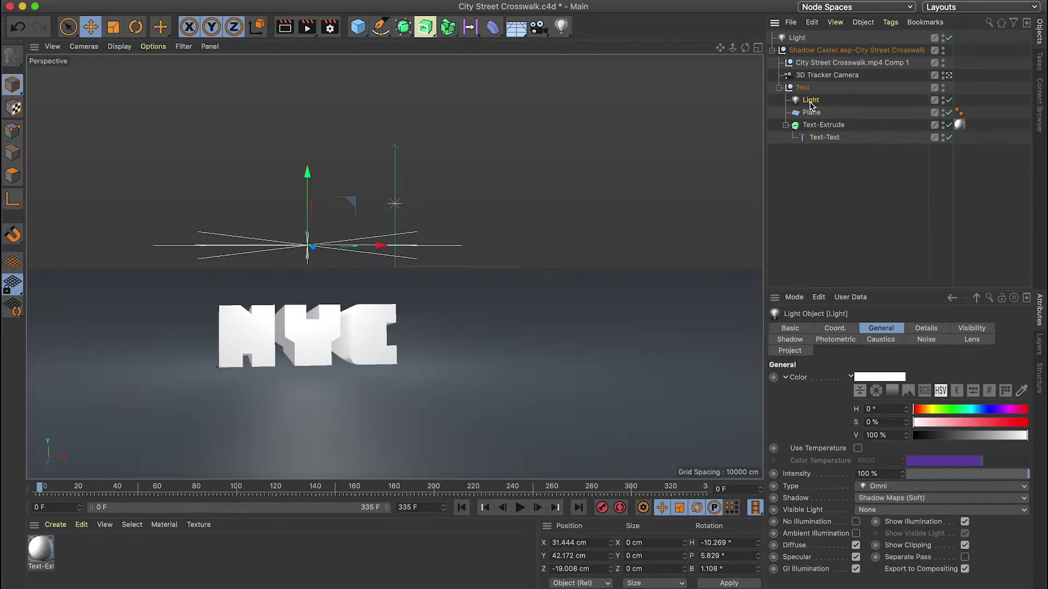
- Move the light inside the Text null along its X axis to about X 15, Y 42, Z -16 cm and preview-render the view
left_click_drag(374, 245, 322, 248)
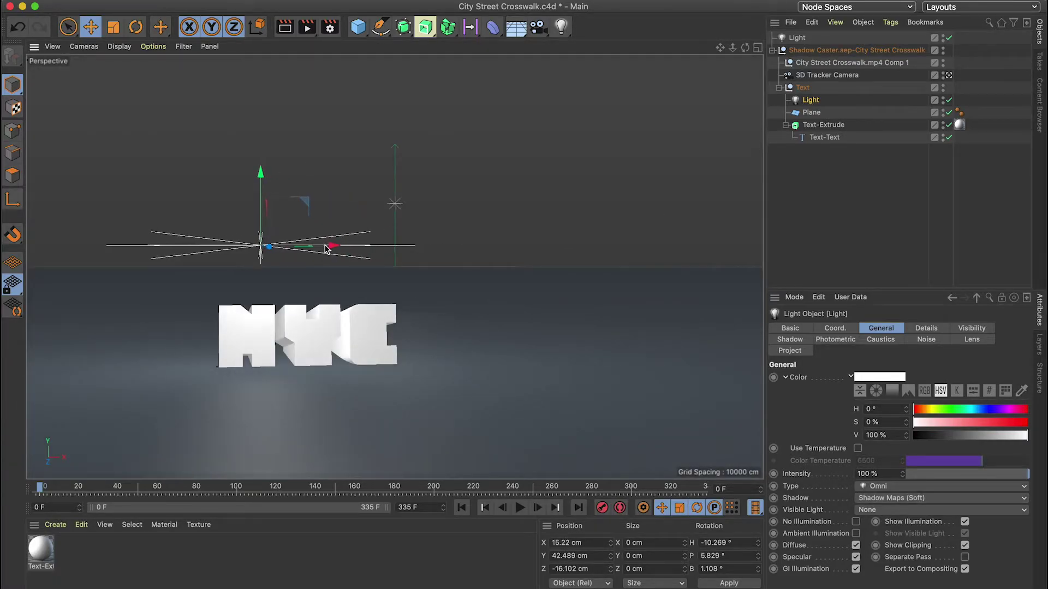
left_click(286, 27)
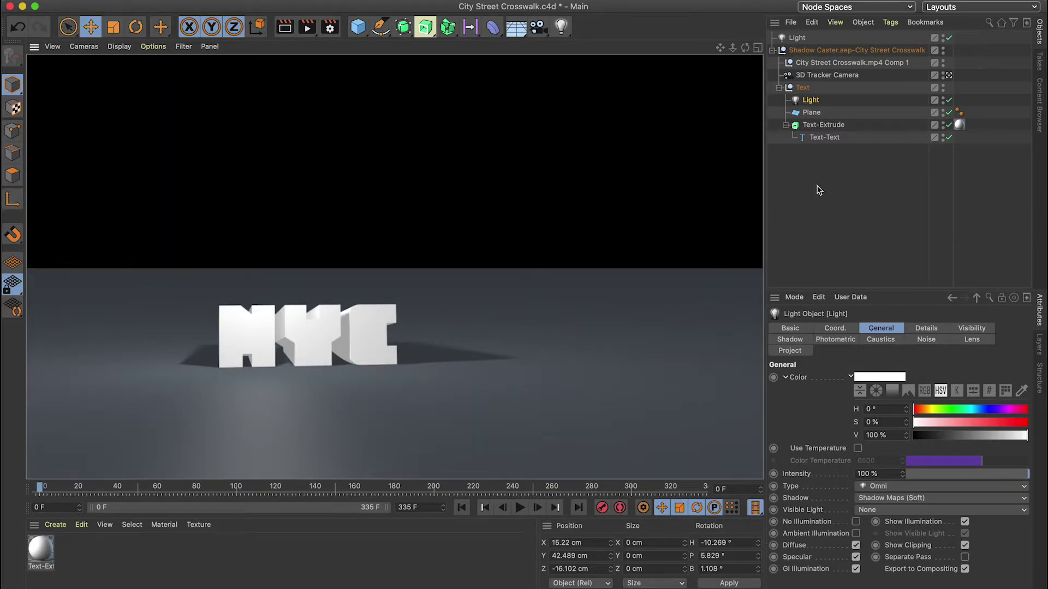
- Rotate the Text-Extrude object to about 5.5° heading and 2.3° pitch, and render a preview of the view
left_click(820, 125)
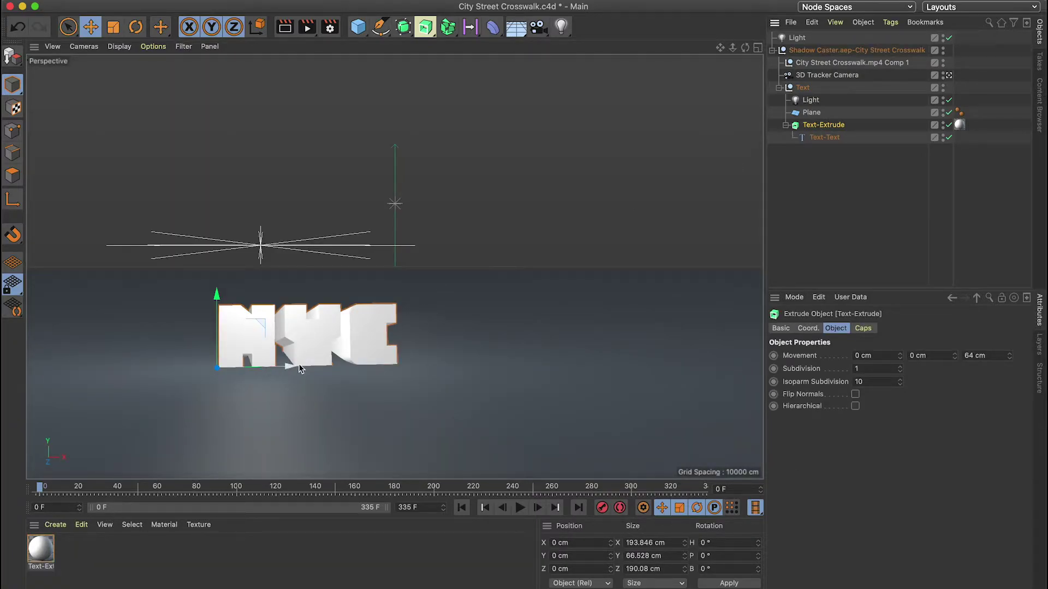
key("r")
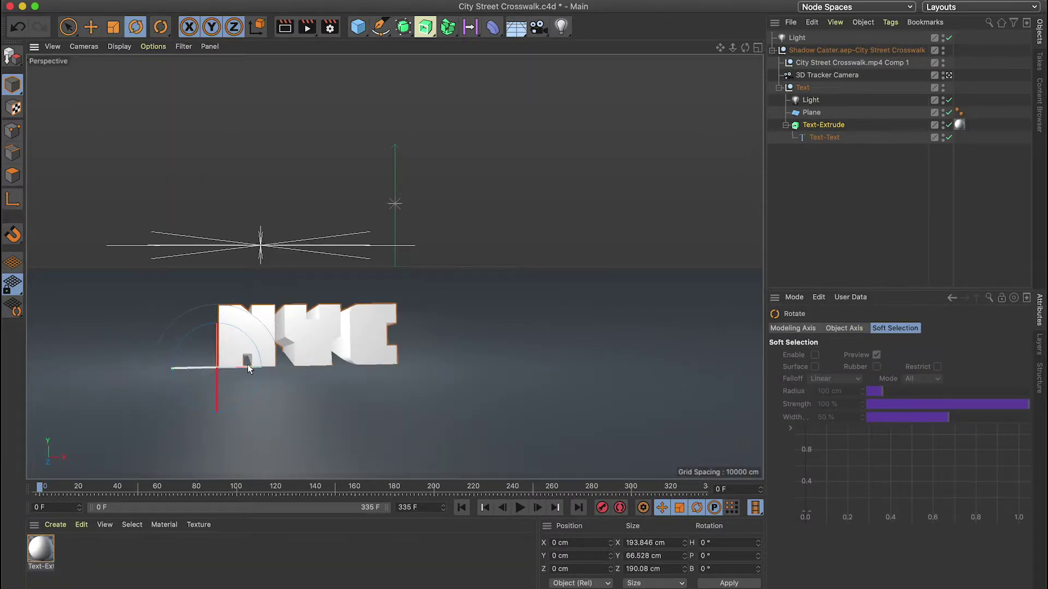
left_click_drag(244, 364, 222, 343)
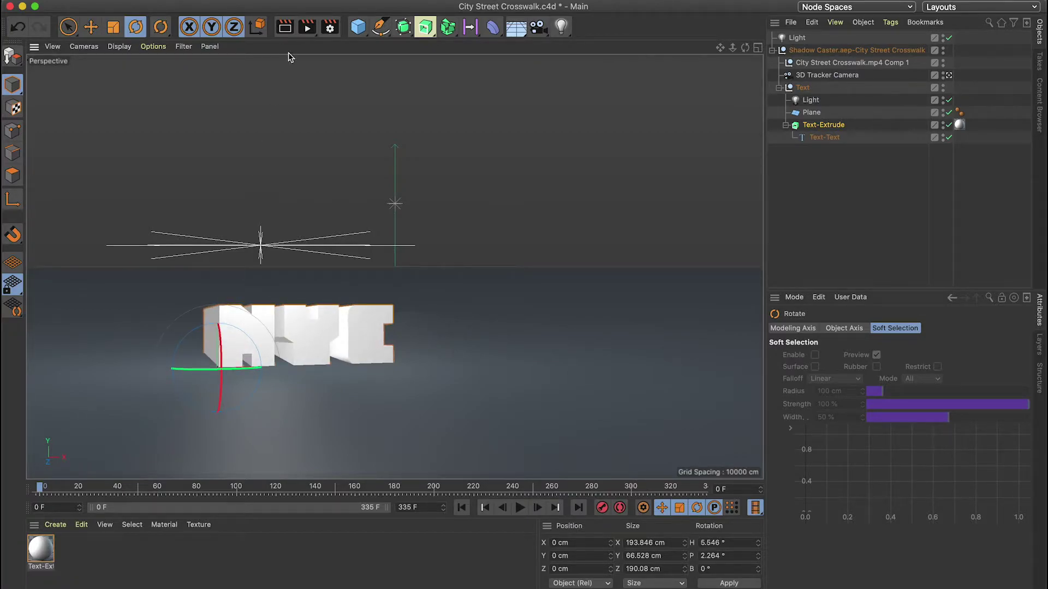
left_click(286, 28)
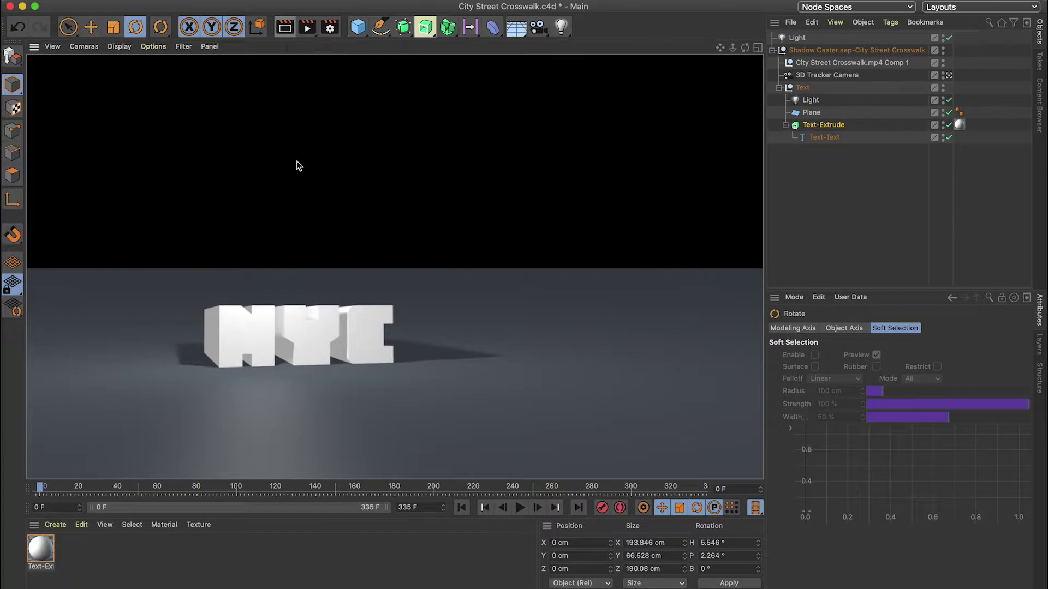
- Create a material named mr blue with a blue color of about H 221°, S 66%, V 84%, and apply it to the NYC text
double_click(74, 555)
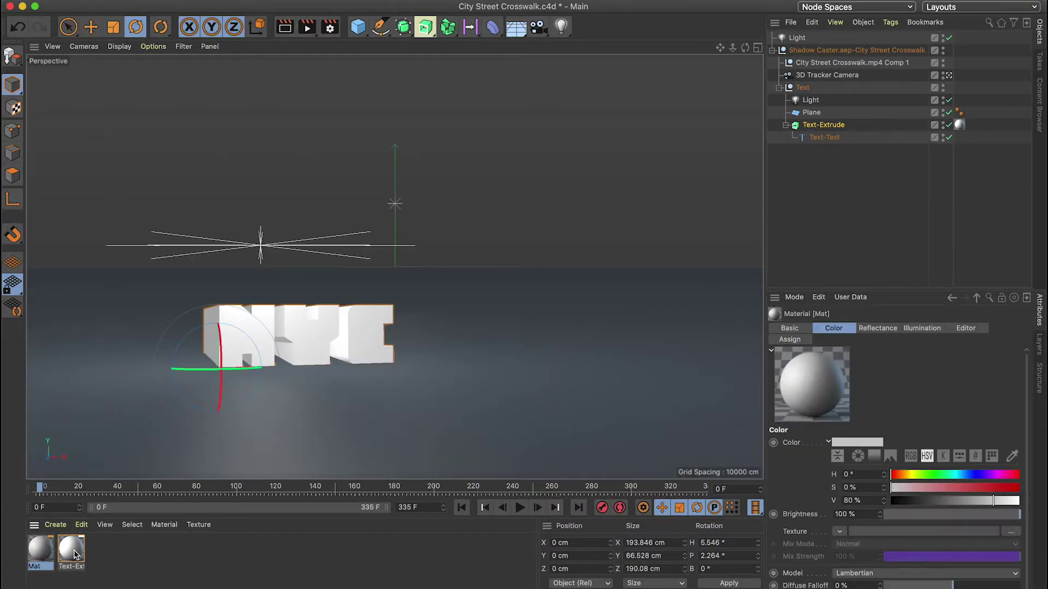
double_click(42, 552)
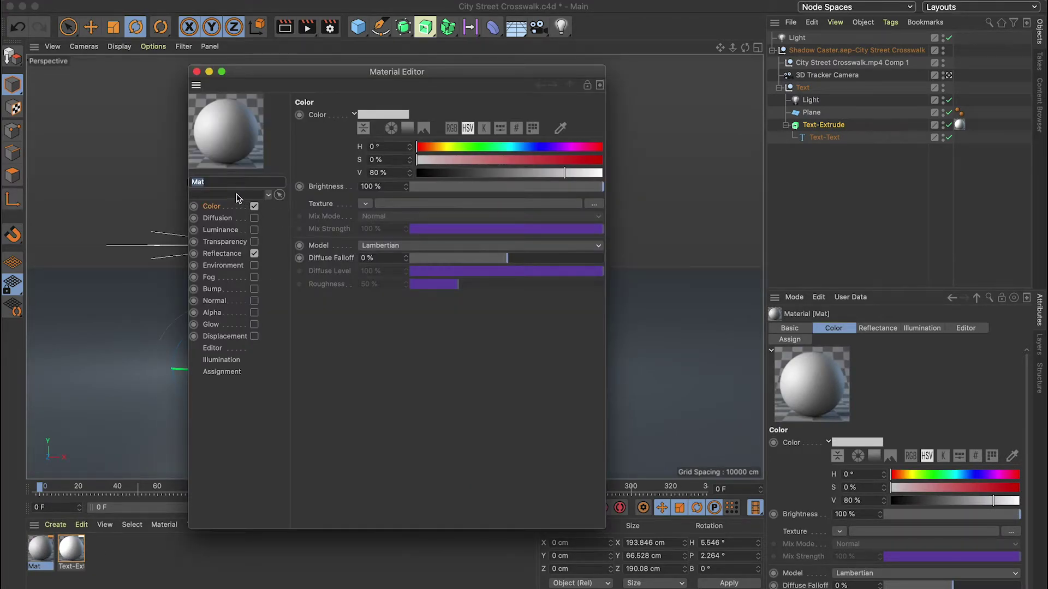
type("mr blue")
left_click(407, 127)
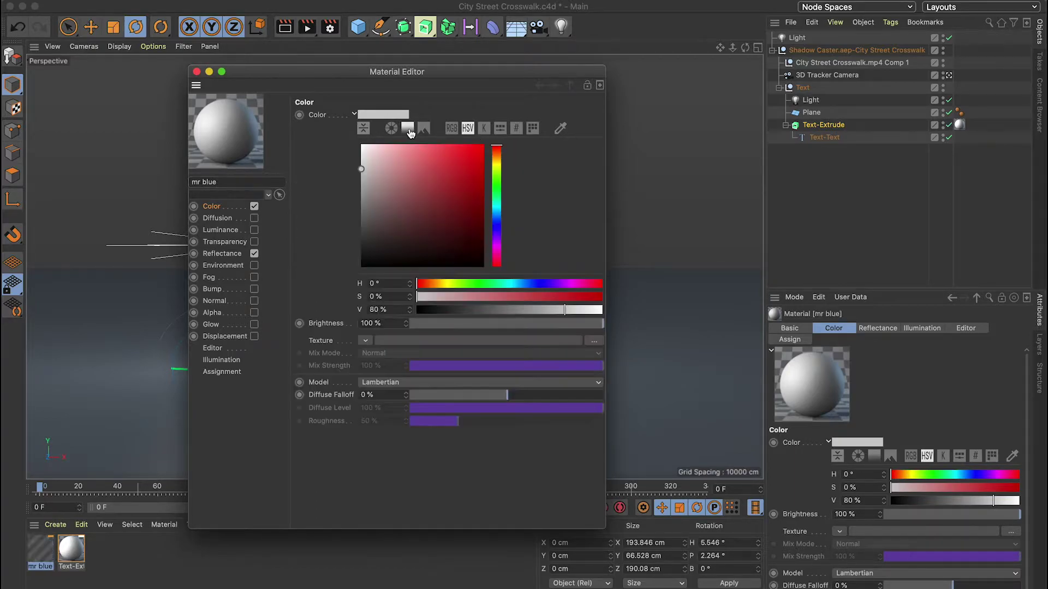
left_click(497, 197)
left_click_drag(497, 198, 440, 162)
left_click(461, 197)
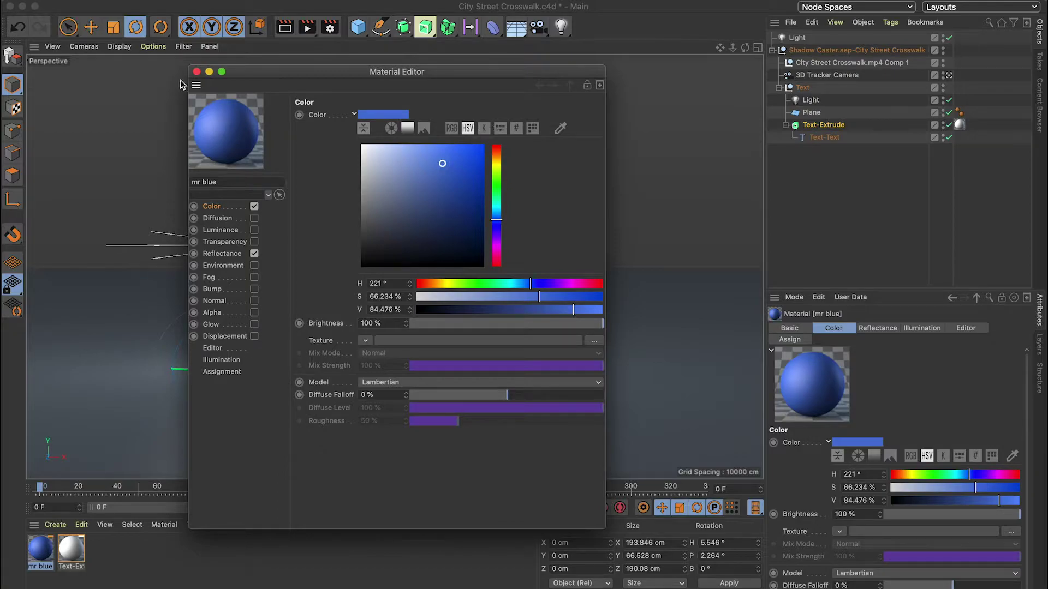
left_click(196, 71)
left_click_drag(41, 551, 248, 330)
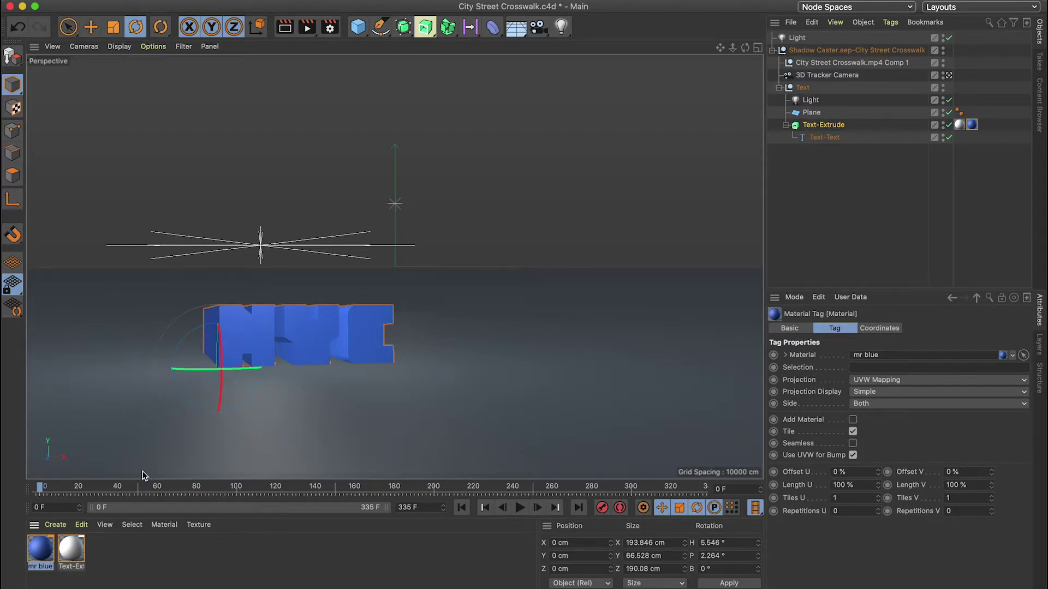
- Rename the text's original white material as shiny
left_click(71, 550)
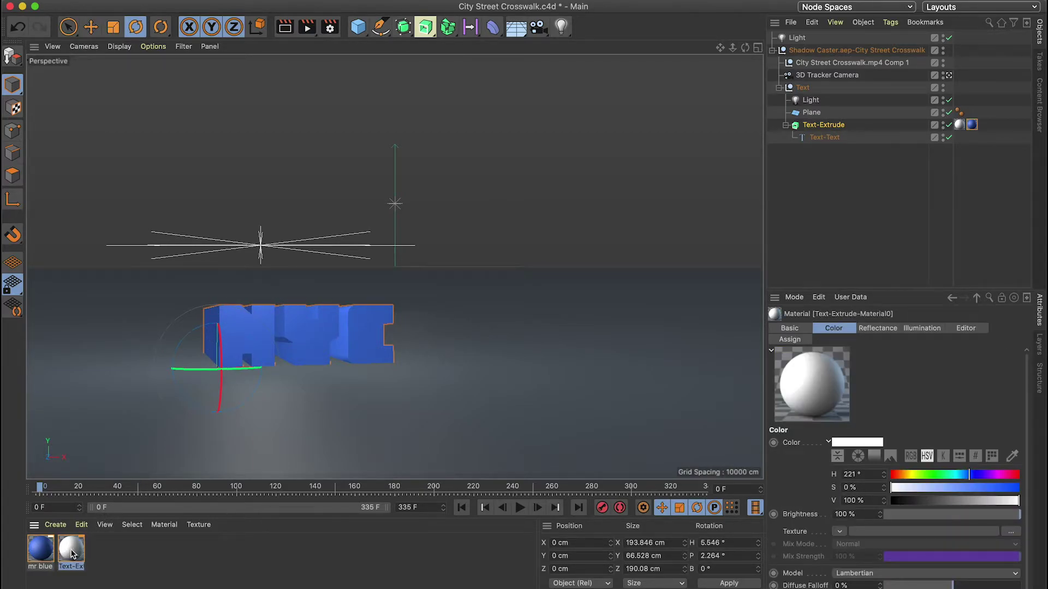
double_click(72, 552)
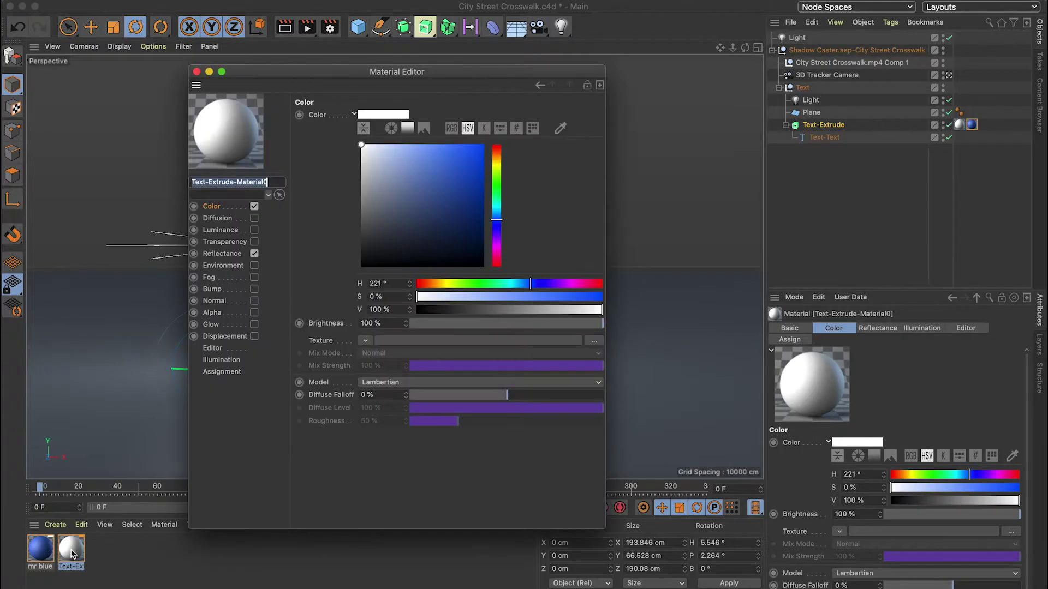
type("shiny")
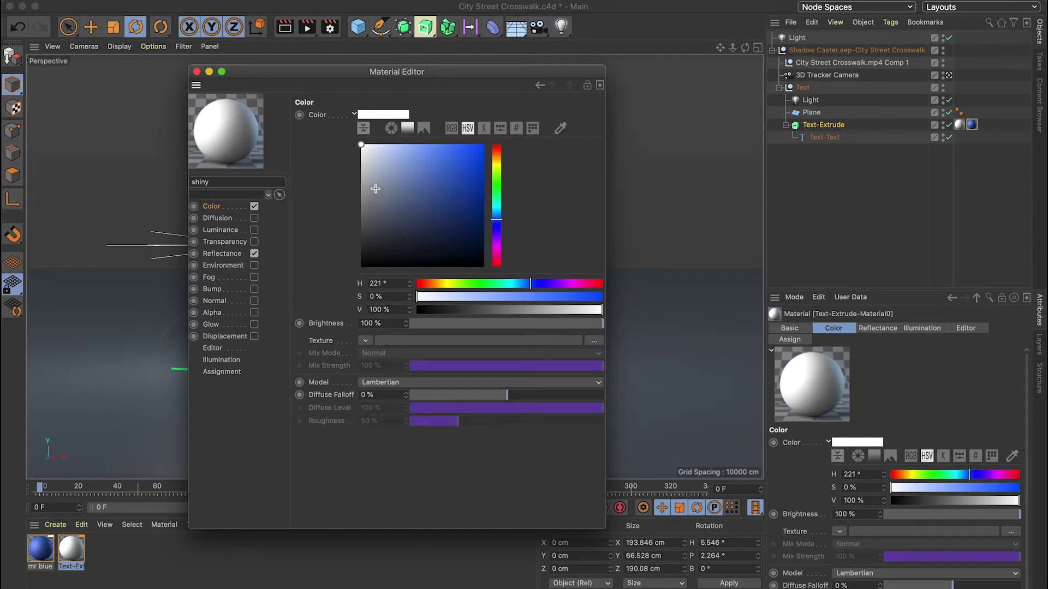
- Add a GGX reflectance layer to the shiny material and set its roughness to 0%
left_click(220, 254)
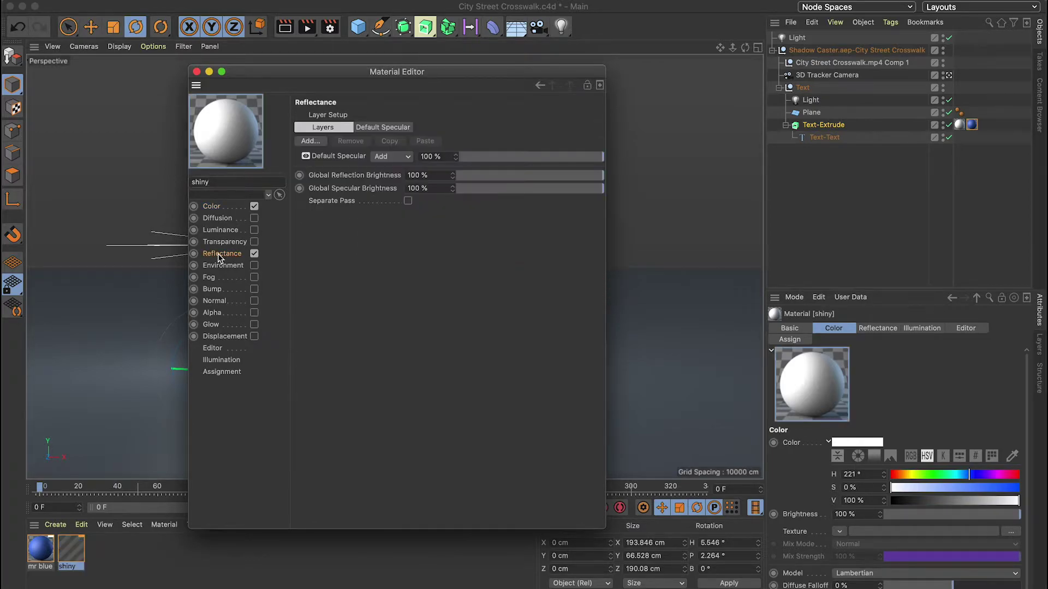
left_click(313, 141)
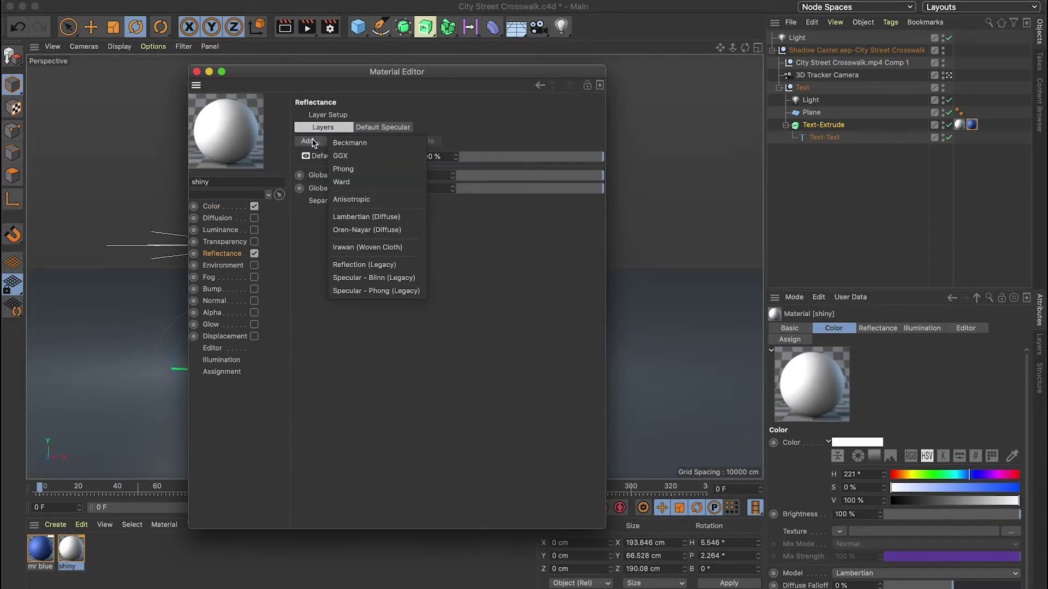
left_click(343, 156)
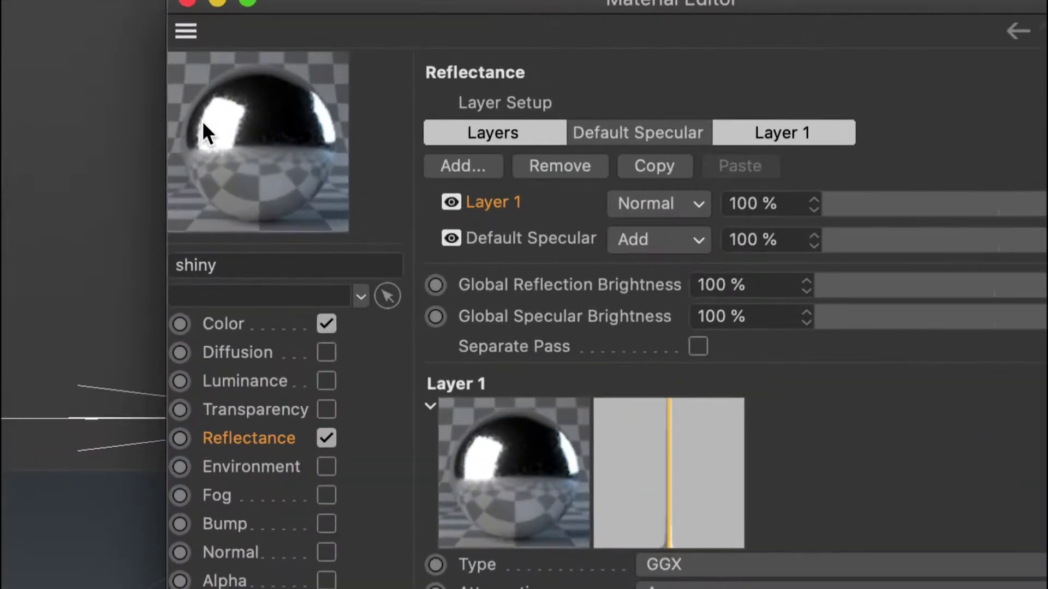
mouse_move(209, 121)
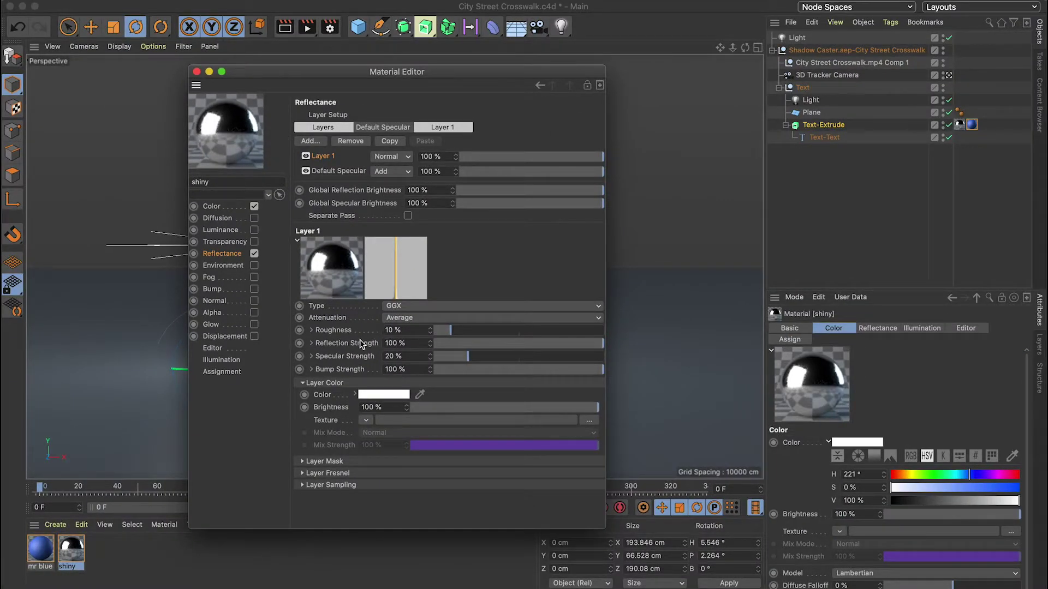
left_click(449, 332)
left_click_drag(449, 332, 433, 331)
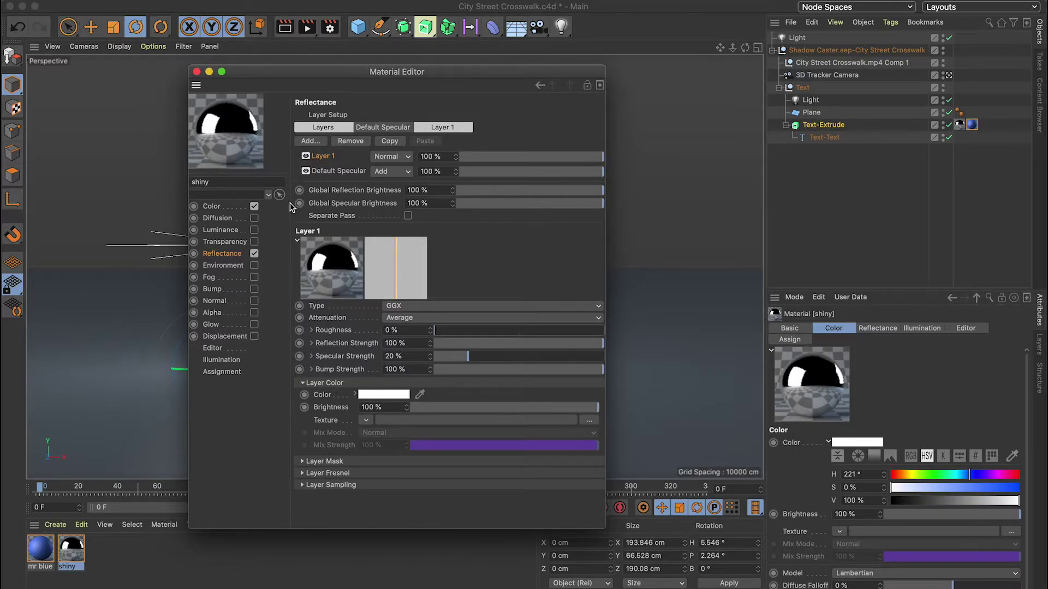
- Color the shiny material yellow (about H 58°, S 64%, V 92%), with reflectance Layer 1 at 80% and its reflection strength at 70%
left_click(218, 208)
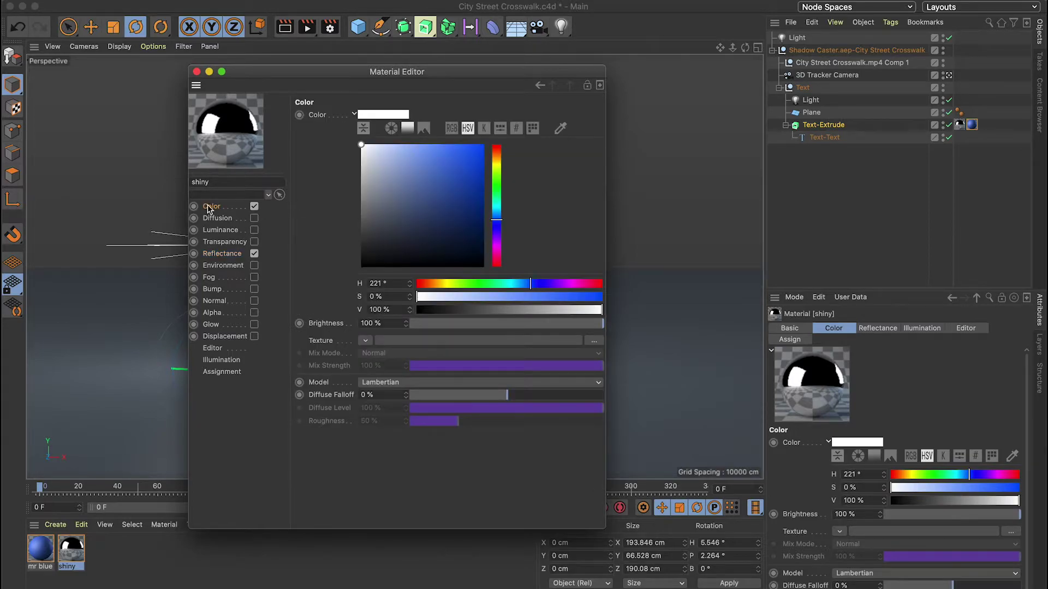
mouse_move(415, 160)
left_mouse_down()
mouse_move(497, 166)
mouse_move(440, 154)
left_mouse_up()
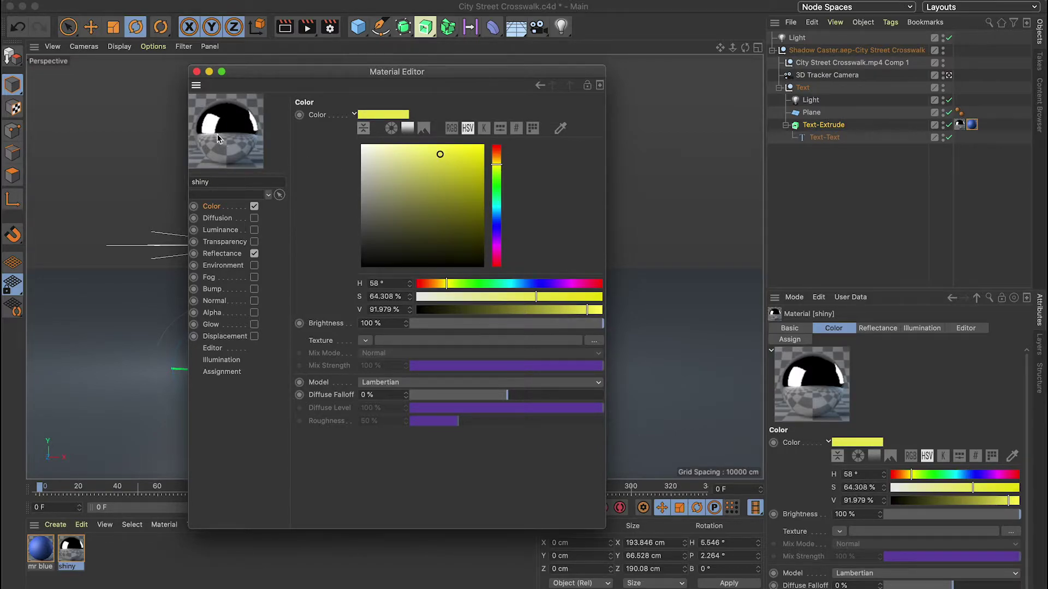
left_click(219, 253)
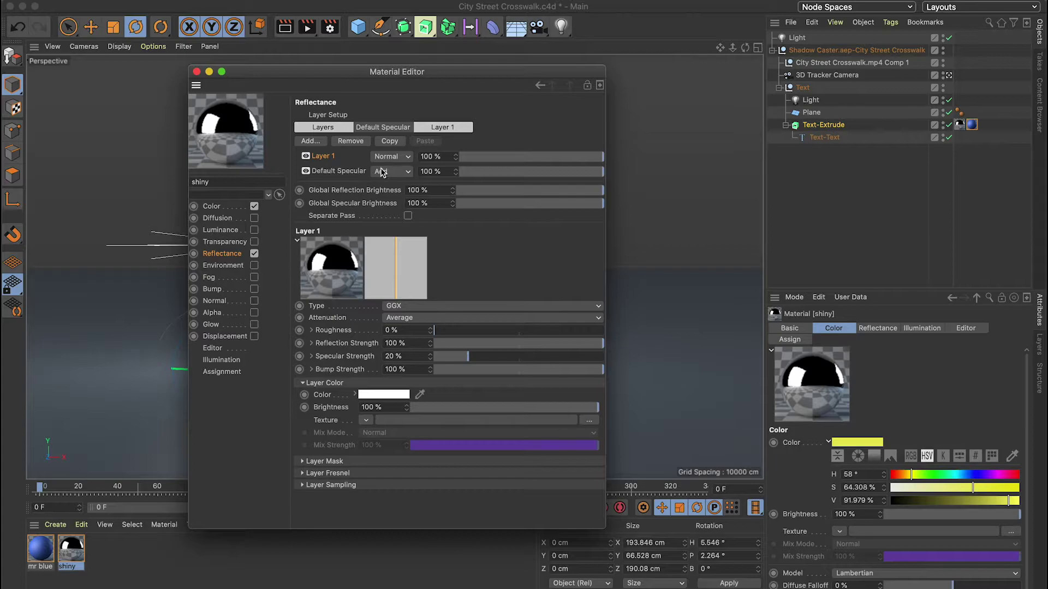
left_click_drag(548, 171, 576, 159)
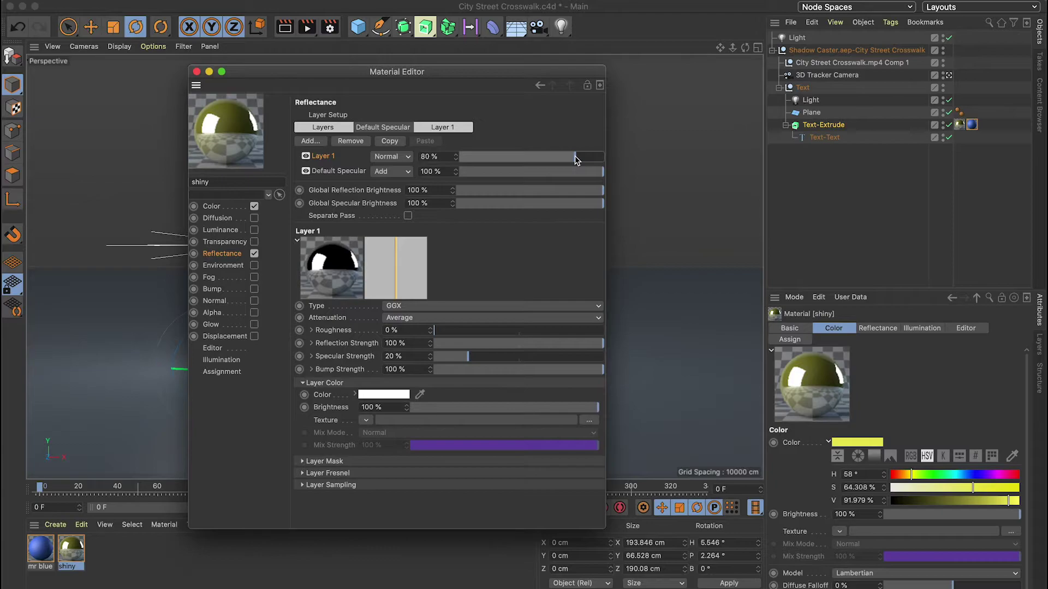
left_click_drag(570, 342, 554, 343)
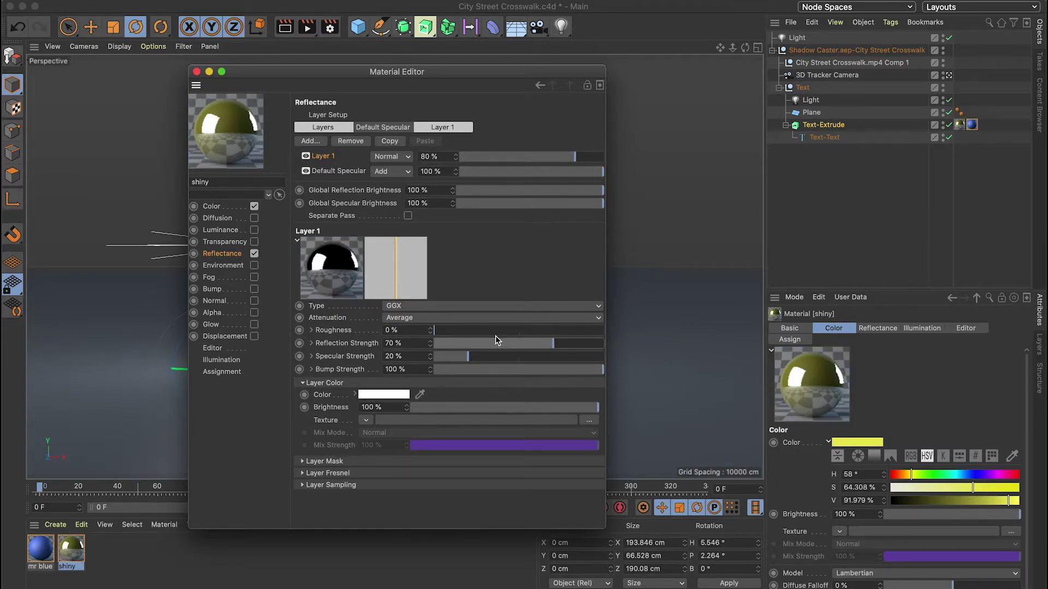
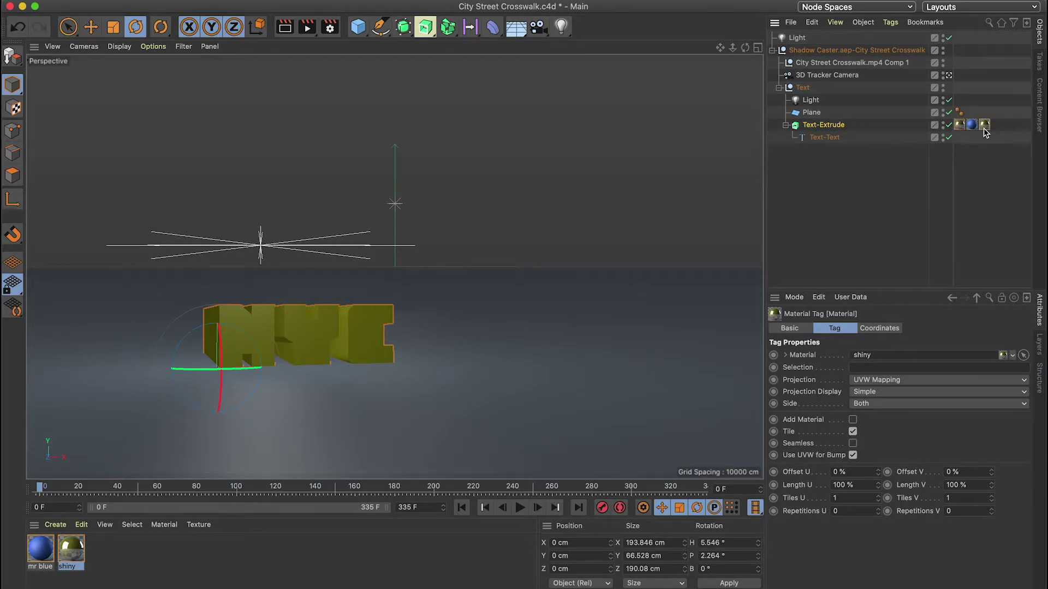
- Delete the extra shiny material tag from Text-Extrude and select its remaining material tags
key("Delete")
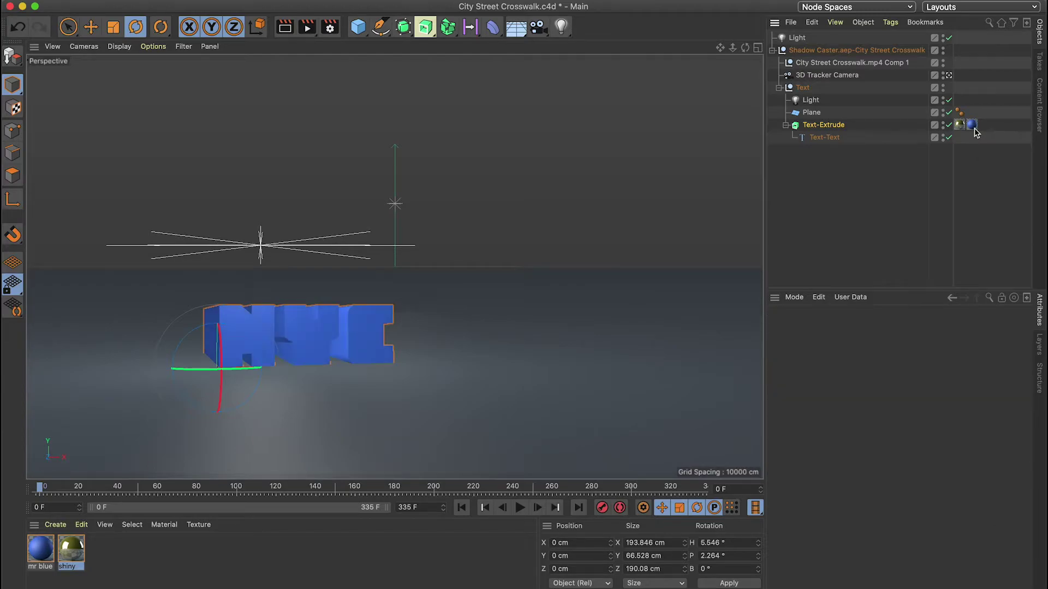
left_click(959, 125)
left_click(972, 125)
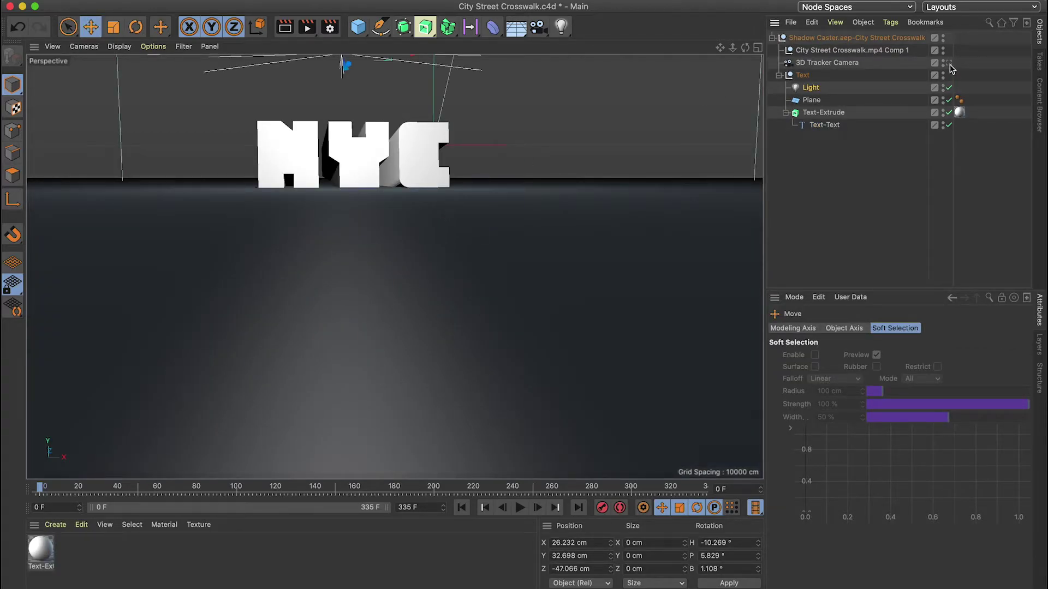
- Reposition the light inside the Text null to about X 31, Y 42, Z -19 cm and render a preview through the 3D Tracker Camera
left_click_drag(437, 208, 320, 206, "alt")
left_click_drag(382, 173, 386, 129)
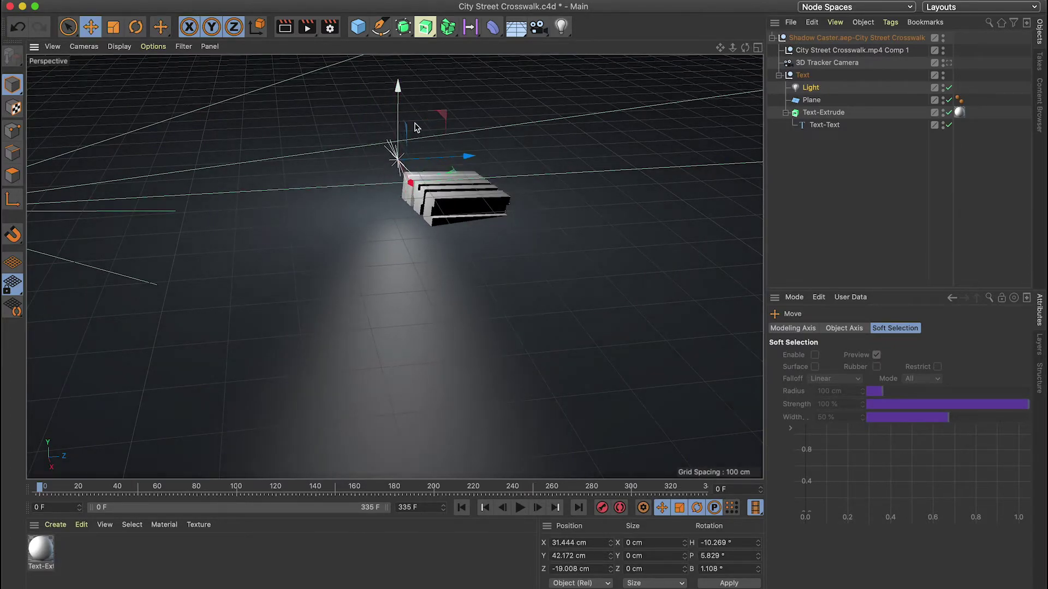
left_click(948, 63)
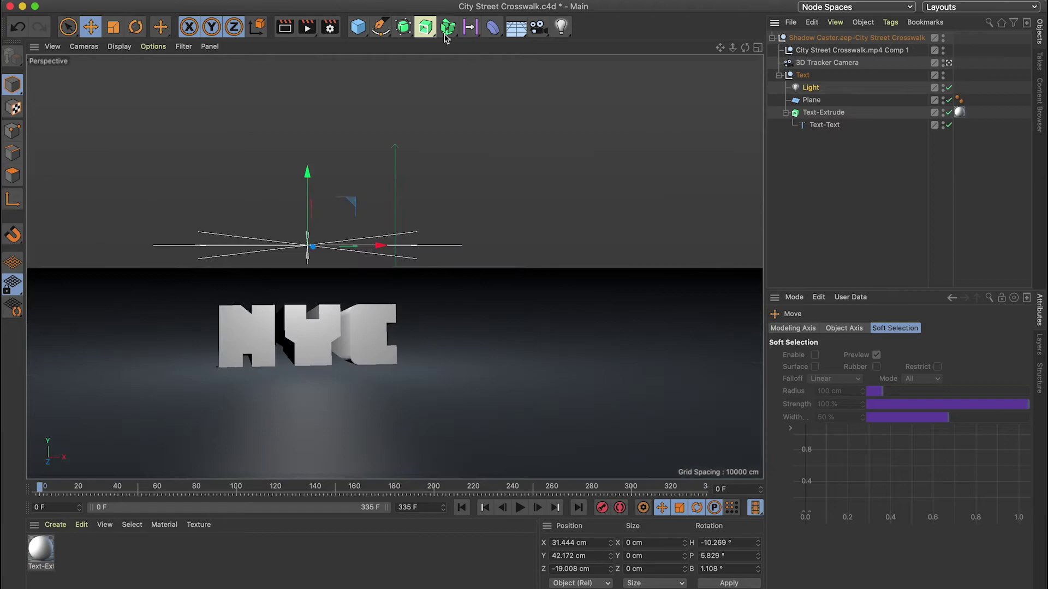
left_click(291, 29)
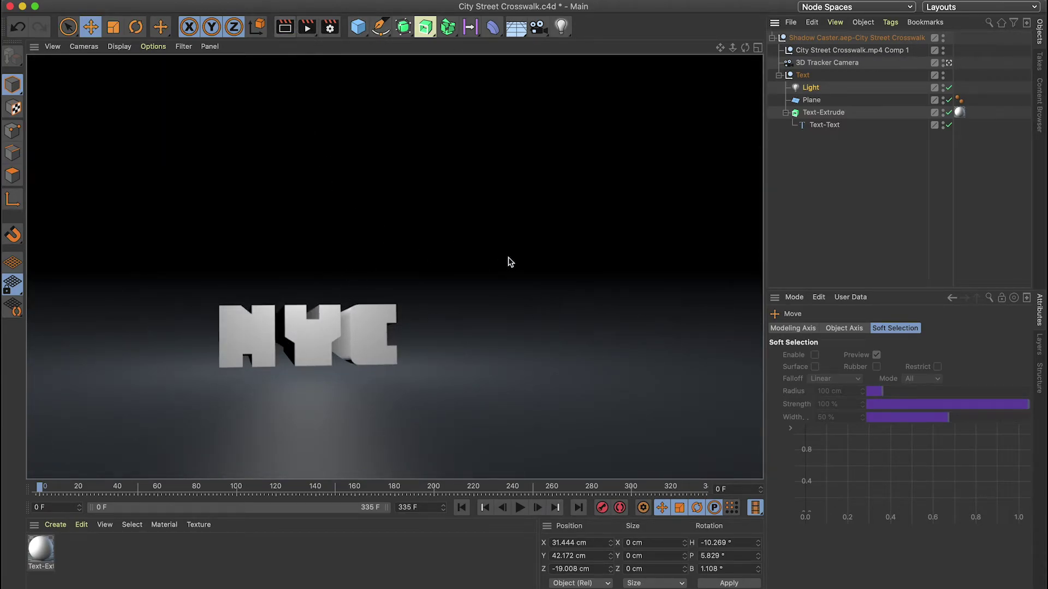
- Add a second light outside the Text null, raise it to about Y 165 cm and enable its ambient illumination
left_click(435, 280)
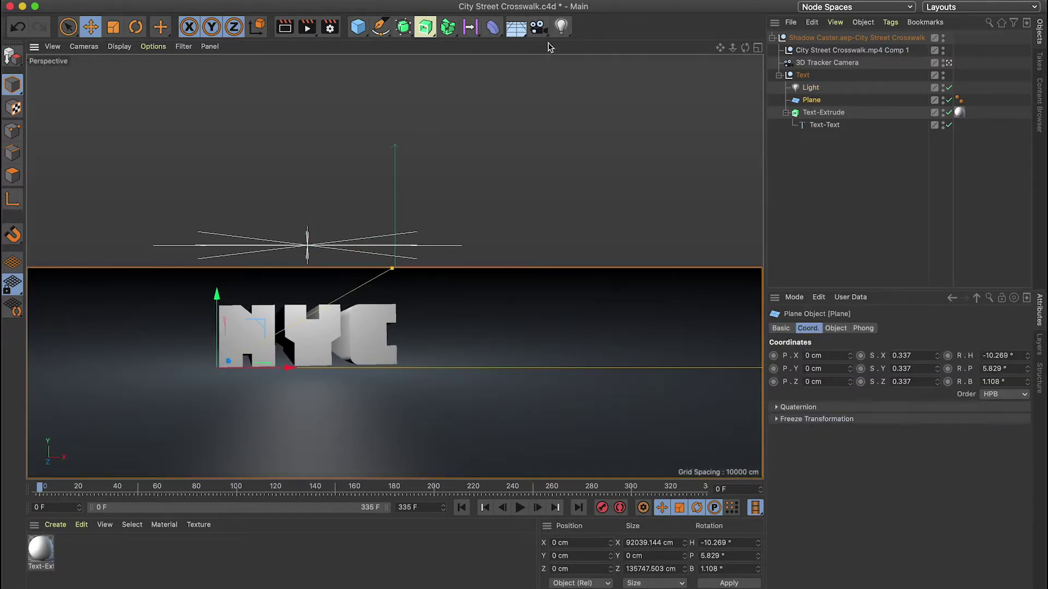
left_click(561, 26)
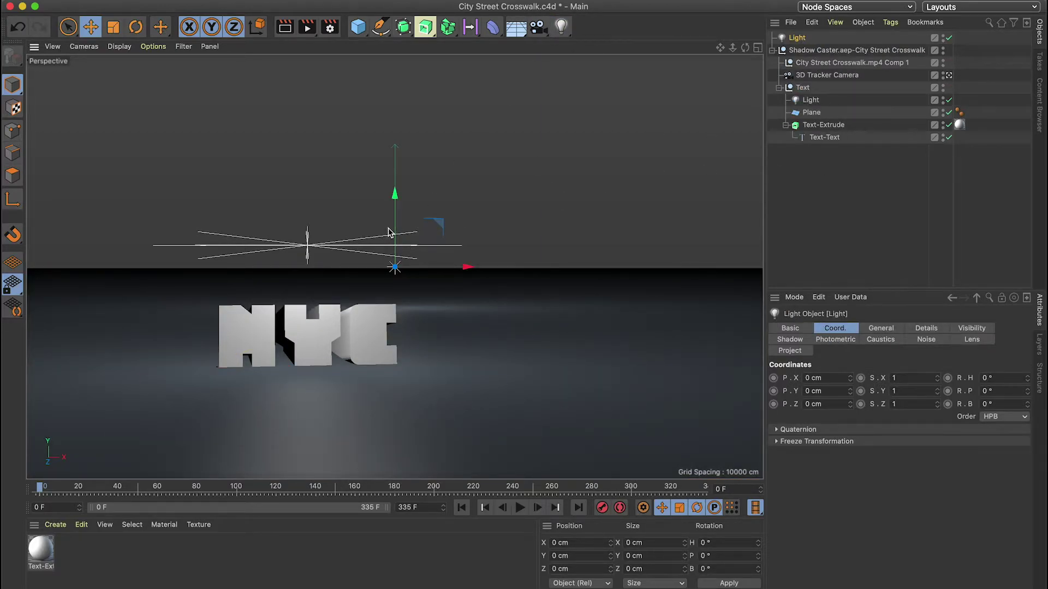
left_click_drag(398, 232, 396, 170)
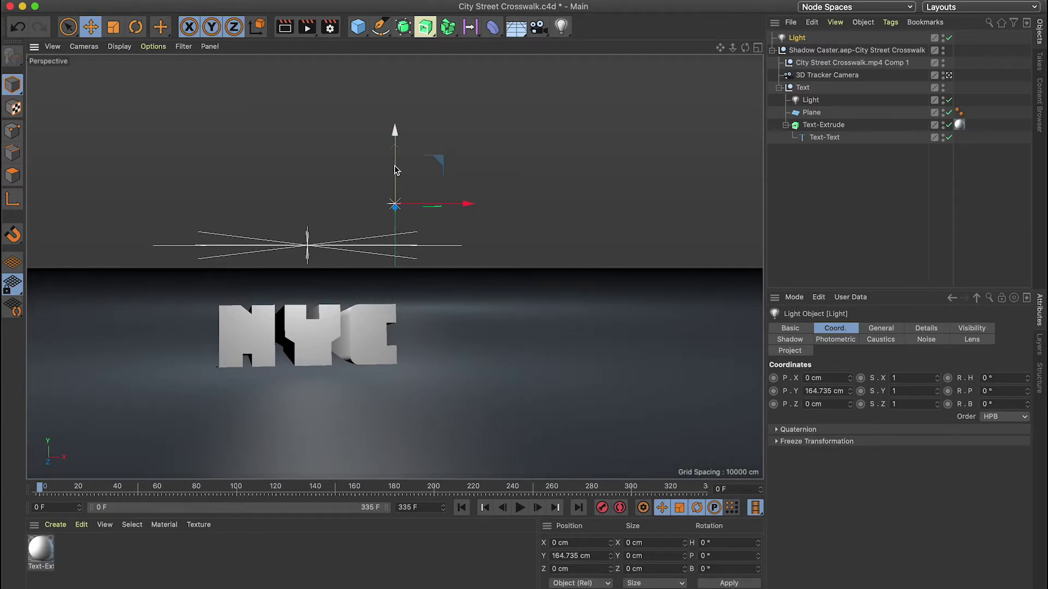
left_click(880, 328)
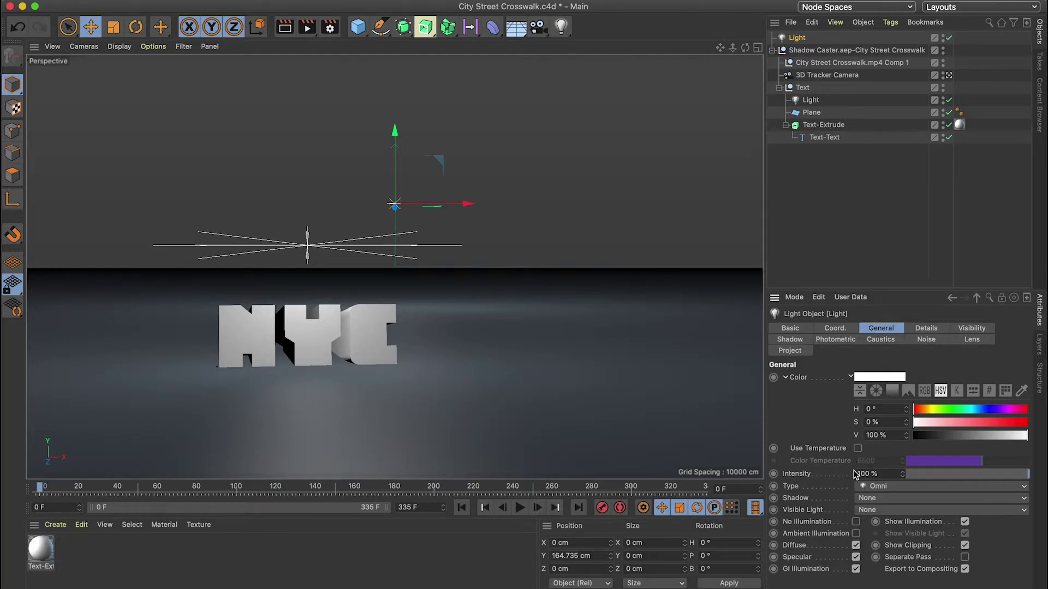
left_click(856, 534)
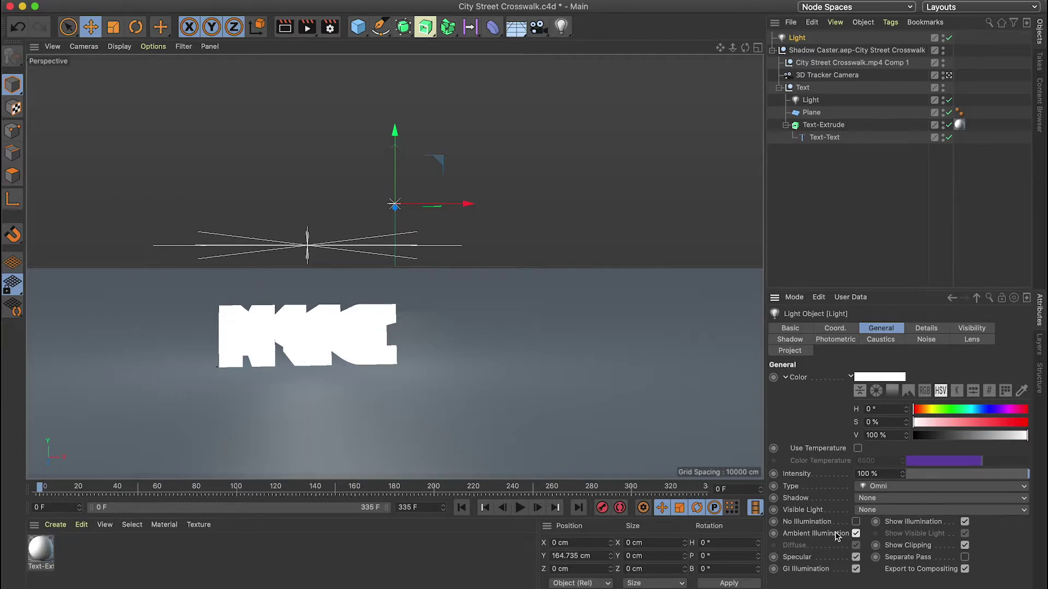
- Lower the intensity of the light outside the Text null to 68% and render a preview
left_click_drag(903, 473, 902, 490)
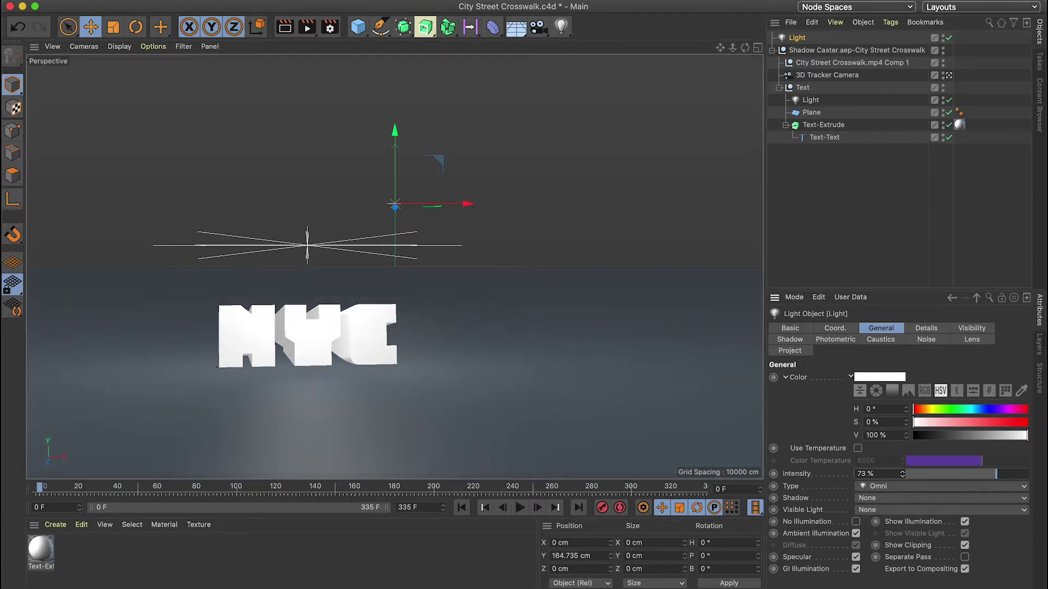
left_click_drag(902, 494, 902, 495)
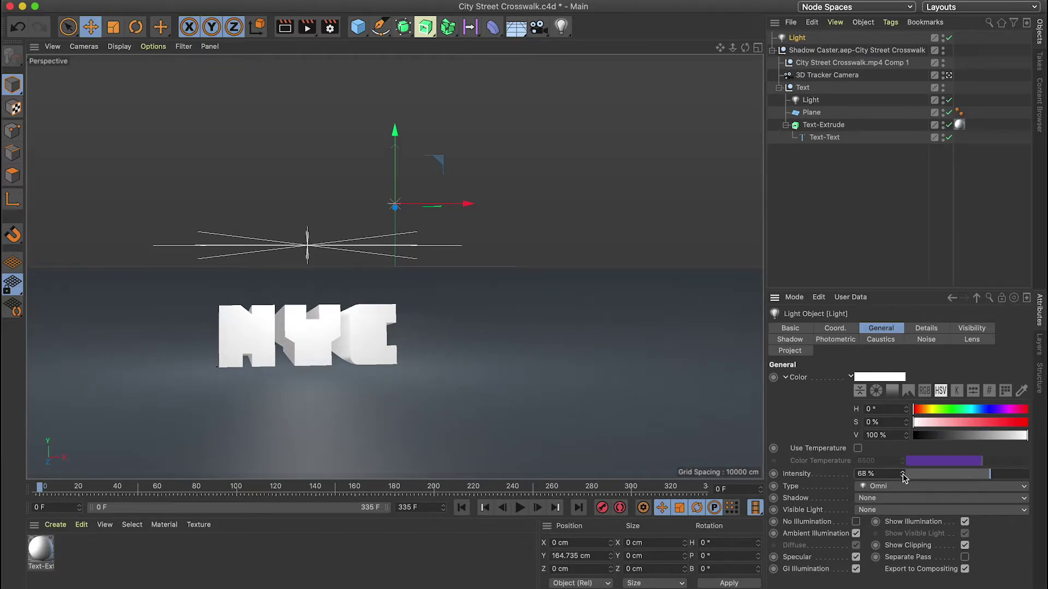
left_click(286, 30)
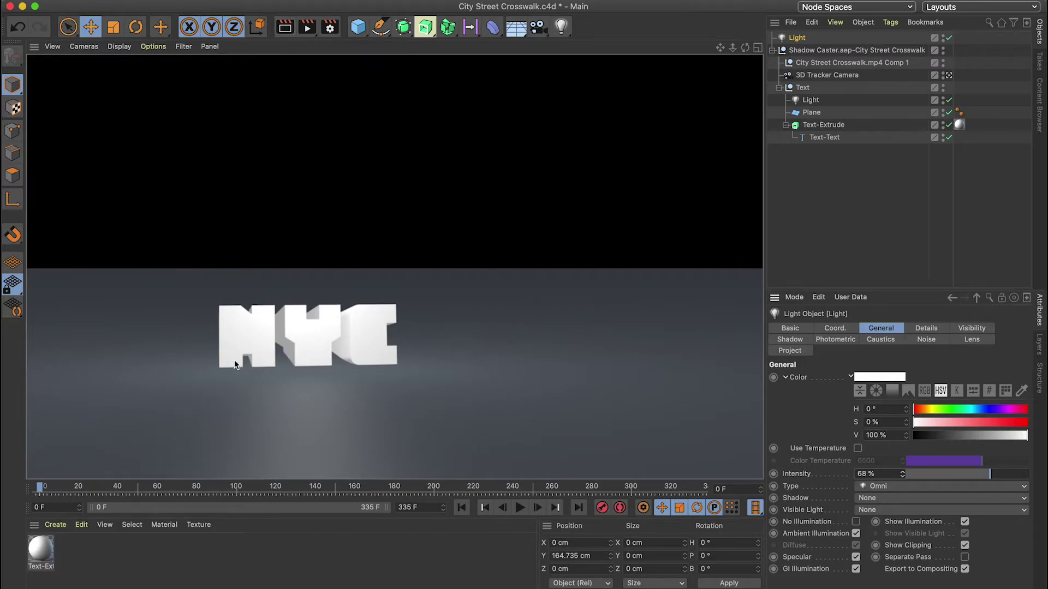
- Set the shadow of the light inside the Text null to Shadow Maps (Soft) and render a preview
left_click(818, 100)
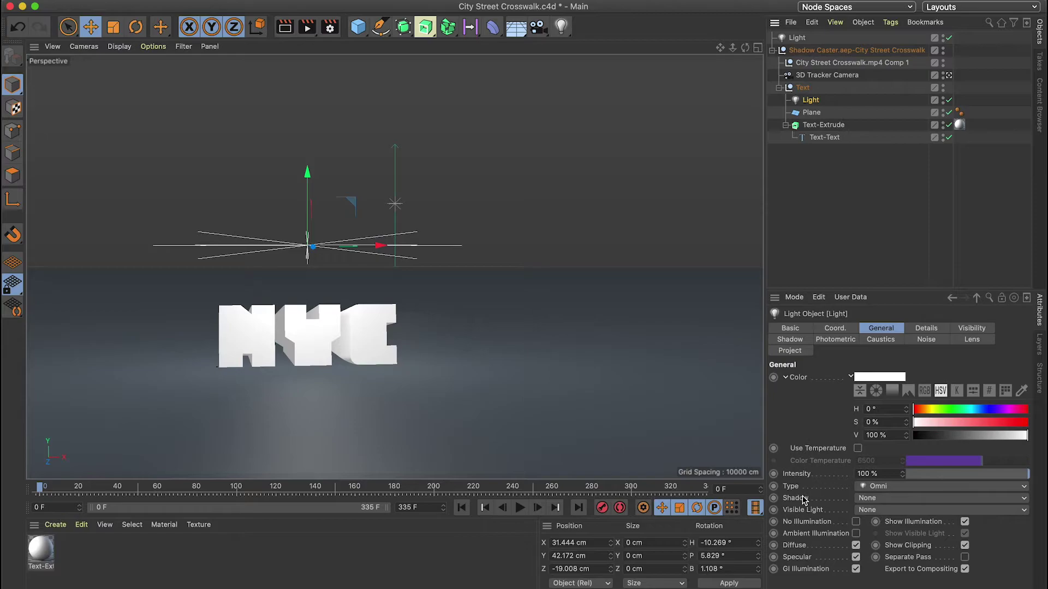
left_click(884, 498)
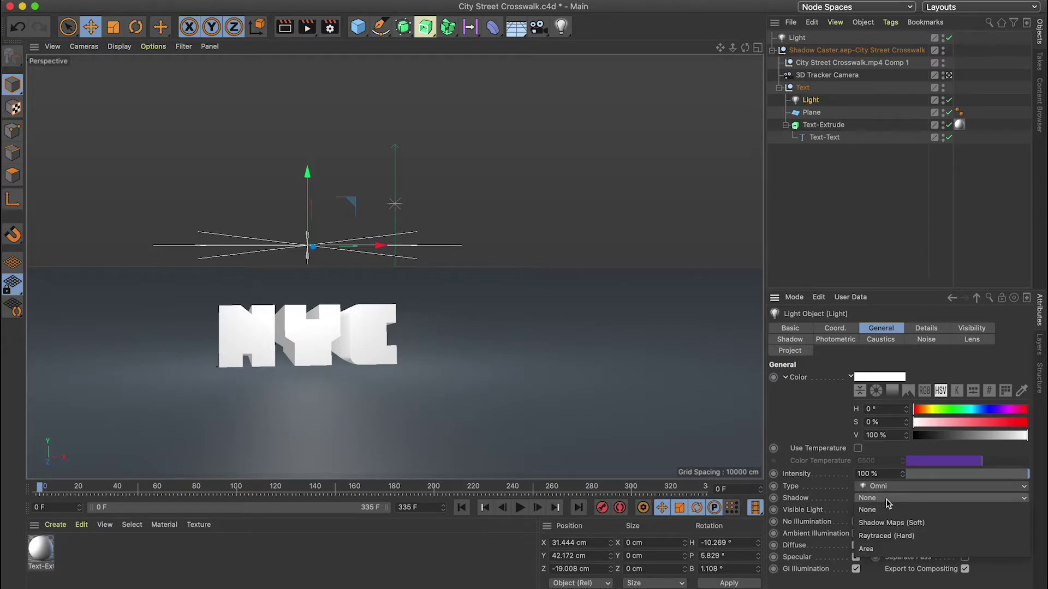
left_click(889, 524)
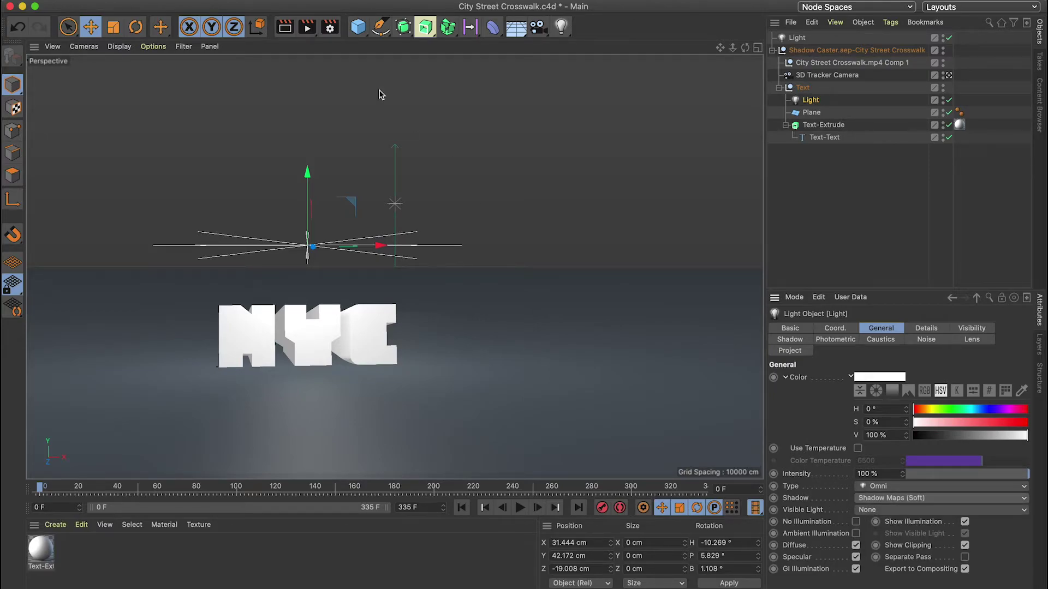
left_click(289, 31)
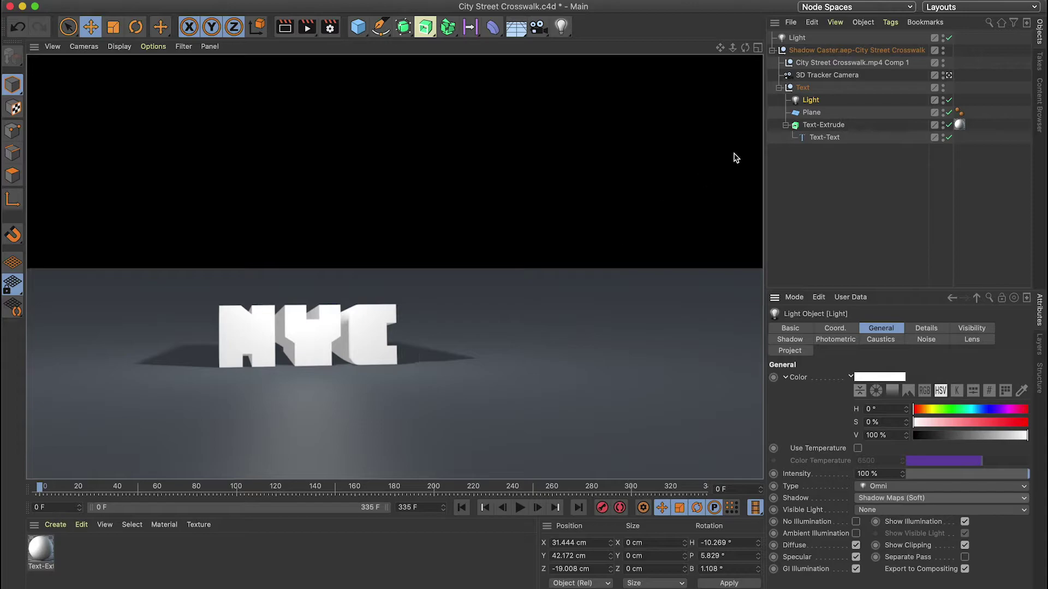
- Move the shadow-casting light along its X axis to about X 15, Y 42, Z -16 cm and render a preview
left_click(810, 101)
left_click_drag(372, 247, 327, 247)
key("ctrl+r")
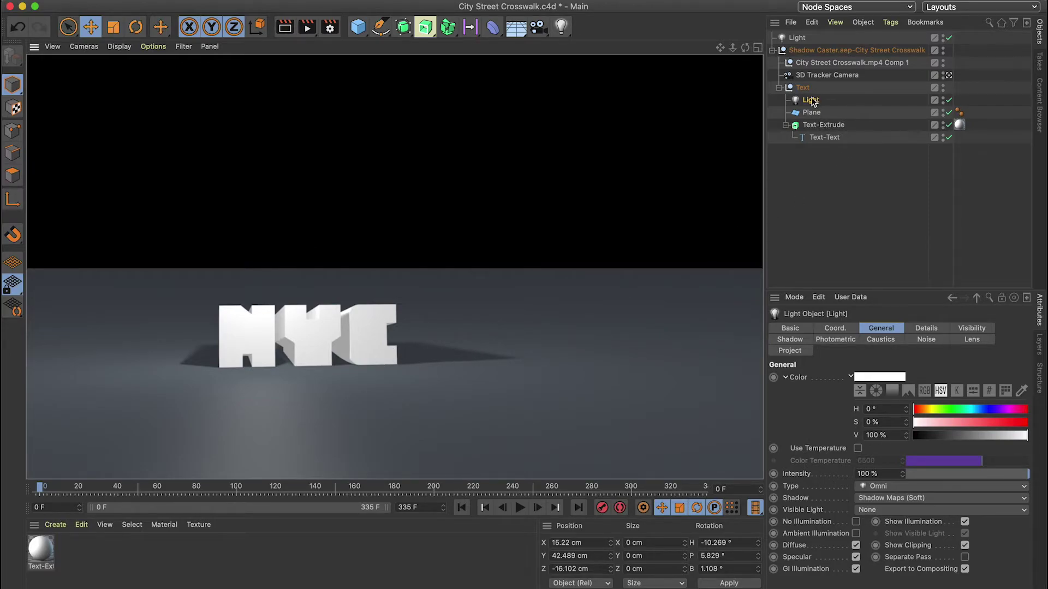
- Rotate Text-Extrude to about H 5.5° and P 2.3° and render a preview
left_click(821, 125)
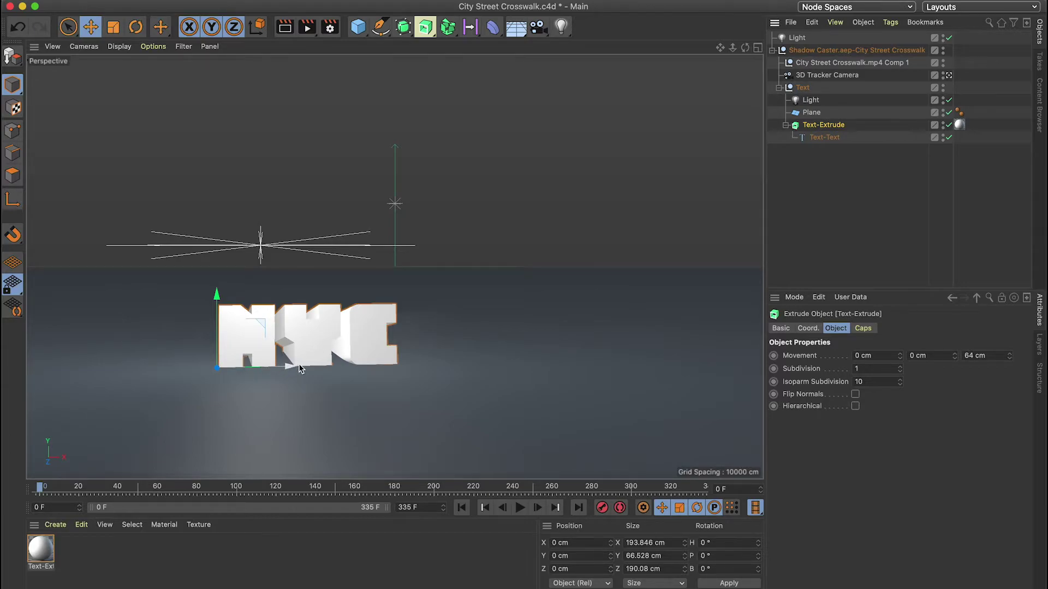
key("r")
left_click_drag(243, 365, 222, 343)
left_click(286, 28)
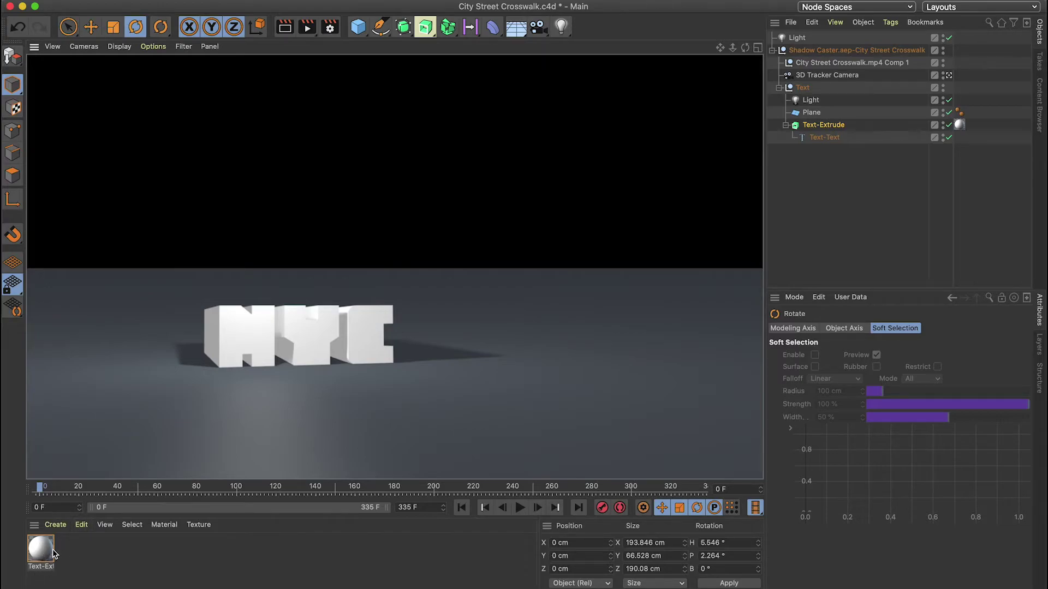
- Create a blue material named mr blue (about H 221°, S 66%, V 84%) and apply it to the NYC text
double_click(76, 555)
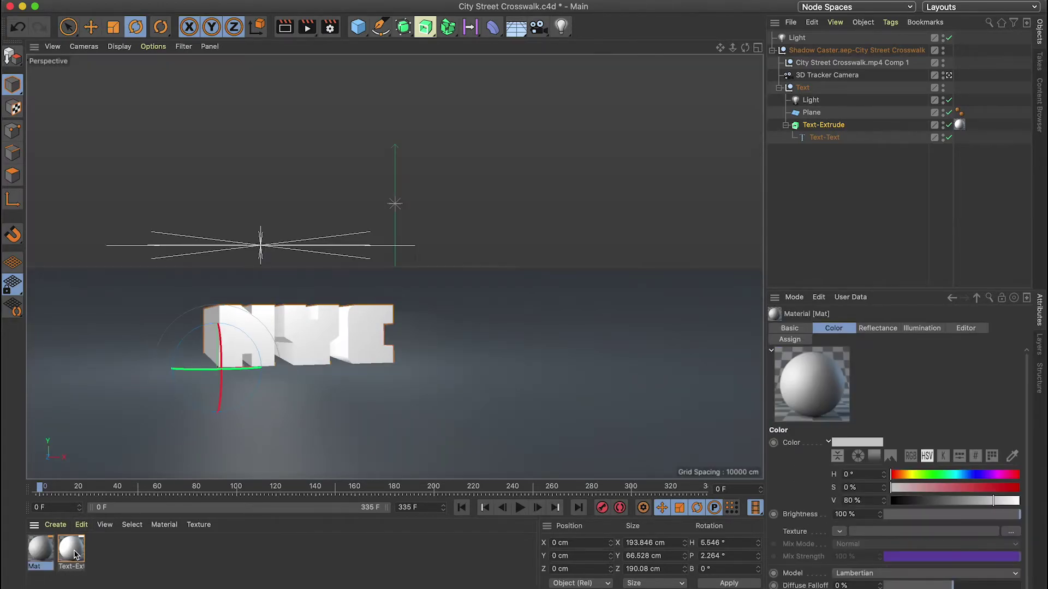
double_click(41, 553)
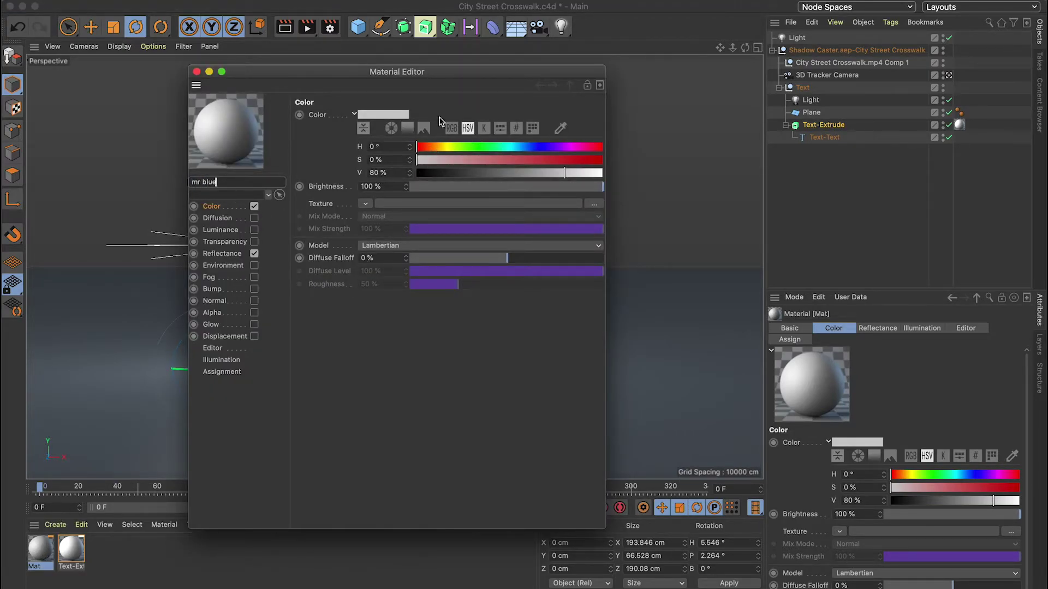
left_click(407, 127)
left_click(497, 198)
left_click_drag(497, 197, 443, 162)
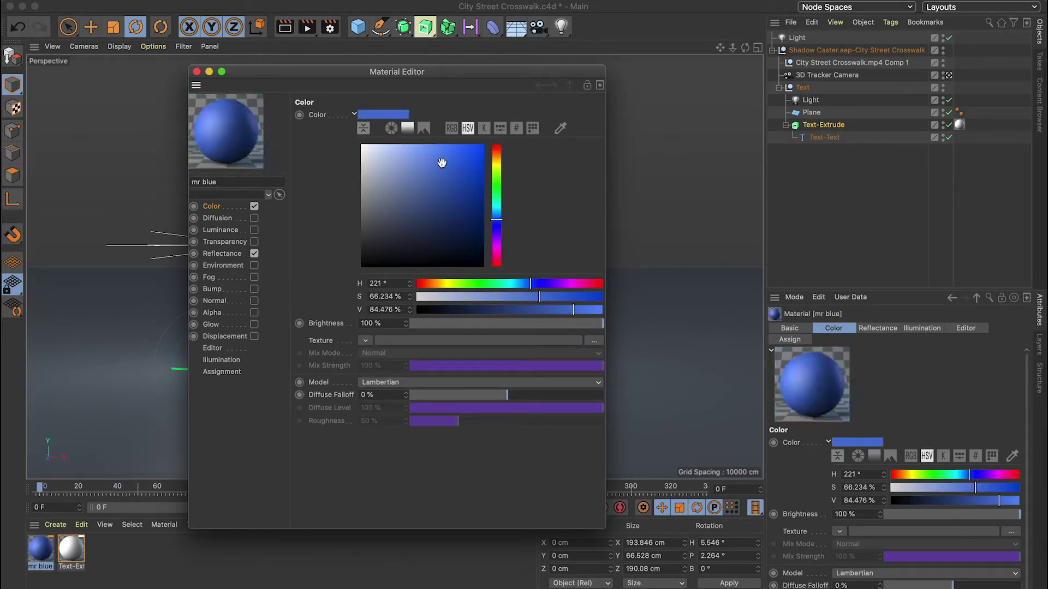
left_click(197, 72)
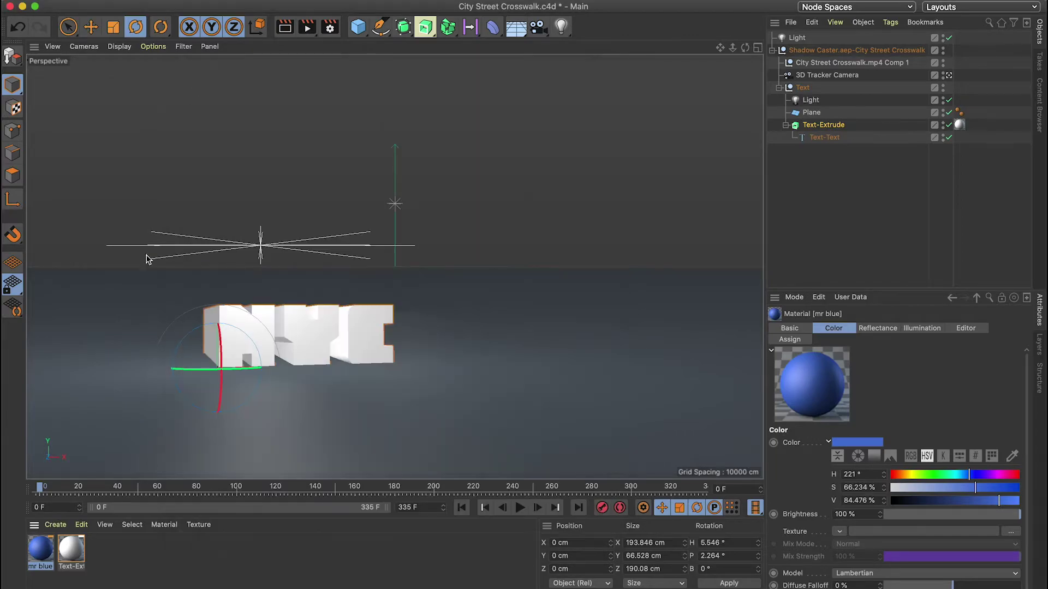
left_click_drag(40, 550, 248, 329)
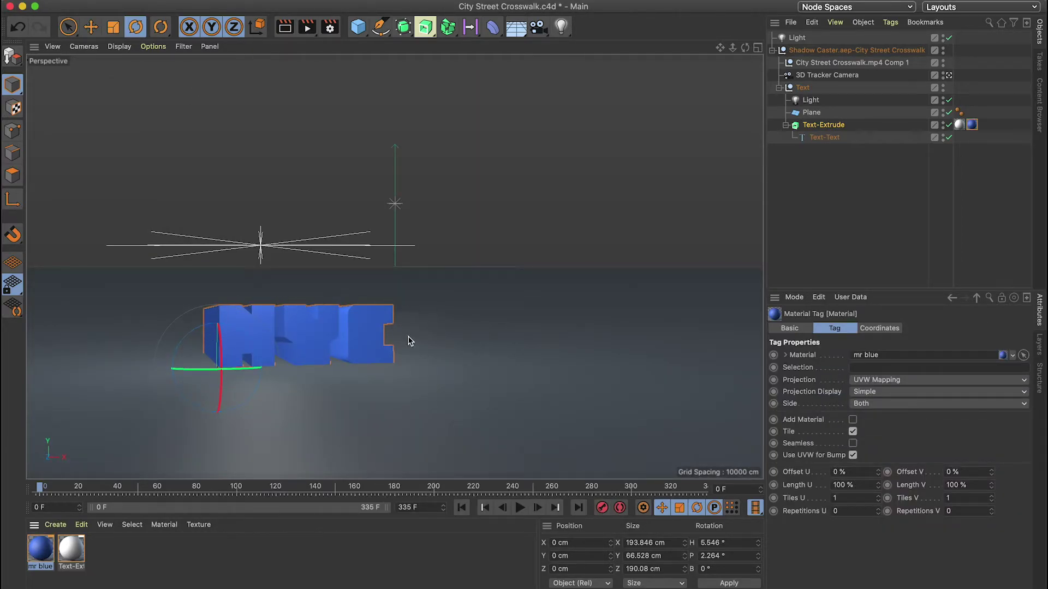
- Rename the white Text-Extrude material as shiny and add a GGX reflectance layer with 0% roughness
left_click(71, 551)
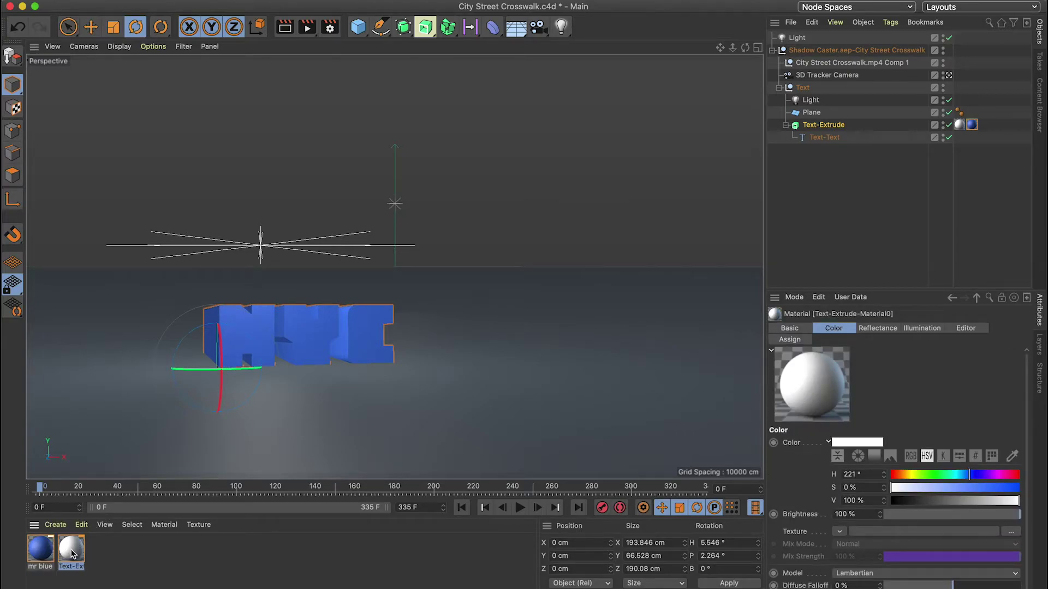
double_click(71, 552)
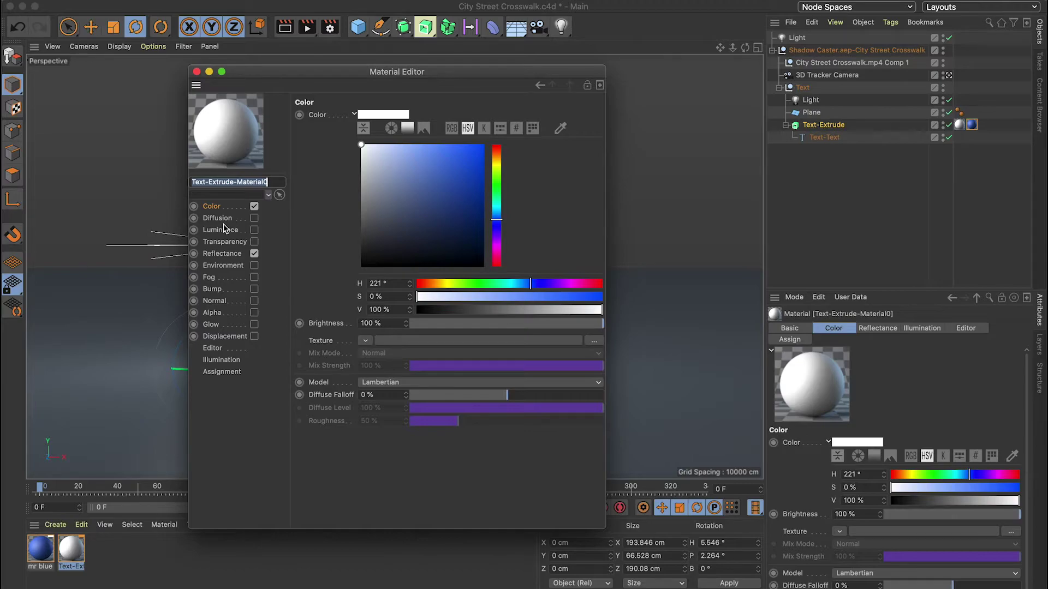
type("shiny")
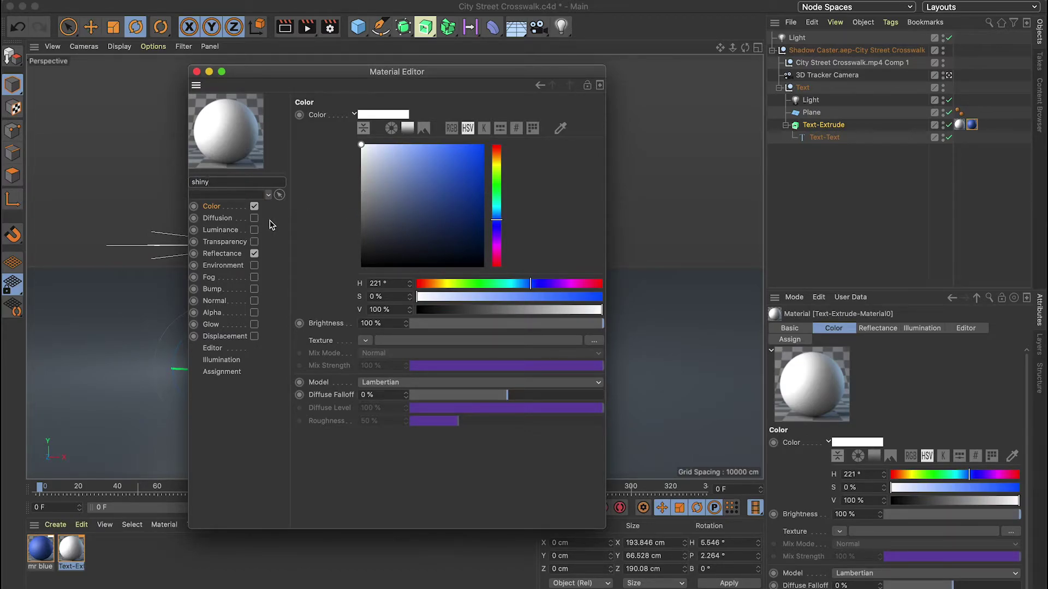
left_click(221, 254)
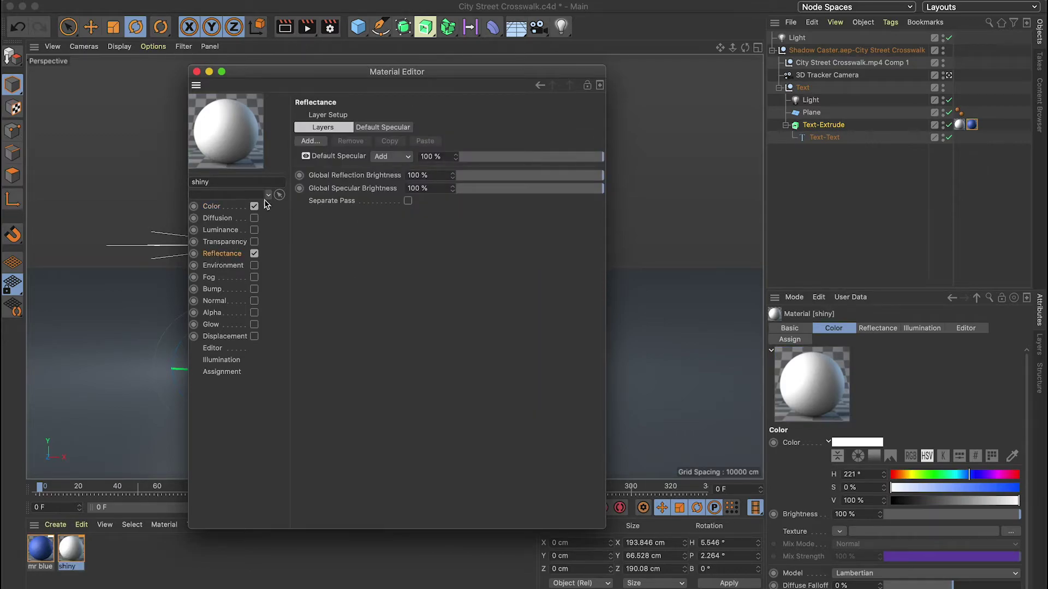
left_click(311, 141)
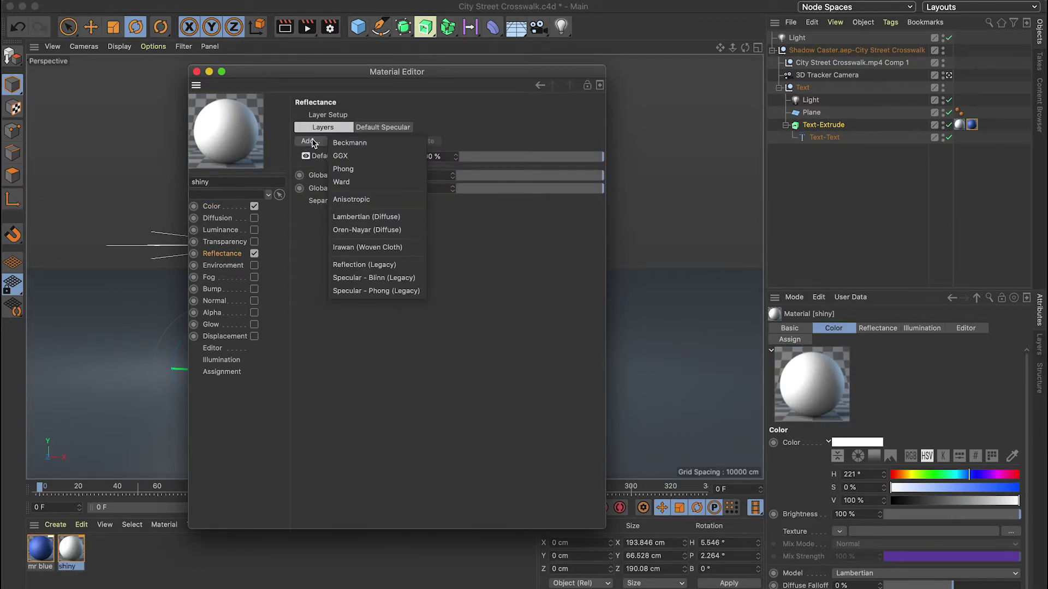
left_click(344, 153)
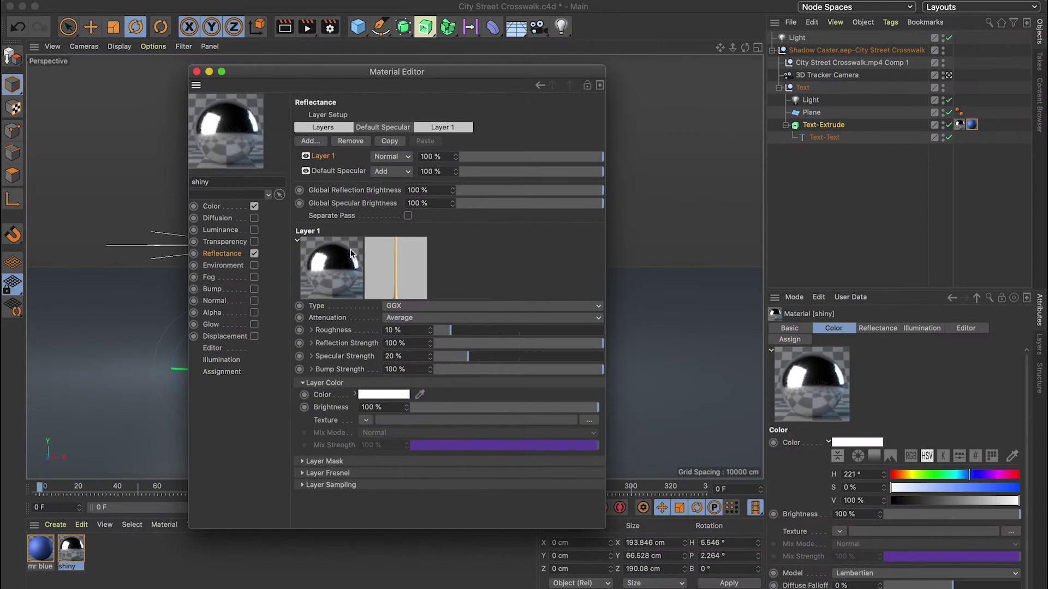
left_click_drag(450, 332, 429, 334)
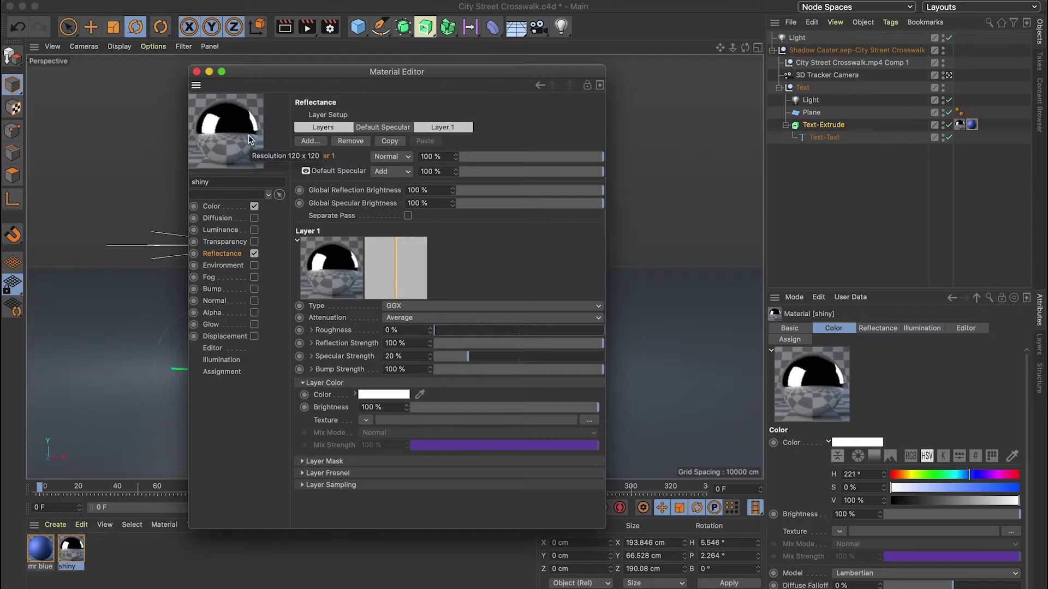
- Color the shiny material yellow (about H 58°, S 64%, V 92%), setting reflectance Layer 1 to 80% and its reflection strength to 70%
left_click(223, 208)
mouse_move(418, 162)
left_mouse_down()
mouse_move(496, 163)
mouse_move(440, 154)
left_mouse_up()
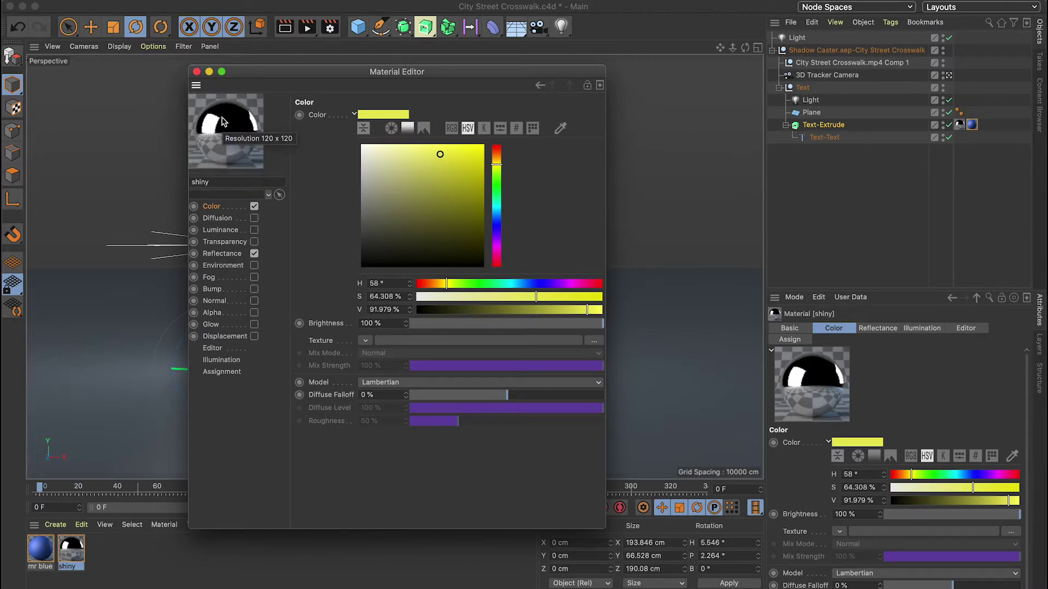
left_click(221, 254)
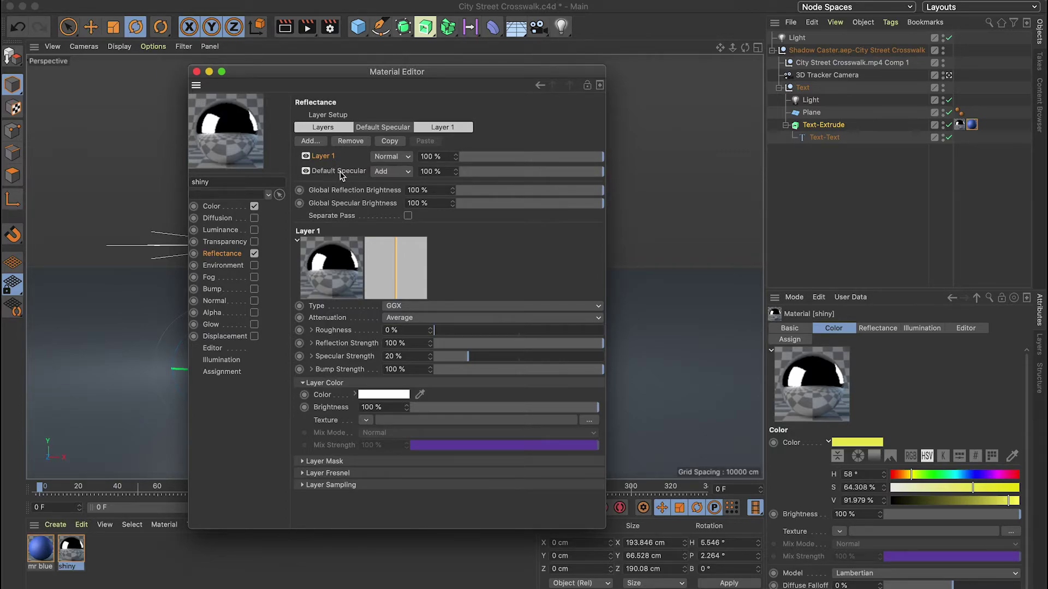
left_click_drag(548, 174, 575, 156)
left_click(599, 158)
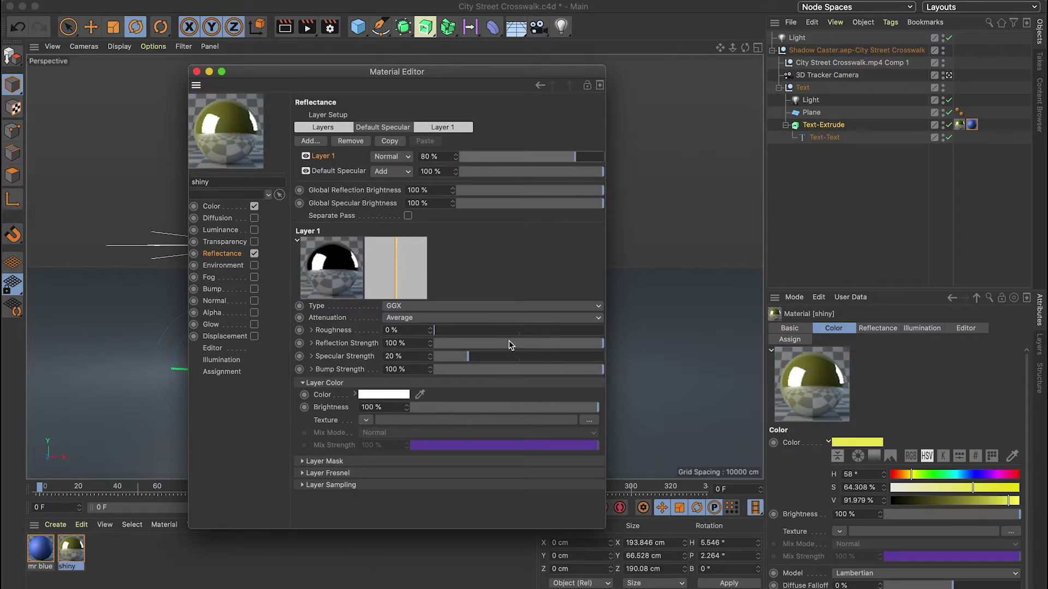
left_click_drag(571, 346, 555, 345)
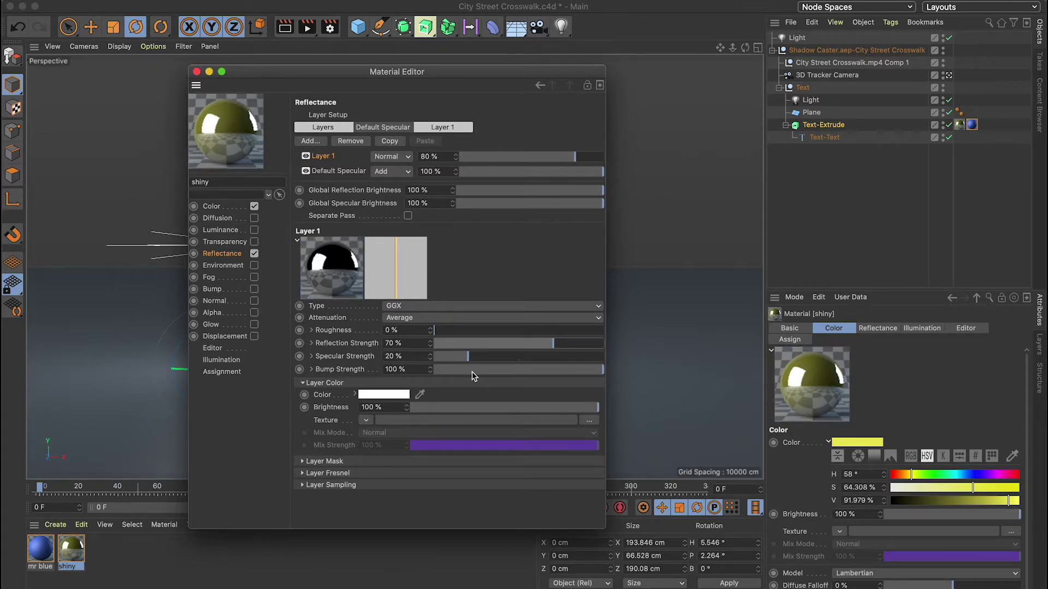
left_click(197, 72)
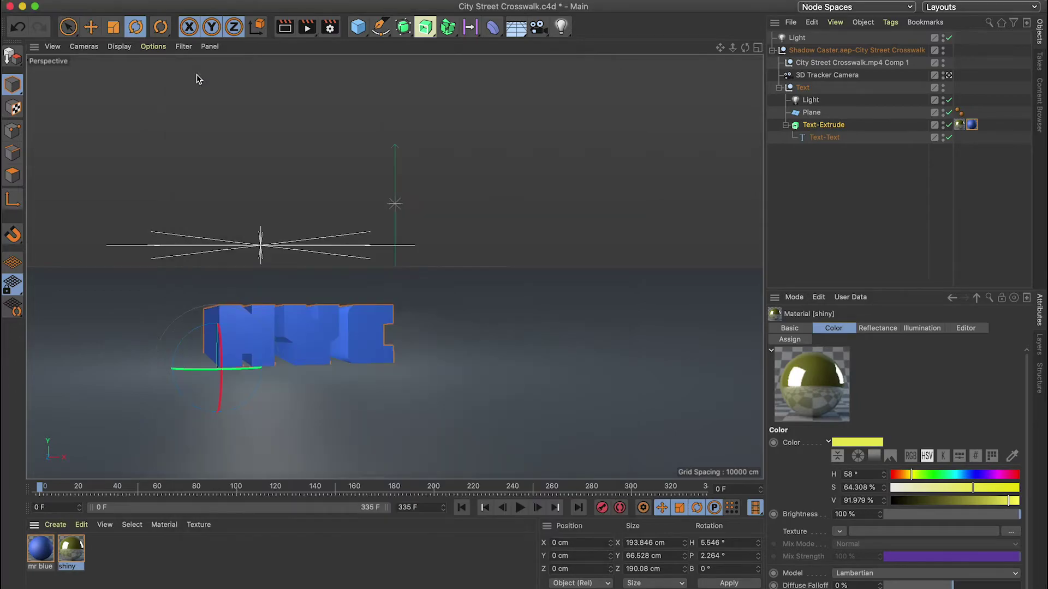
- Try applying the shiny material to the NYC text again, and restrict the mr blue material tag to selection S
left_click_drag(71, 548, 260, 332)
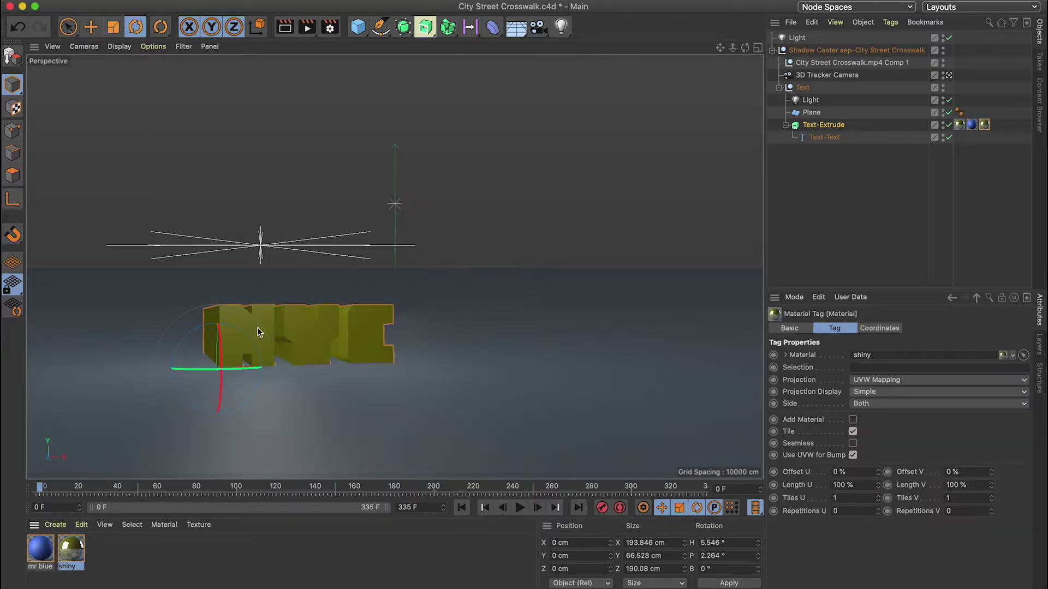
left_click(967, 126)
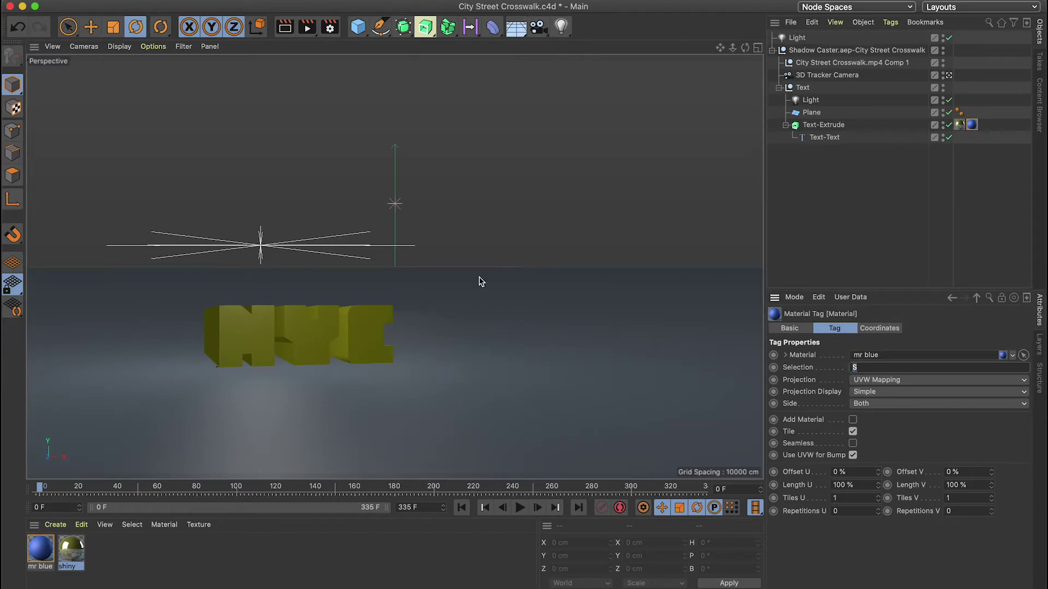
- Check which Cinema 4D version and build is installed
key("super+shift+slash")
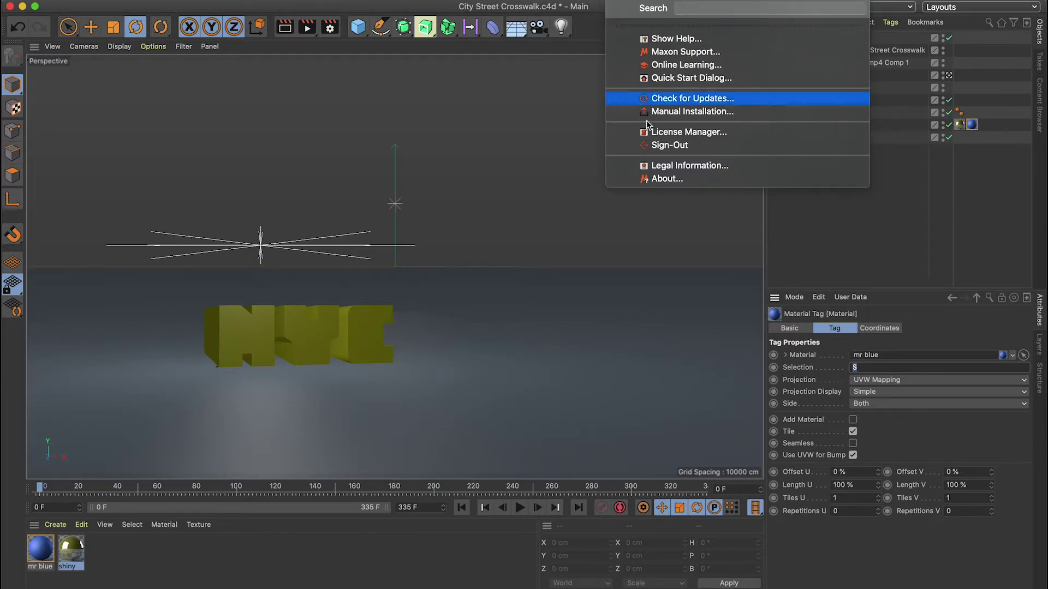
left_click(650, 178)
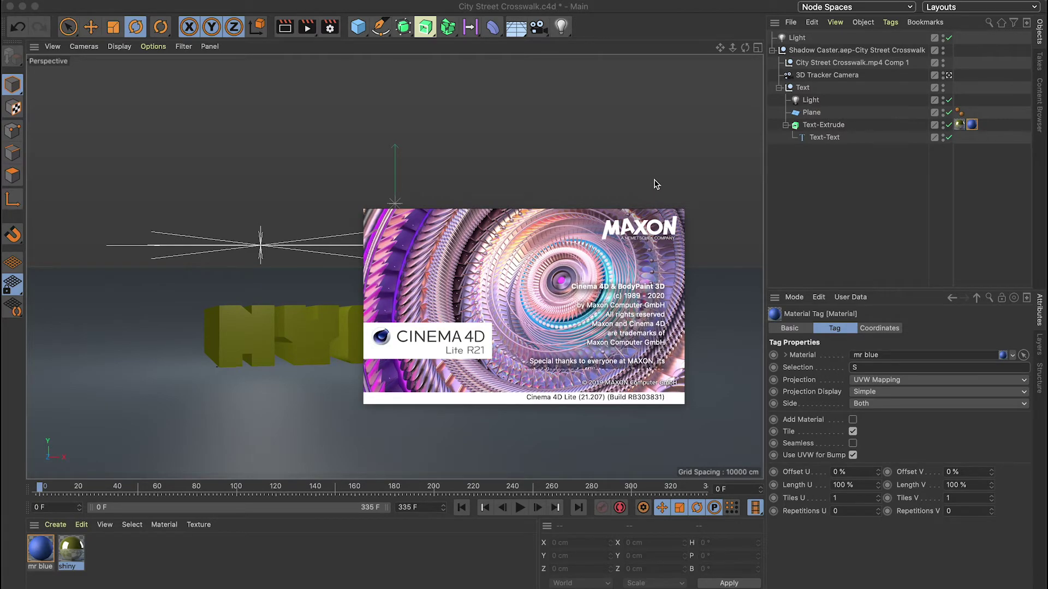
left_click(635, 256)
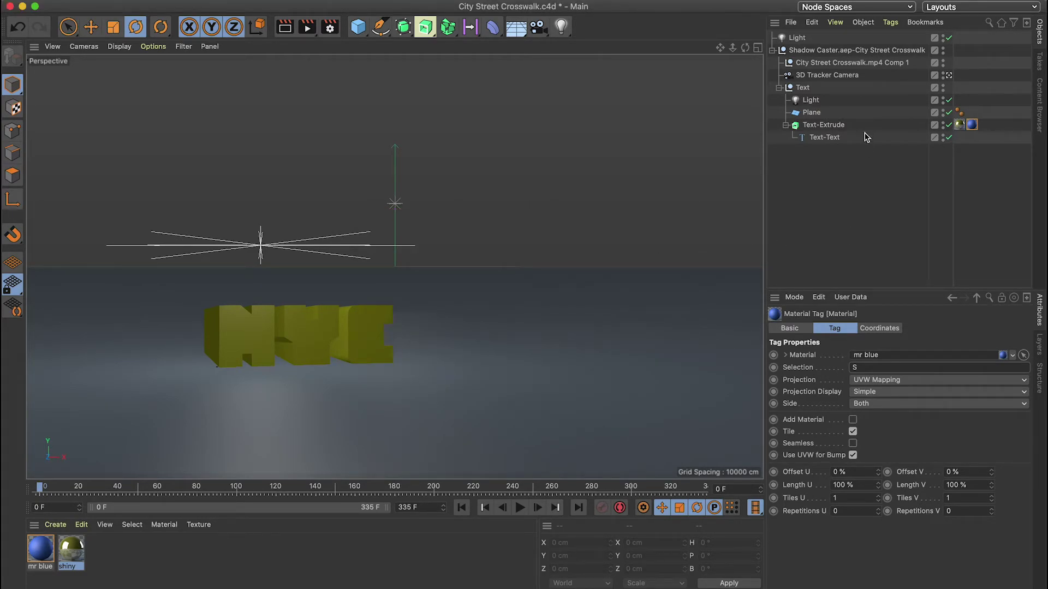
- Migrate the legacy caps and rounding settings of Text-Extrude and open its new cap settings
left_click(832, 125)
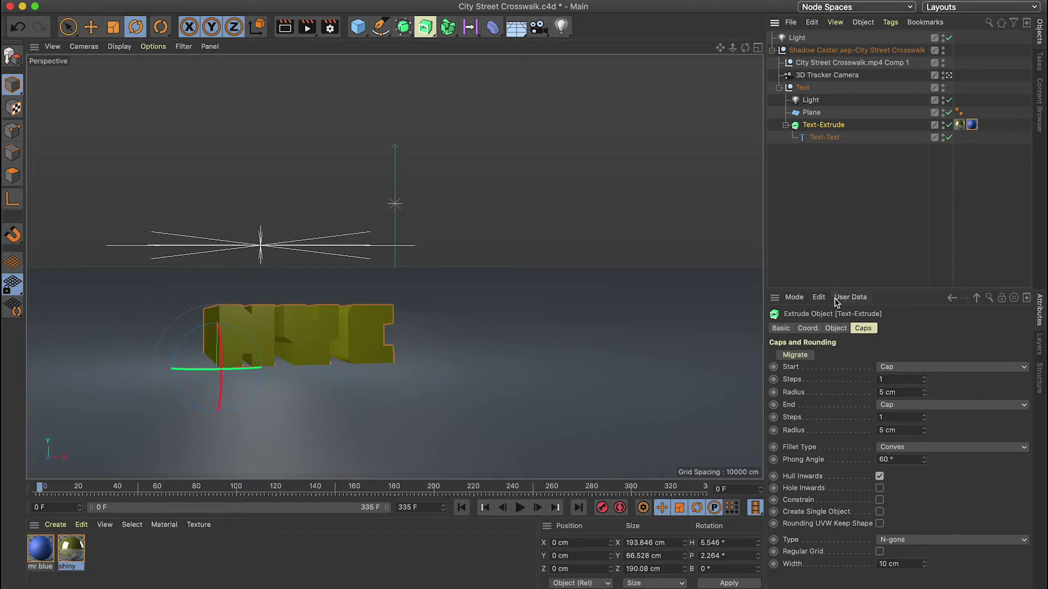
left_click(798, 355)
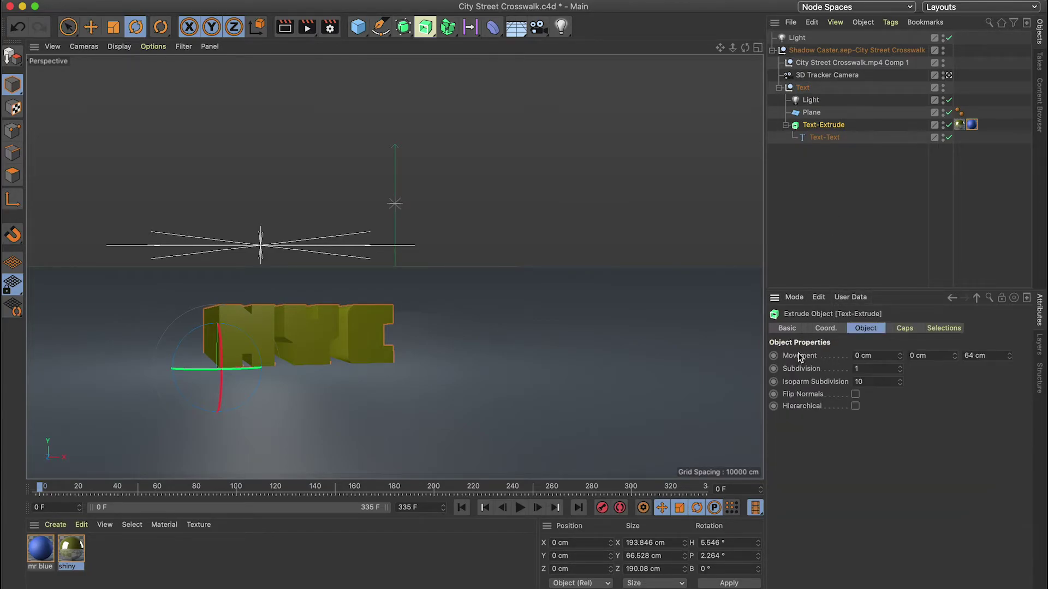
left_click(901, 329)
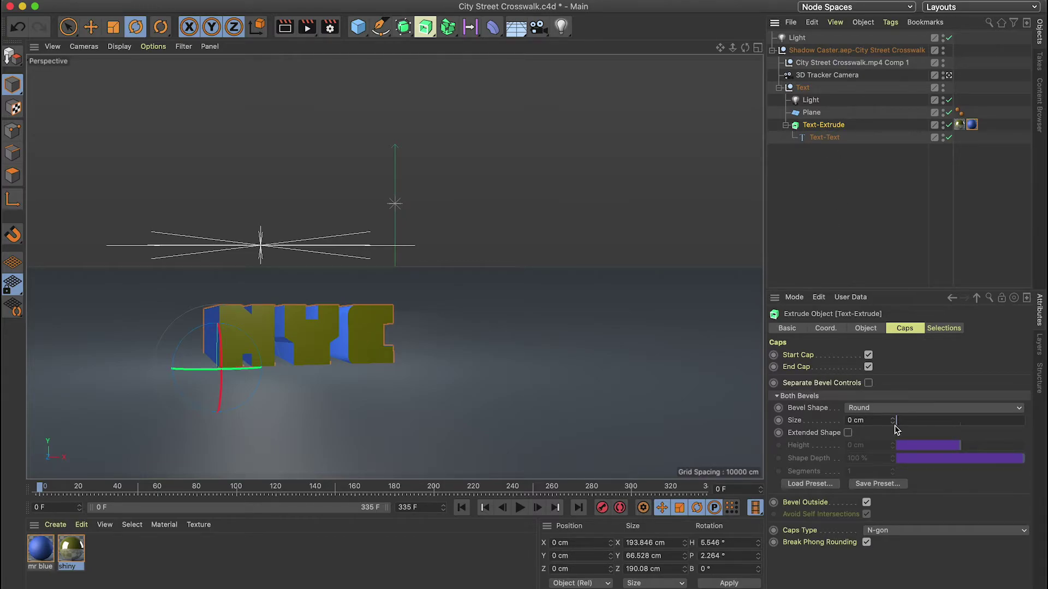
- Bevel both caps of the extruded NYC text with a round bevel of 1.05 cm
left_click_drag(893, 423, 898, 426)
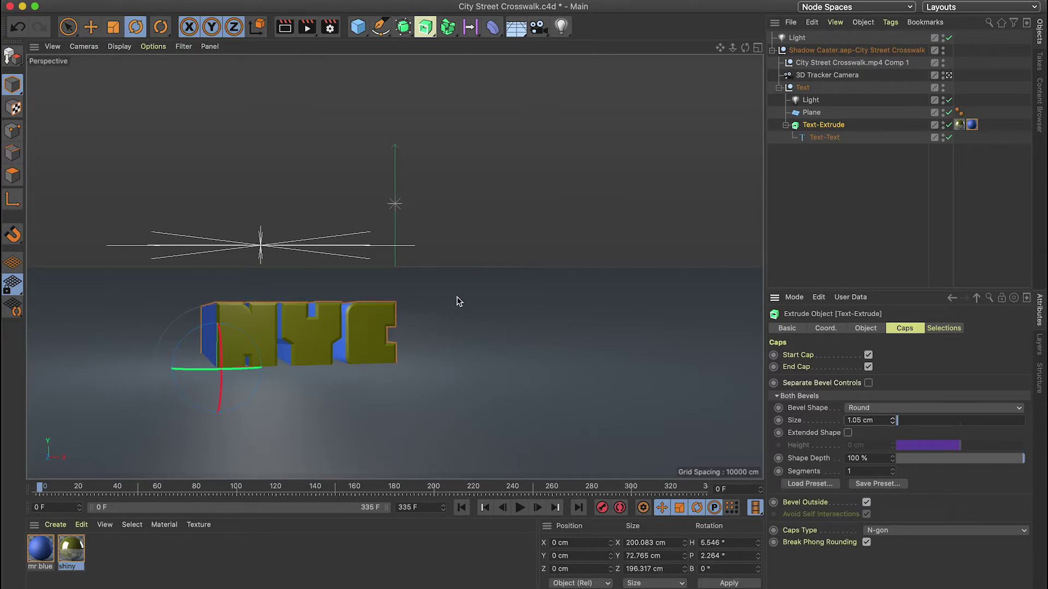
- Recolor the shiny material to white (H 185°, S 0%, V 100%)
left_click(959, 125)
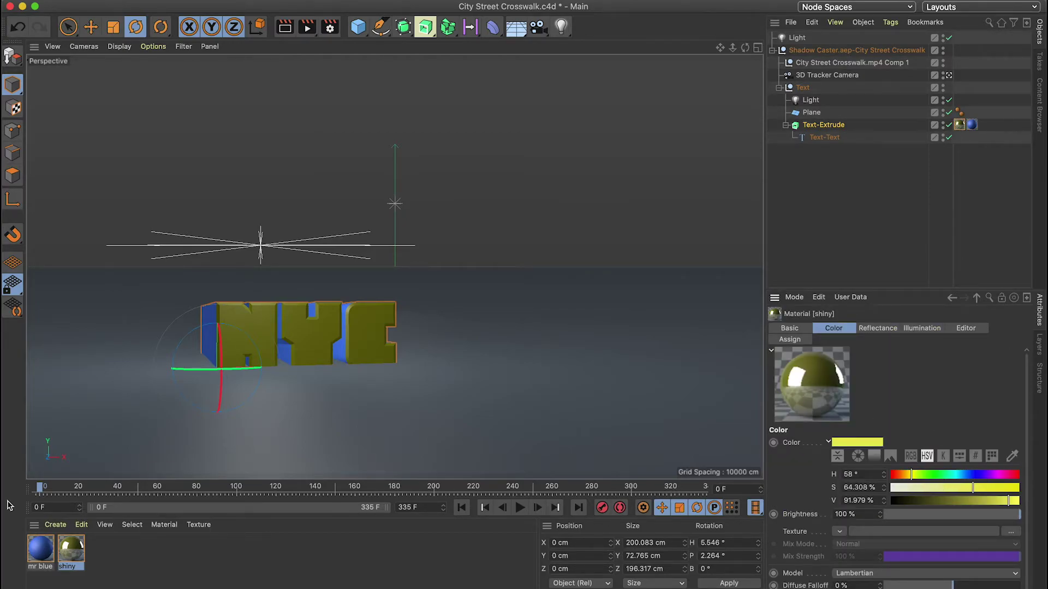
double_click(70, 554)
left_click_drag(272, 71, 497, 69)
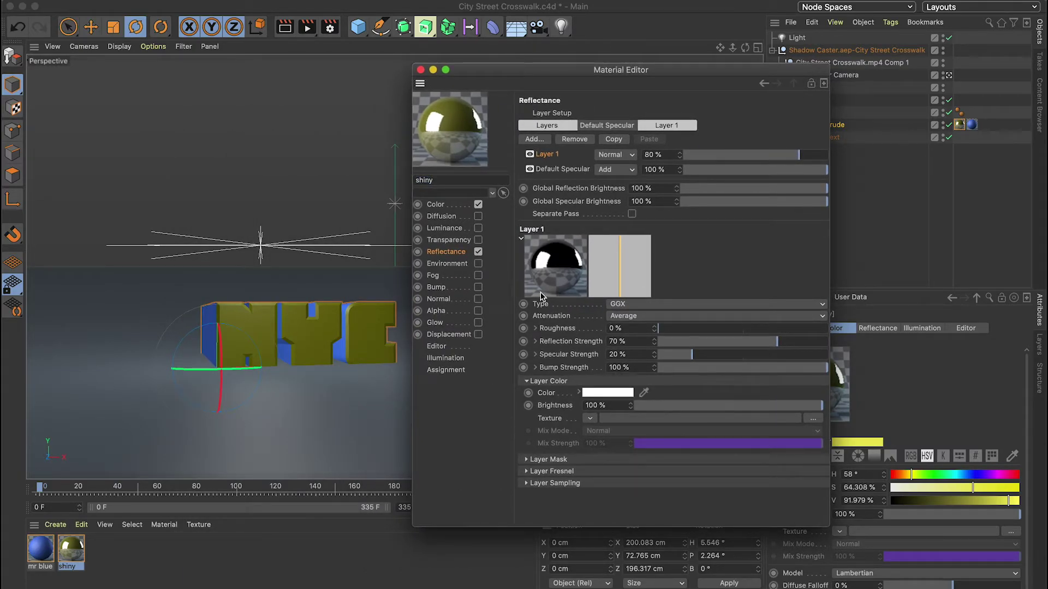
left_click(445, 204)
mouse_move(719, 162)
left_mouse_down()
mouse_move(719, 151)
mouse_move(722, 220)
mouse_move(720, 206)
left_mouse_up()
mouse_move(664, 155)
left_mouse_down()
mouse_move(662, 175)
mouse_move(597, 158)
mouse_move(588, 146)
mouse_move(659, 154)
mouse_move(650, 155)
mouse_move(686, 222)
mouse_move(585, 142)
left_mouse_up()
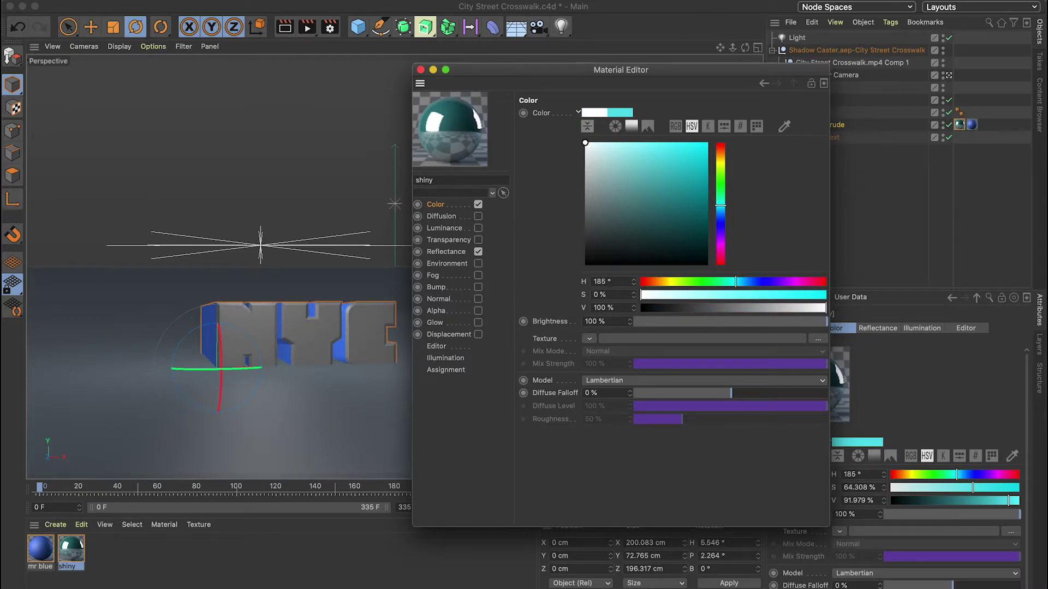
left_click(420, 69)
- Preview-render the view to check the text's materials and shadows, and save the scene
left_click(285, 27)
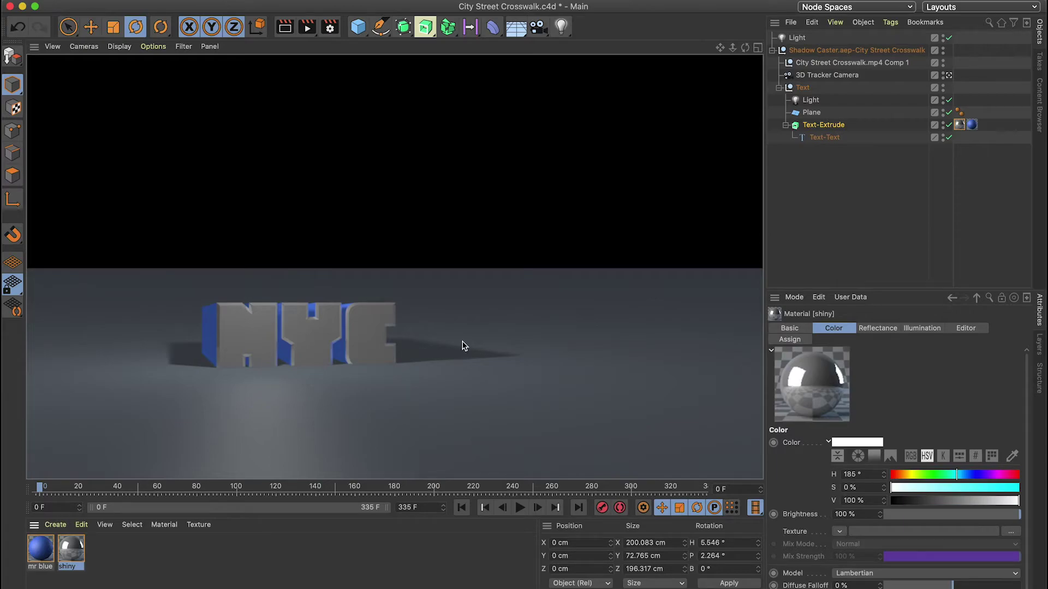
key("e")
left_click(235, 293)
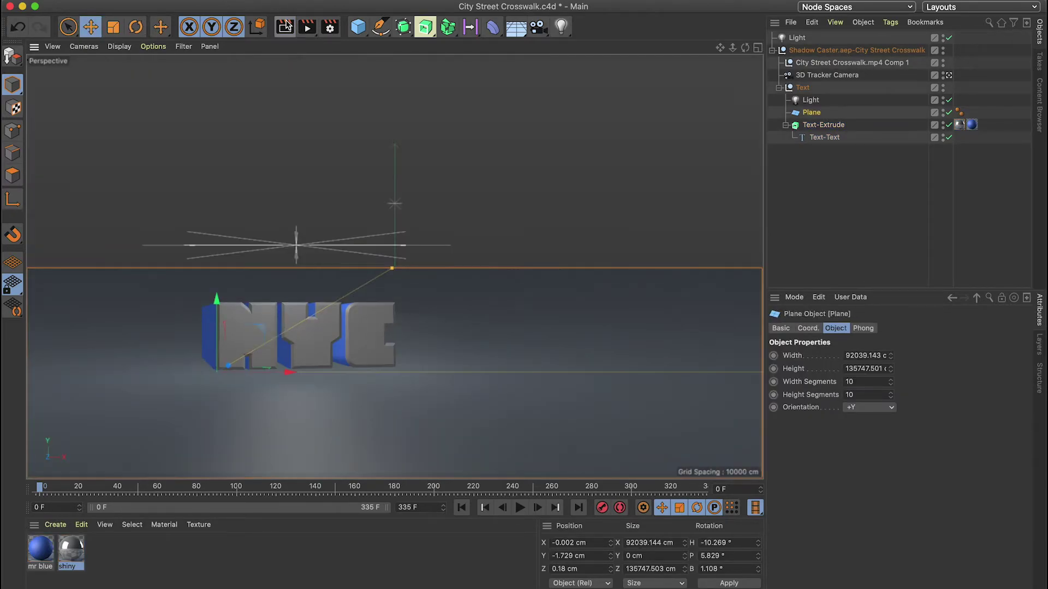
left_click(285, 24)
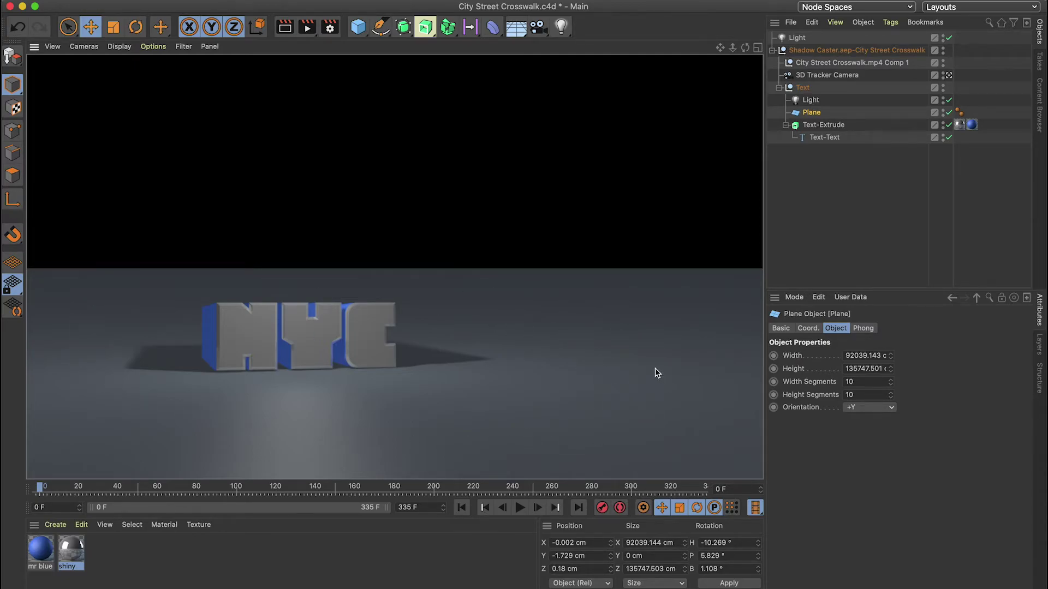
key("super+s")
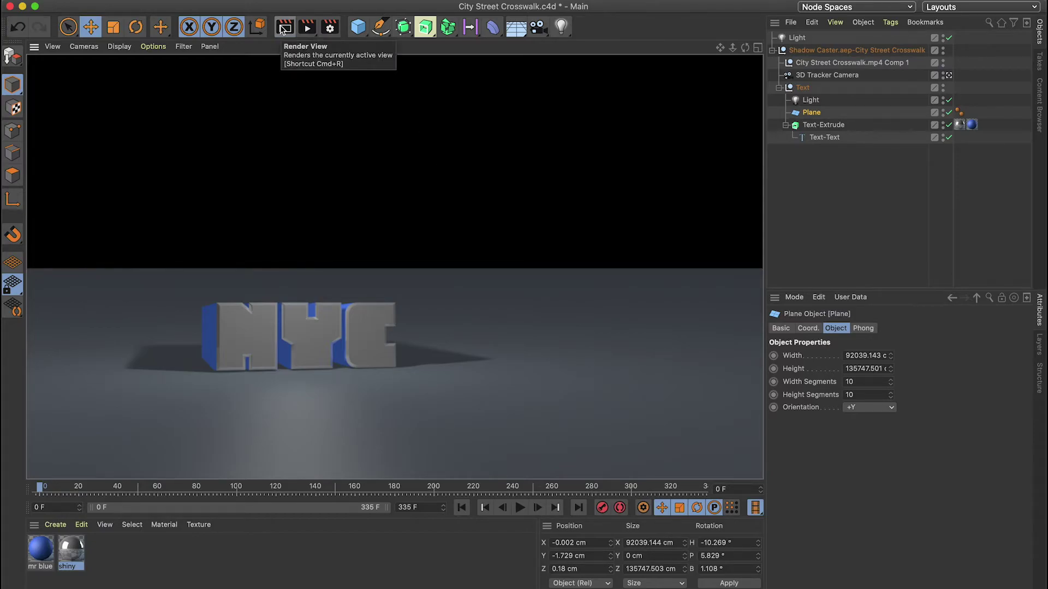
key("super+s")
left_click(630, 213)
- Switch to After Effects, add City Street Crosswalk.c4d as the top layer of the composition and hide the Text layer
key("super+Tab")
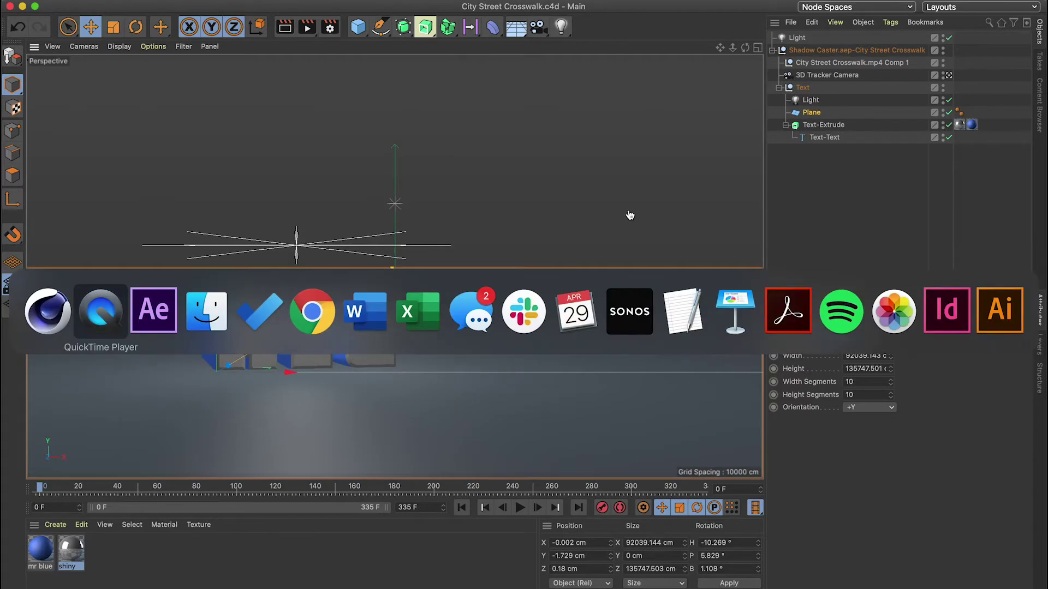
key("super+Tab")
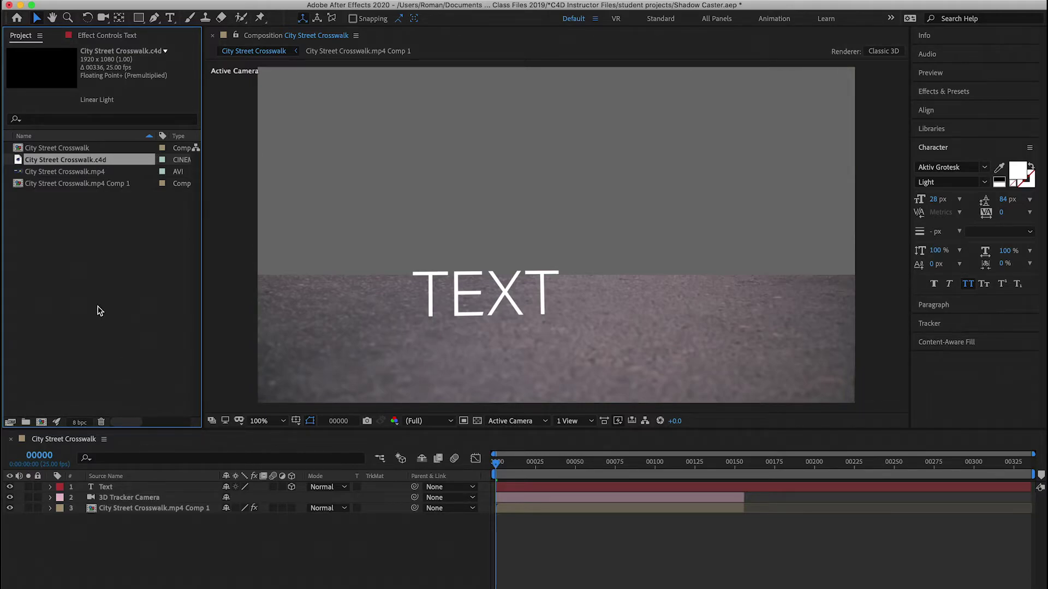
left_click_drag(50, 165, 102, 488)
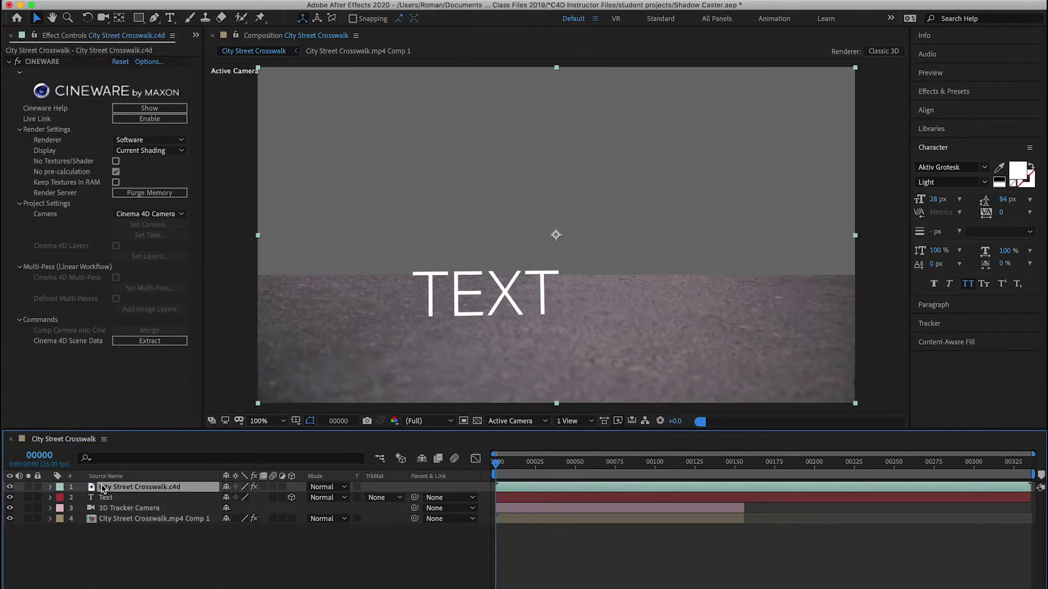
left_click(109, 498)
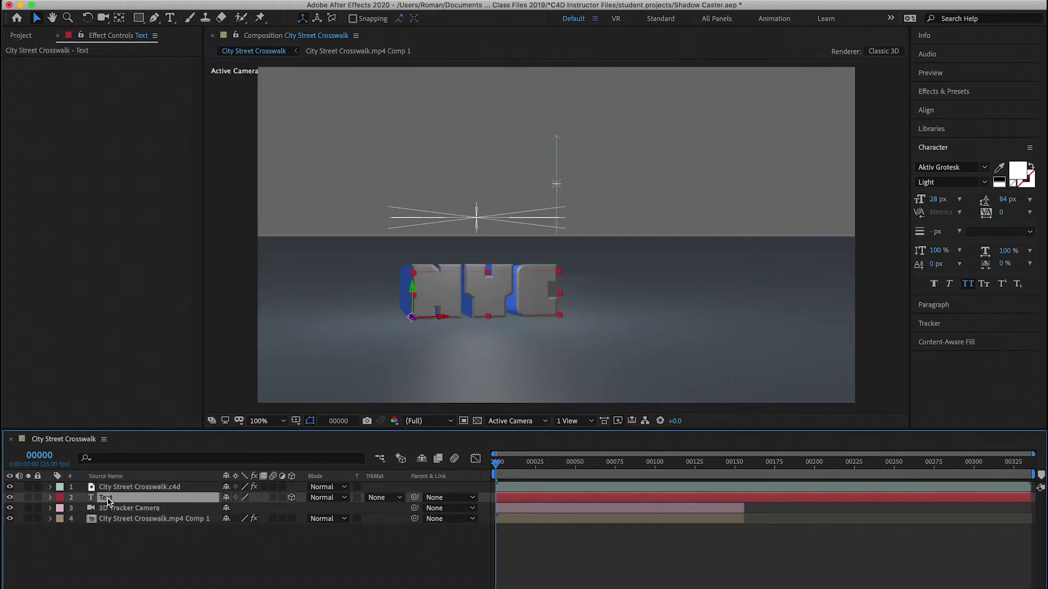
left_click(10, 498)
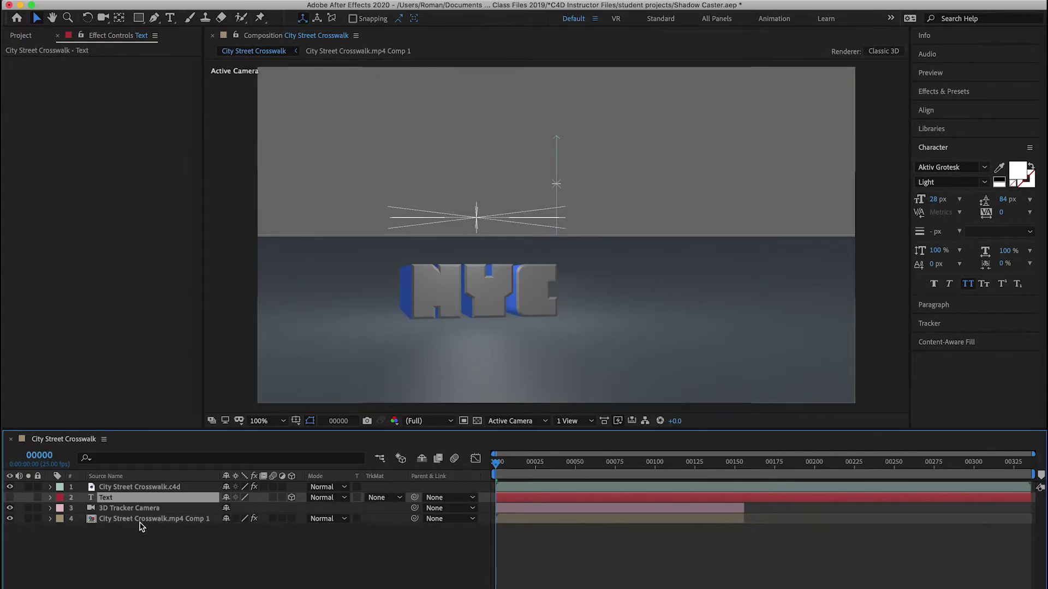
- Add the City Street Crosswalk.mp4 footage to the composition as the bottom layer
left_click(20, 36)
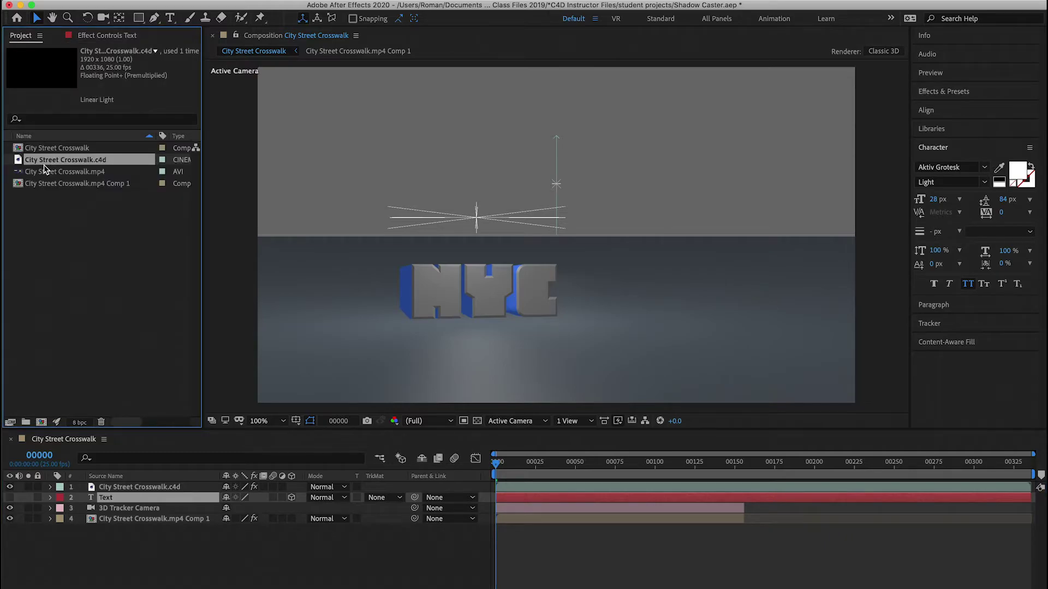
left_click_drag(61, 173, 119, 538)
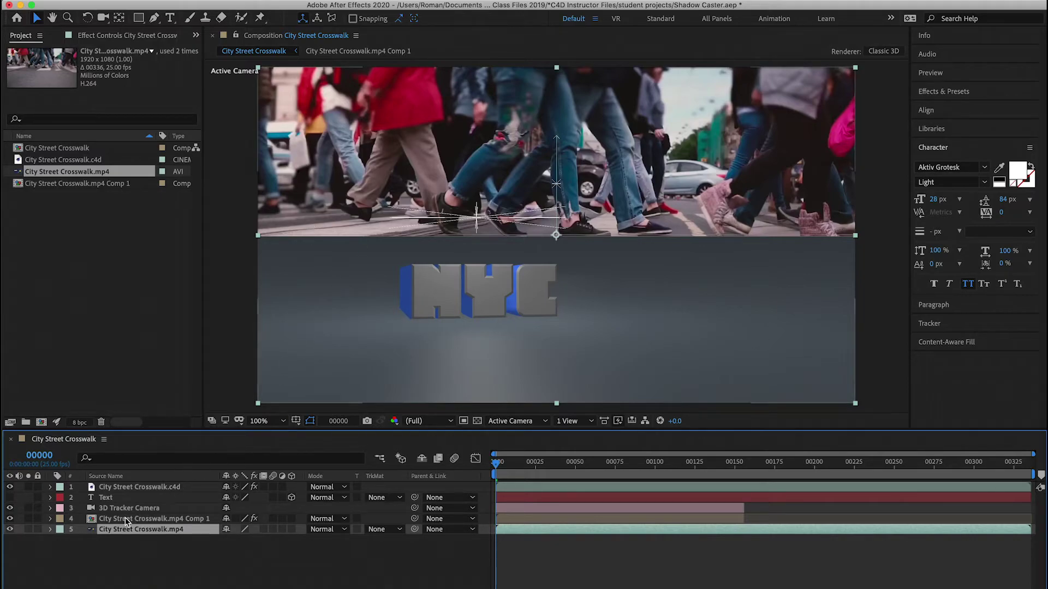
- Set the Cineware renderer of the City Street Crosswalk.c4d layer to Standard (Final)
left_click(125, 488)
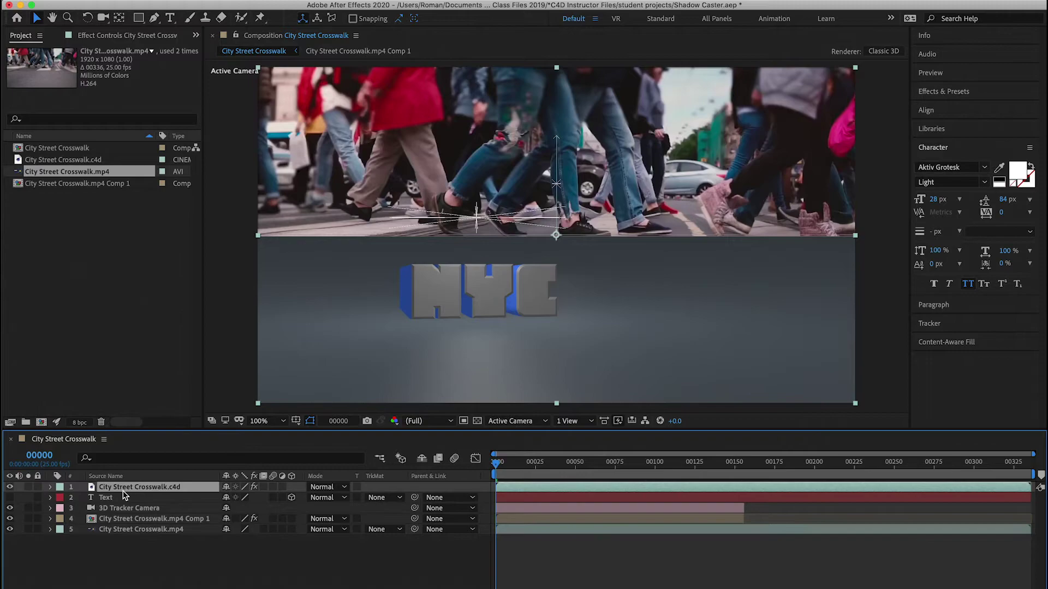
left_click(123, 37)
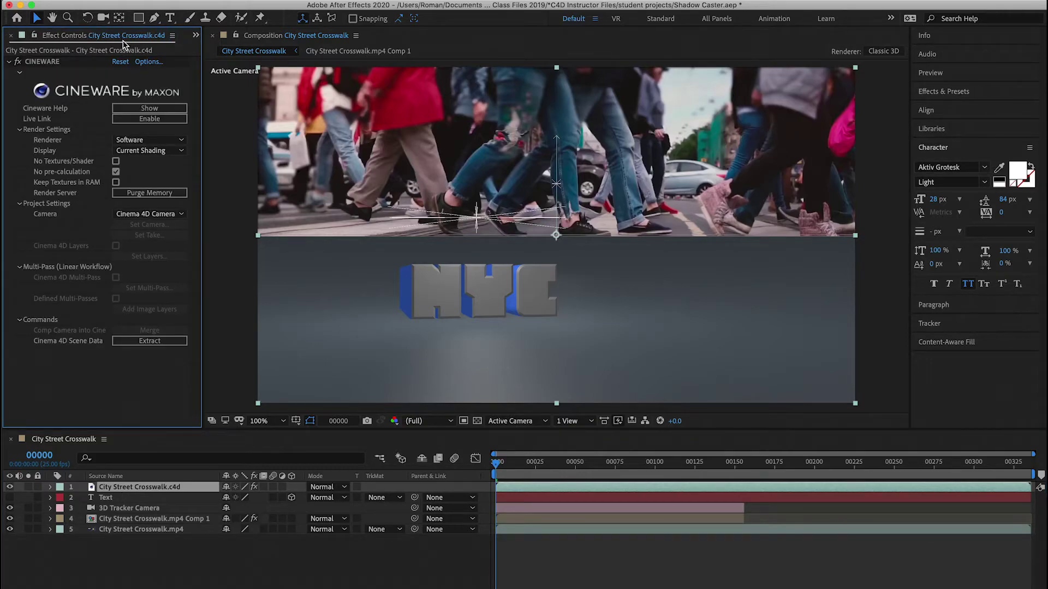
left_click(153, 140)
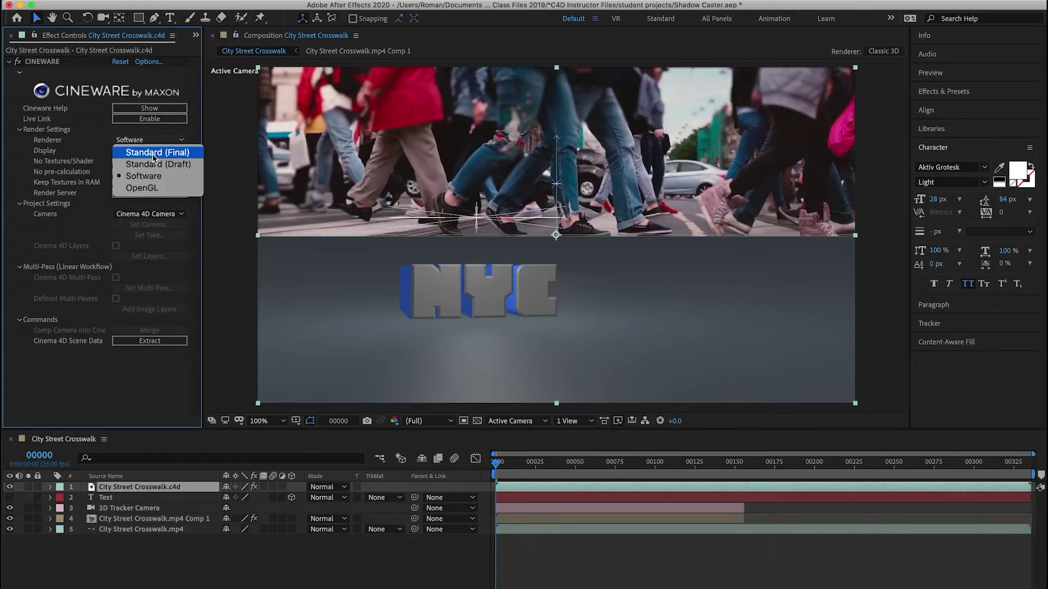
left_click(153, 153)
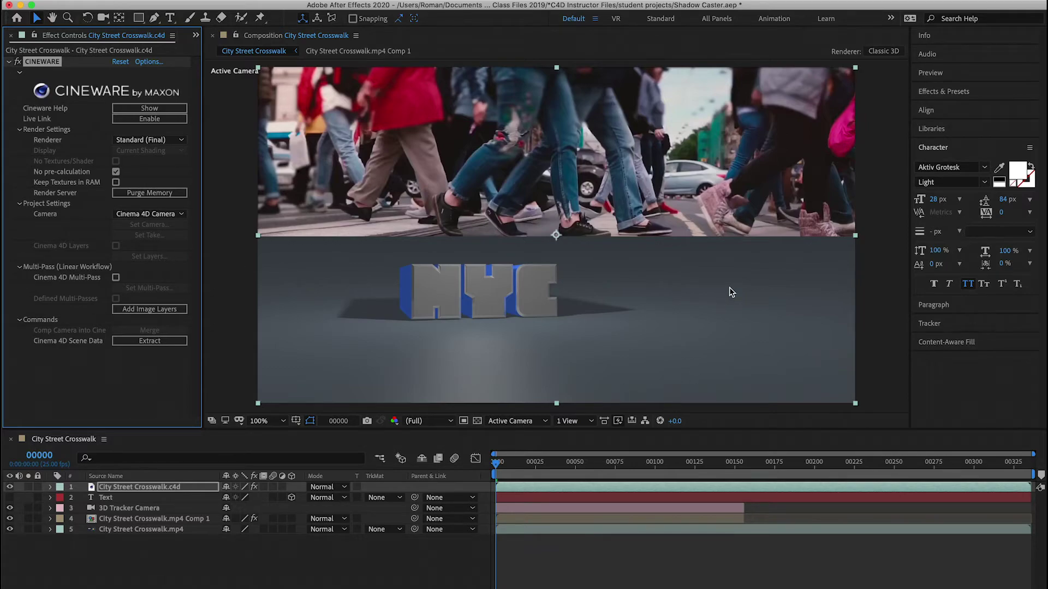
- Switch to Cinema 4D, add a Compositing tag to Text-Extrude and enable object buffer 1 on it
key("super+Tab")
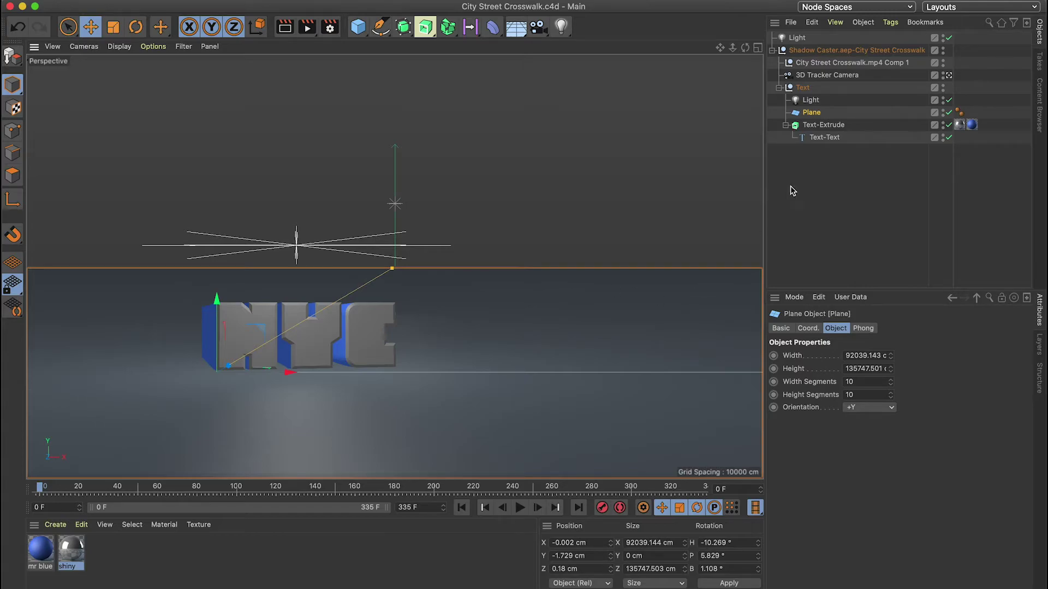
left_click(830, 126)
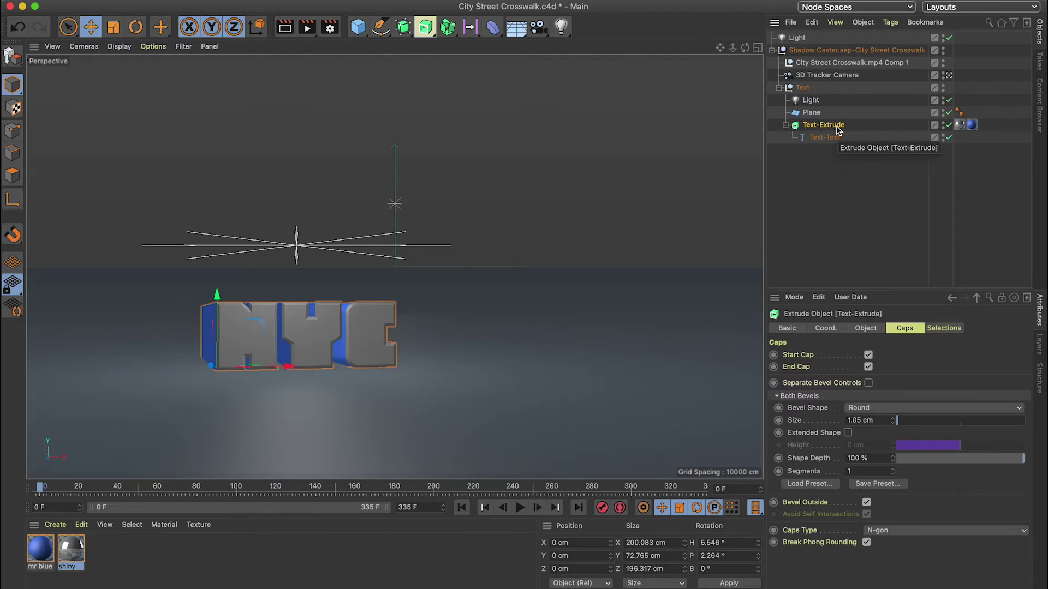
left_click(897, 24)
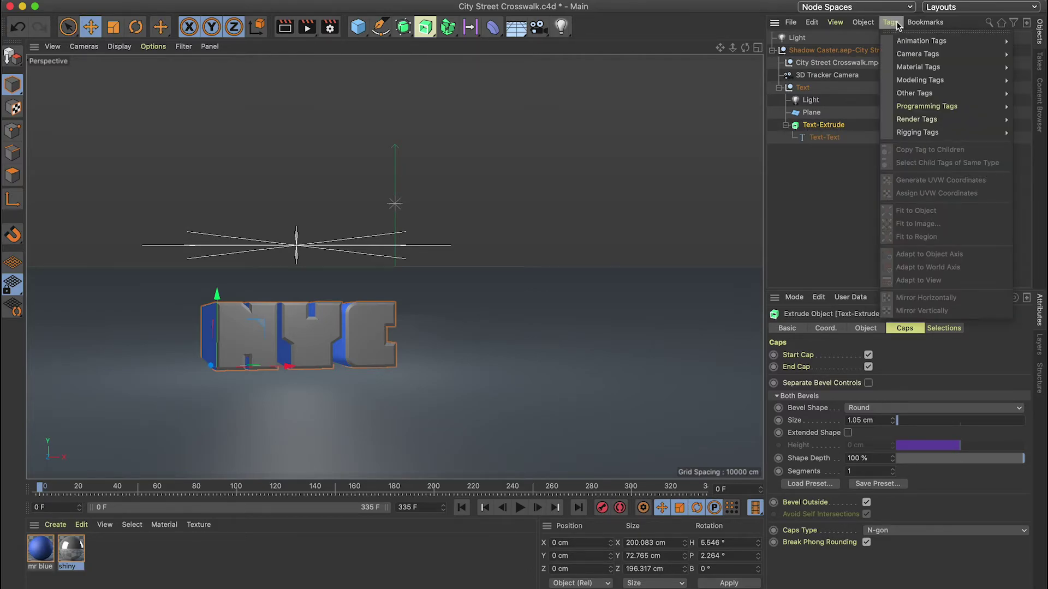
mouse_move(921, 123)
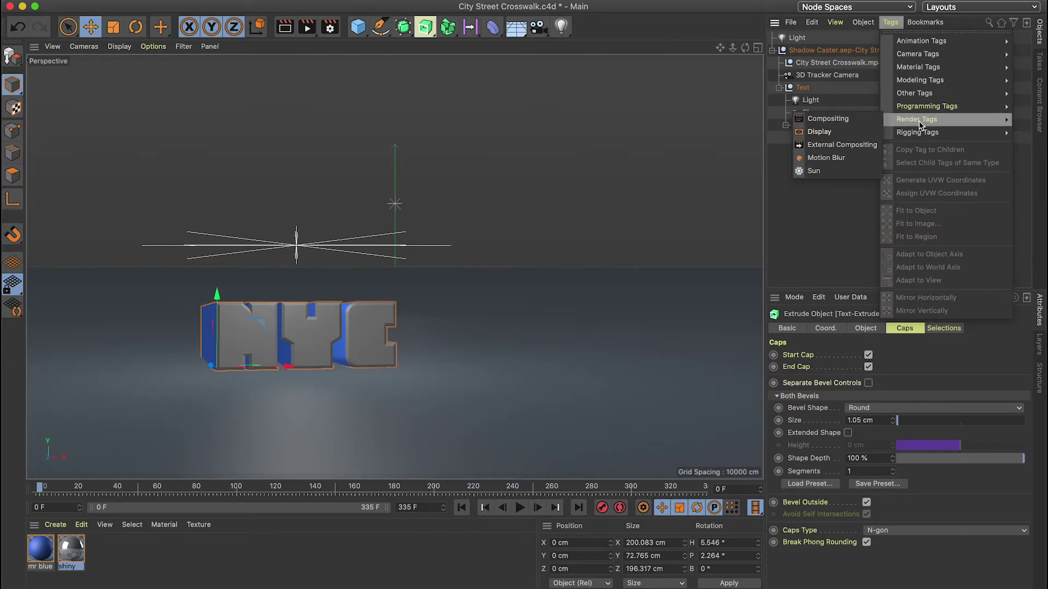
left_click(855, 124)
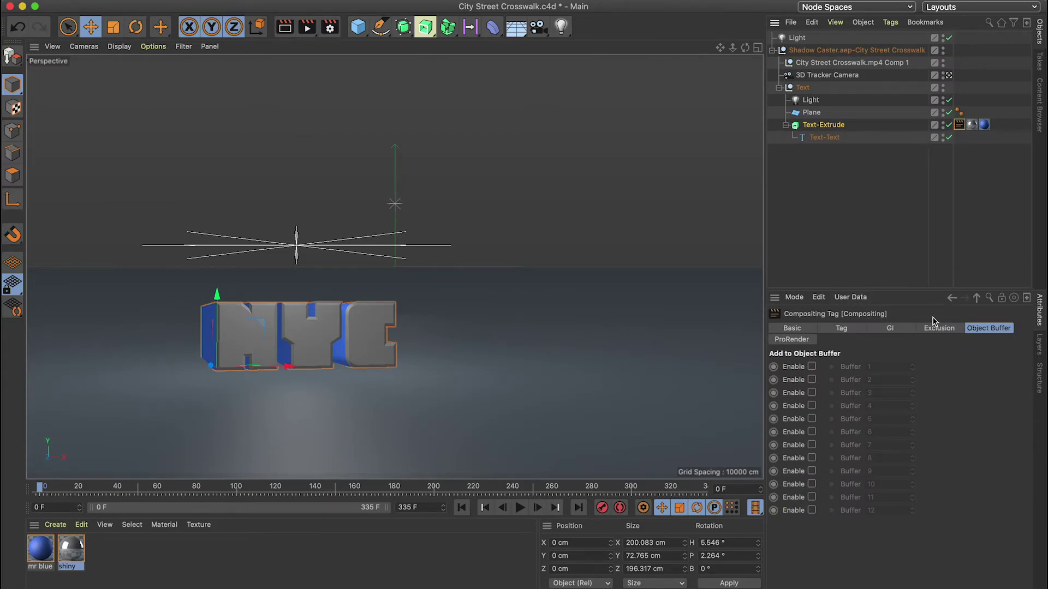
left_click(811, 367)
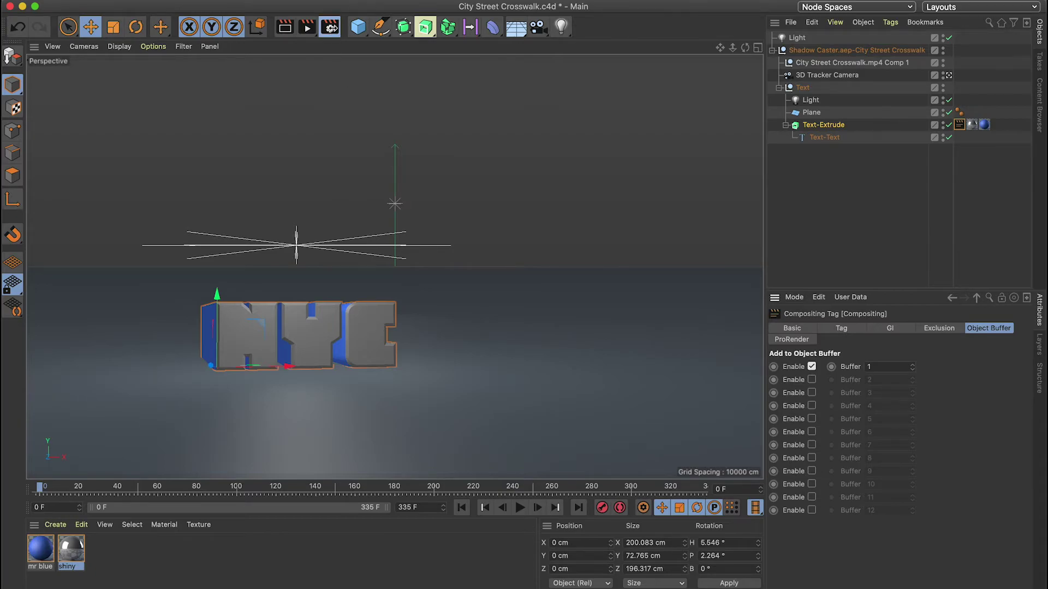
- Add an Object Buffer pass with group ID 1 and a Shadow pass to the multi-pass render settings
left_click(330, 27)
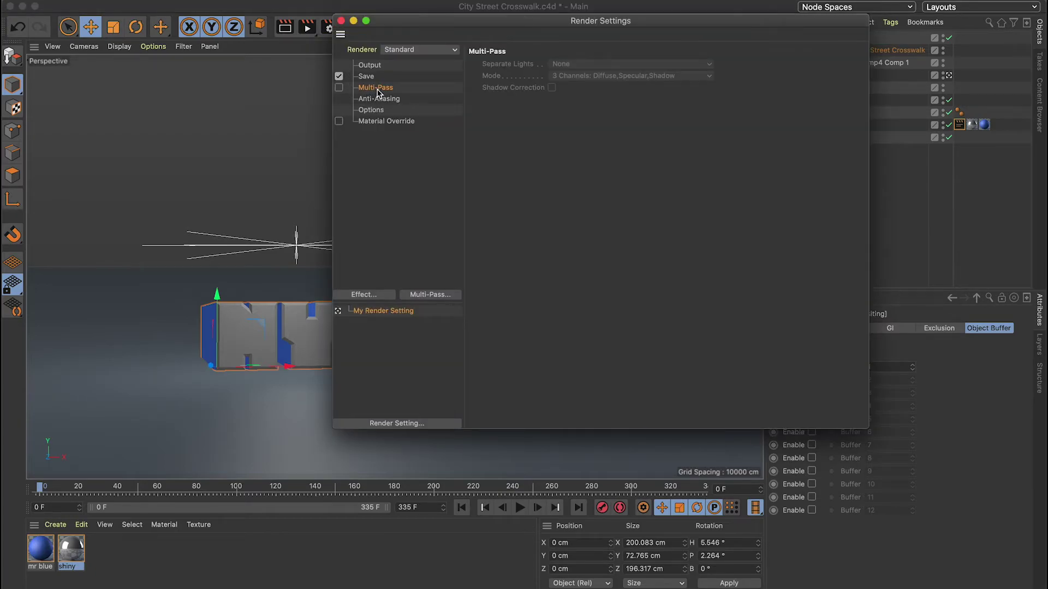
left_click(434, 296)
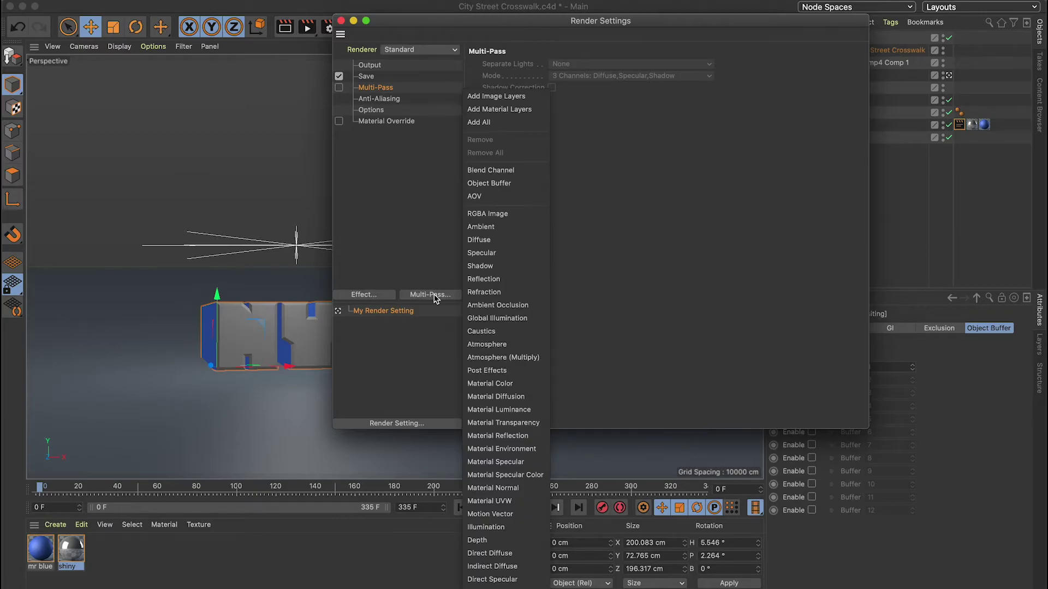
left_click(508, 184)
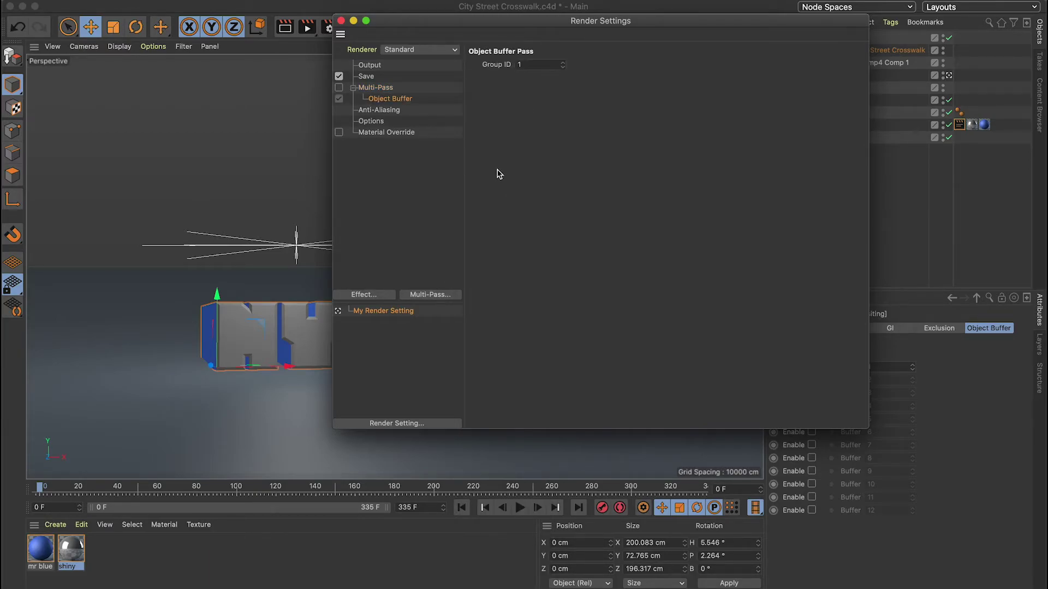
left_click(434, 295)
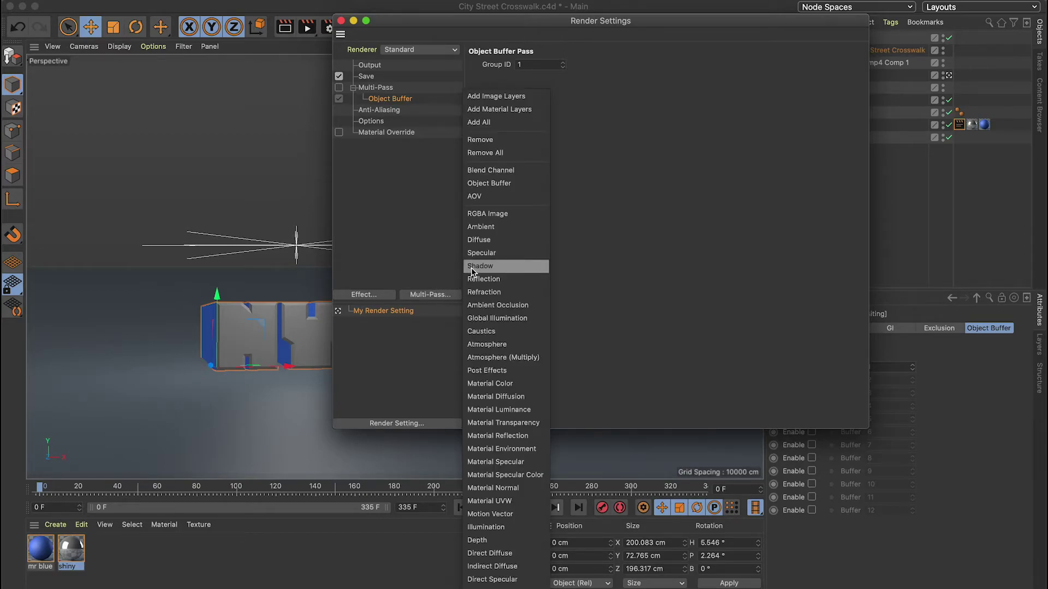
left_click(471, 266)
left_click(433, 294)
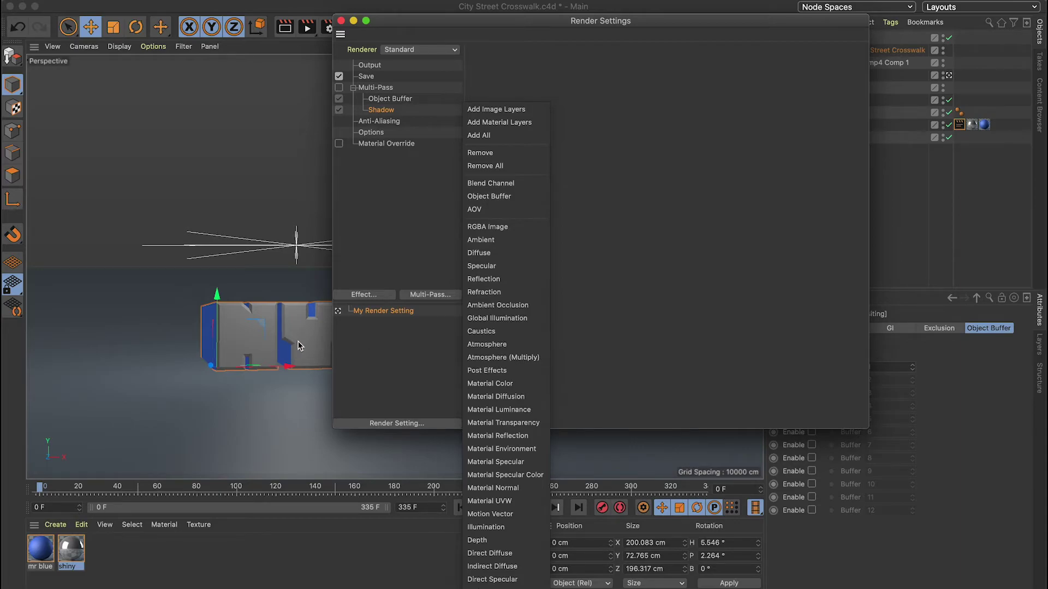
left_click(382, 255)
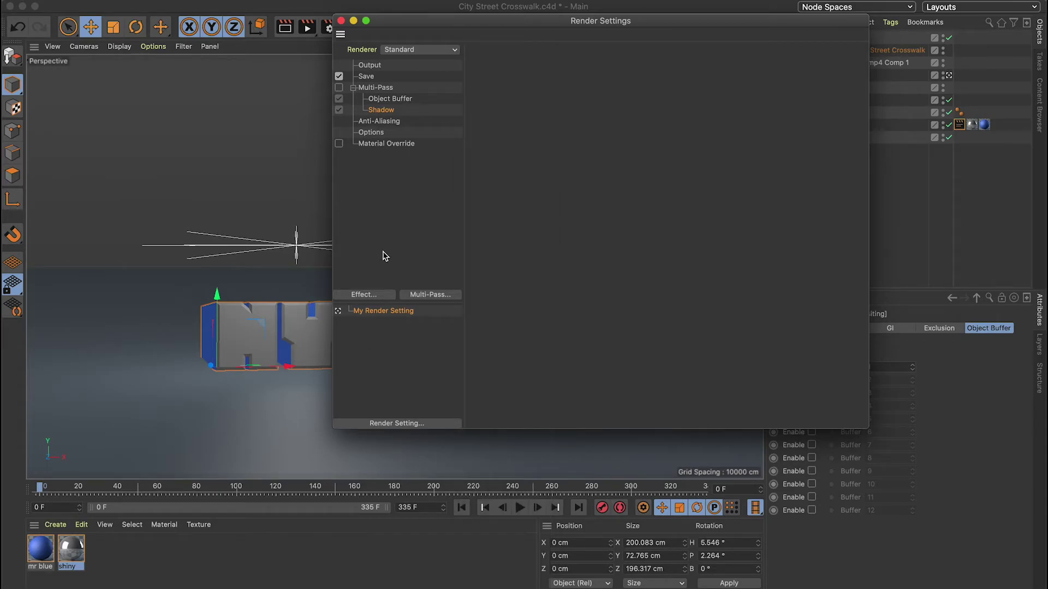
left_click(341, 20)
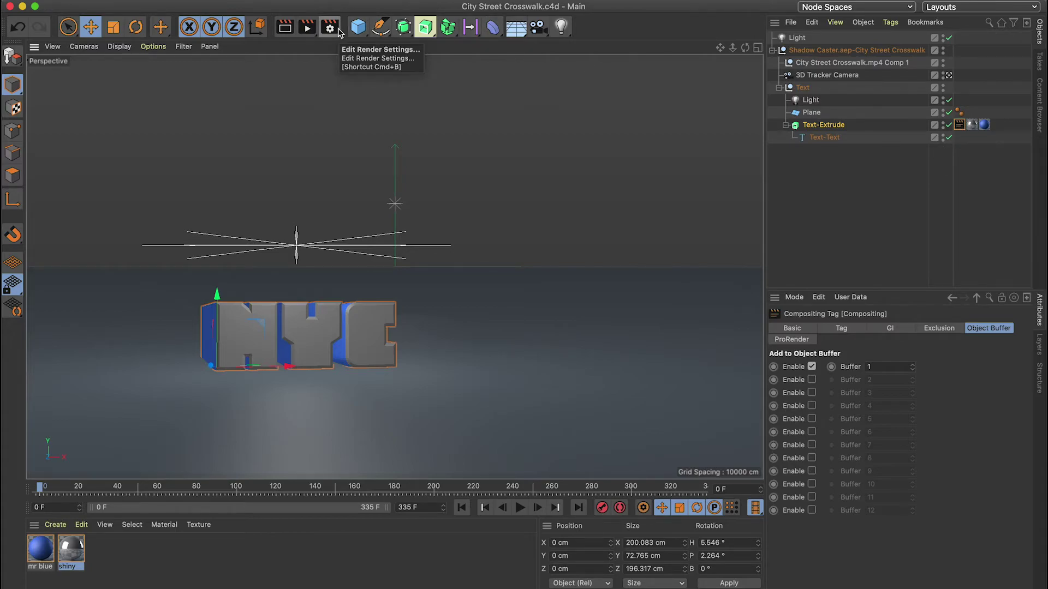
- Switch to After Effects and enable Cinema 4D Multi-Pass for the City Street Crosswalk.c4d layer
key("super+Tab")
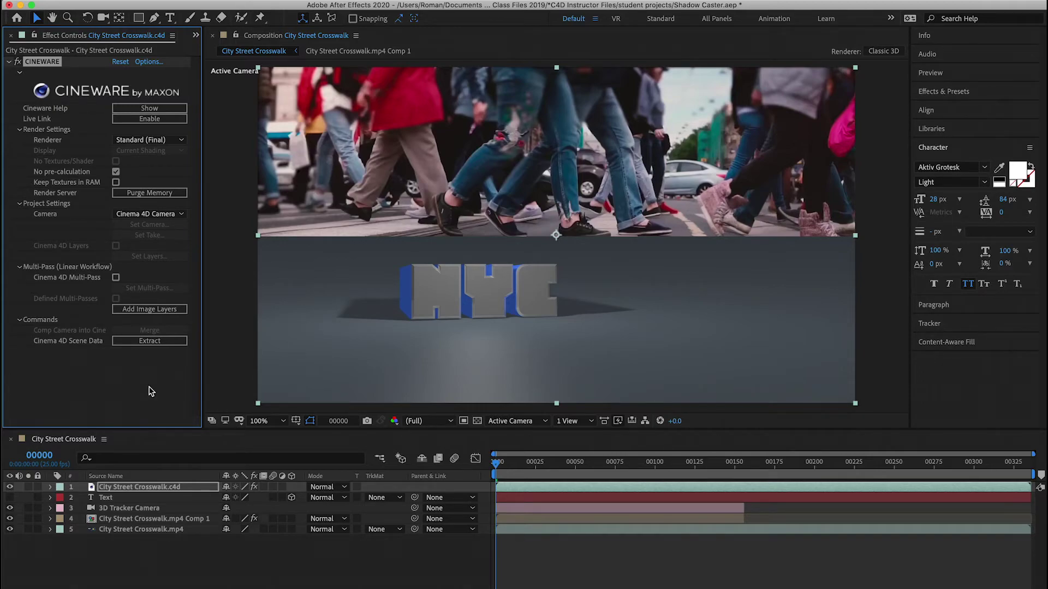
left_click(116, 278)
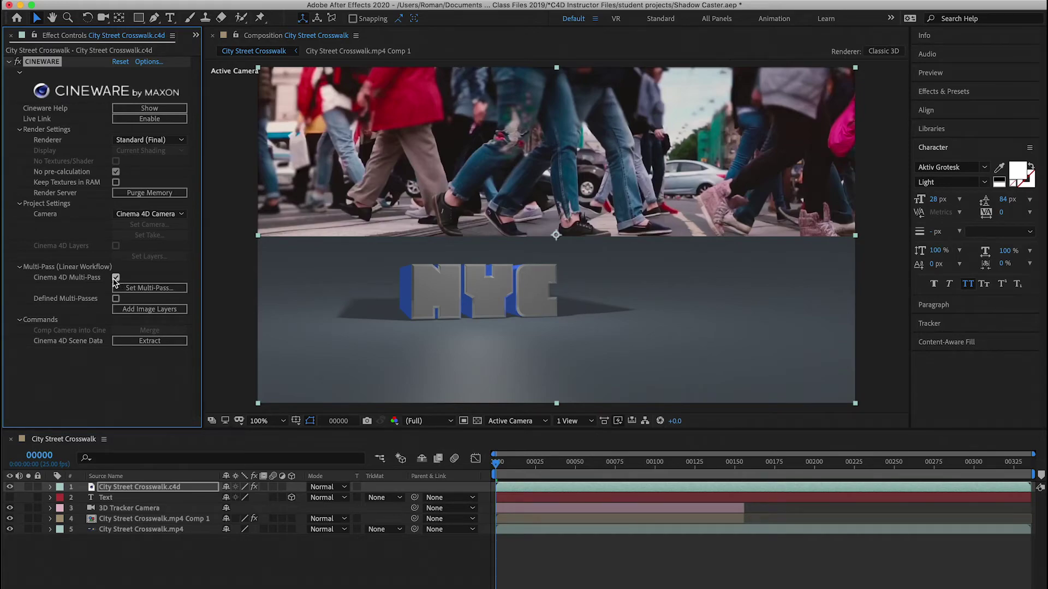
left_click(116, 490)
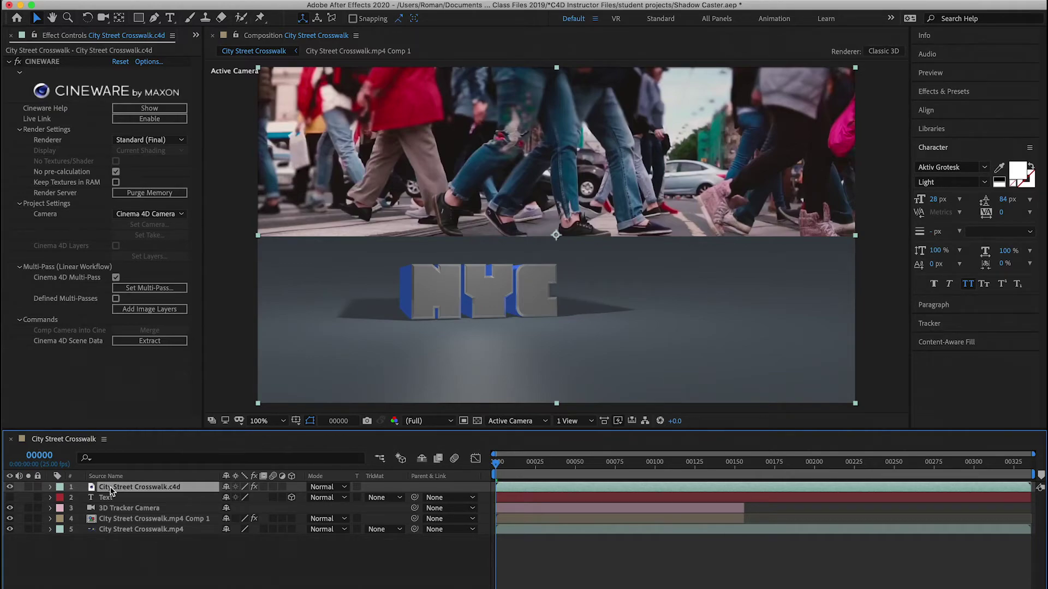
- Duplicate the City Street Crosswalk.c4d layer three times and rename the topmost copy as shadow
key("ctrl+d")
key("ctrl+d")
key("ctrl+d")
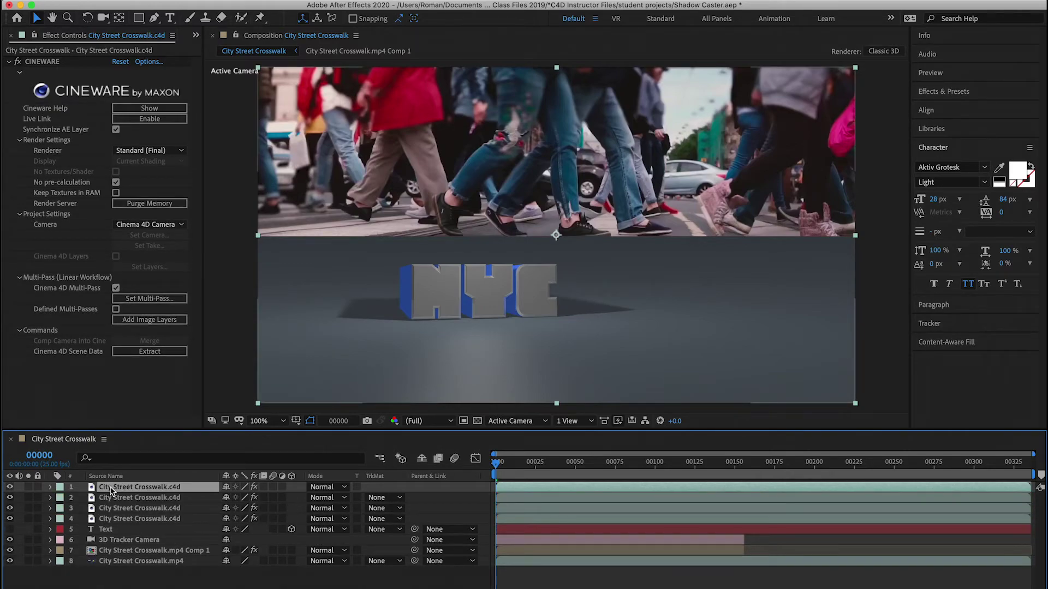
key("Return")
type("s")
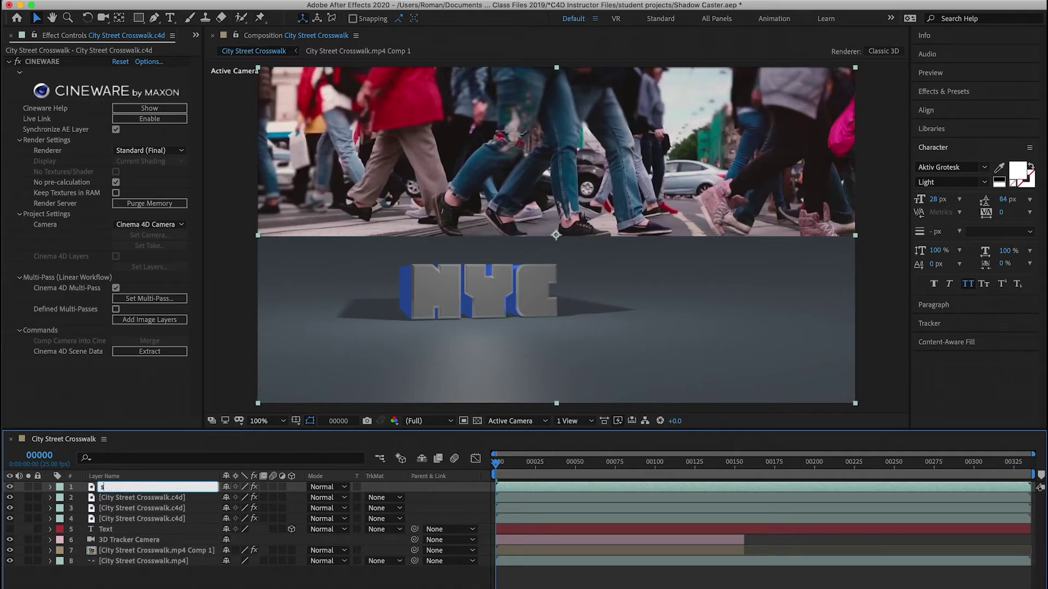
type("hadow")
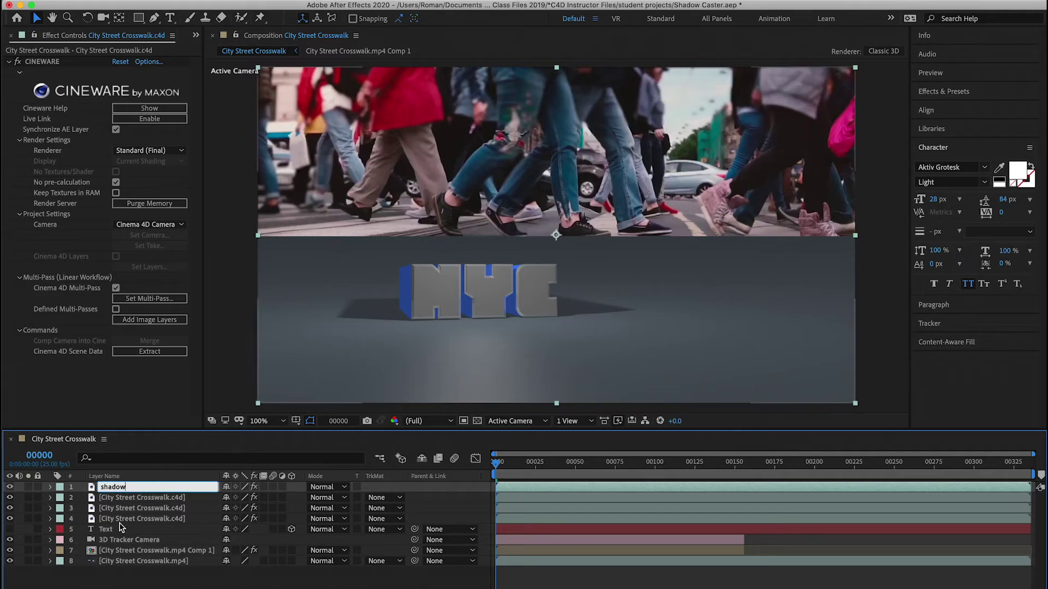
- Rename the third City Street Crosswalk.c4d layer in the stack as object buffer
left_click(131, 508)
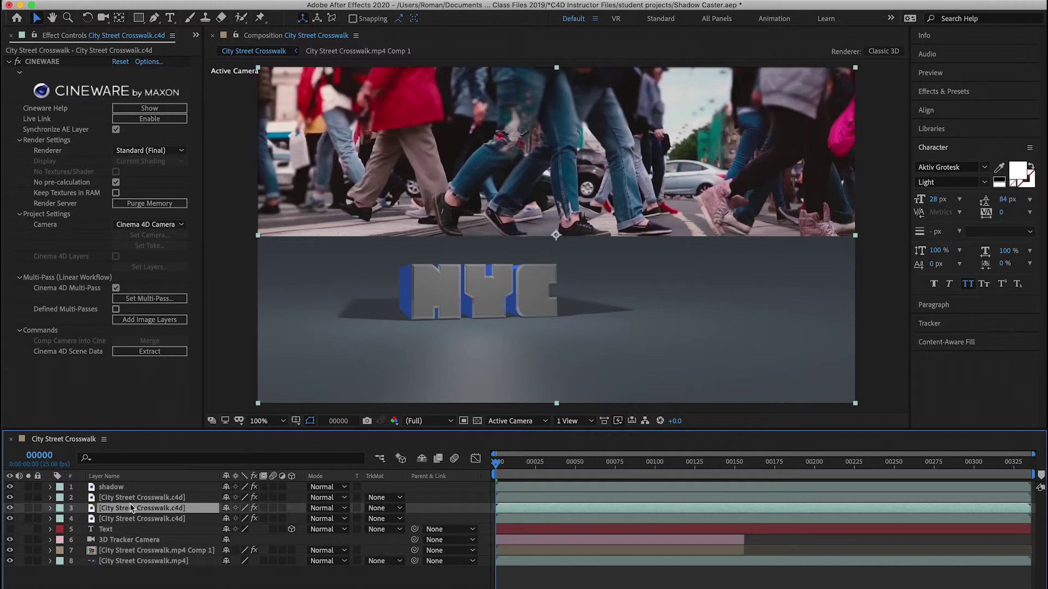
key("Return")
type("object buffer")
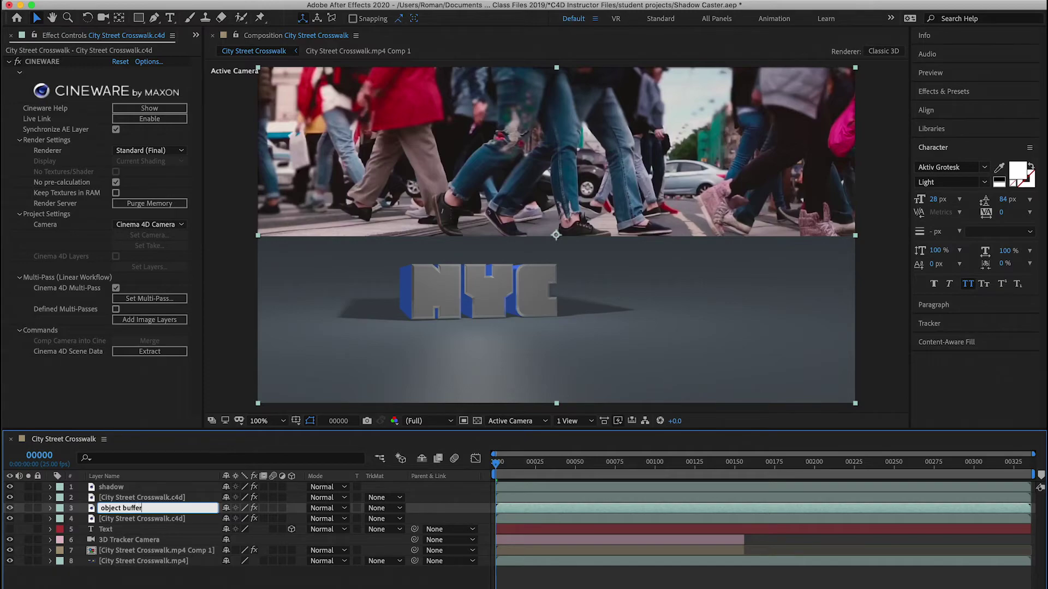
key("Return")
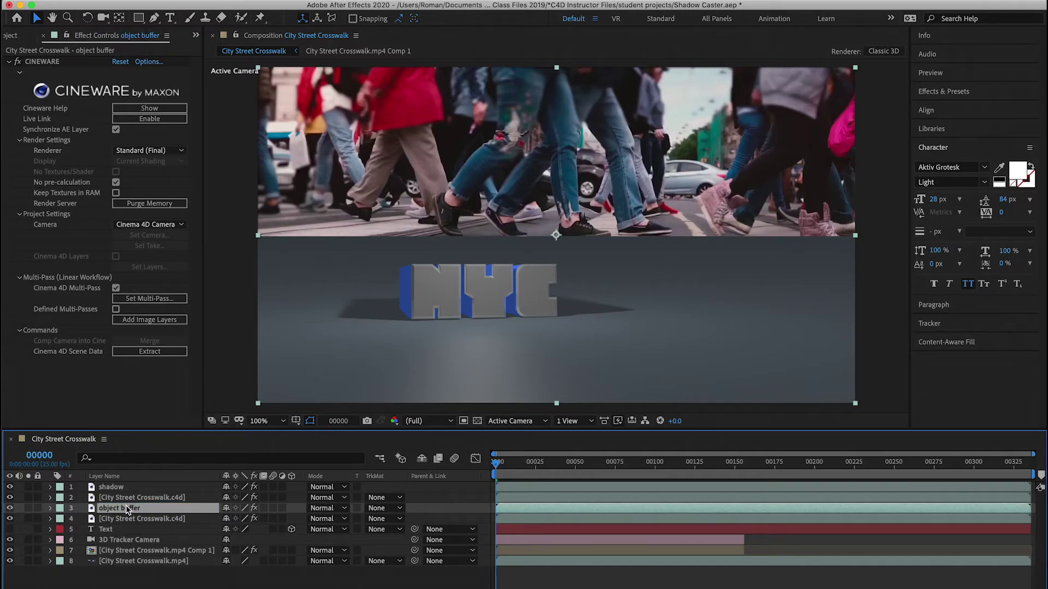
- Set the Cineware multi-pass of the shadow layer to Shadow
left_click(117, 487)
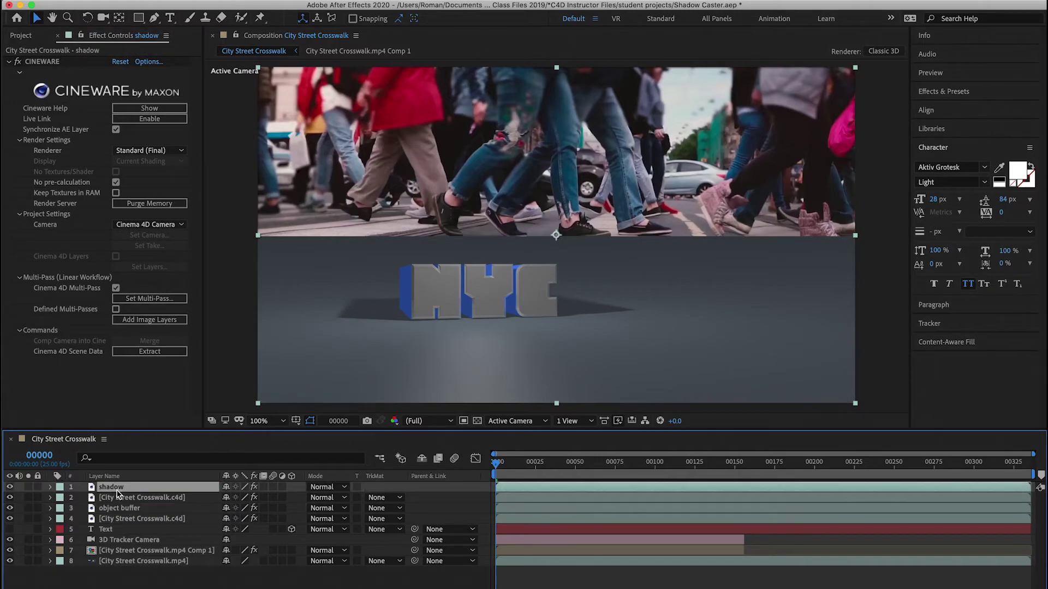
left_click(137, 300)
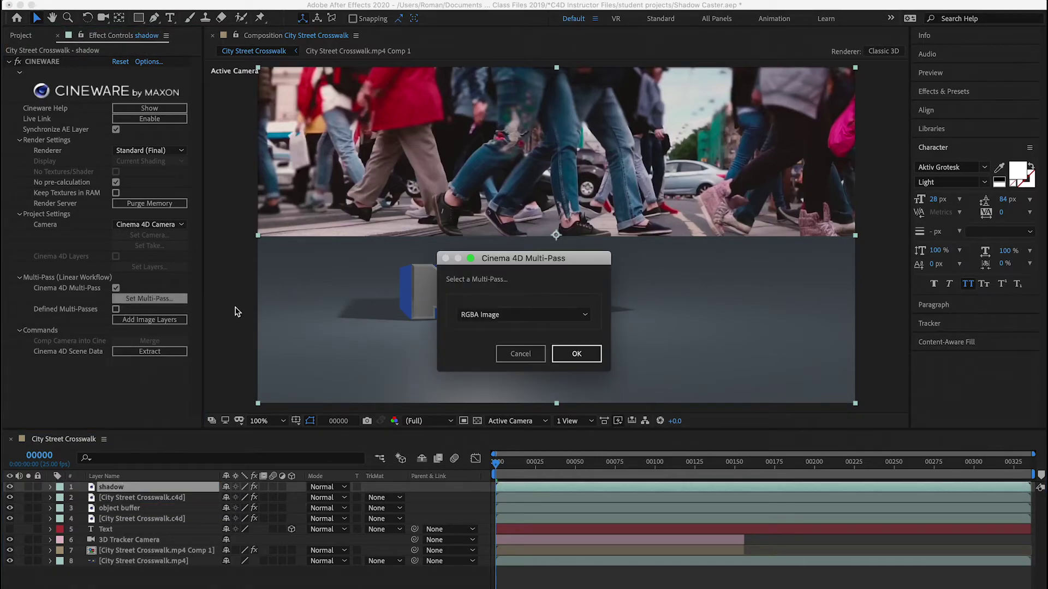
left_click(483, 315)
left_click(486, 344)
left_click(570, 354)
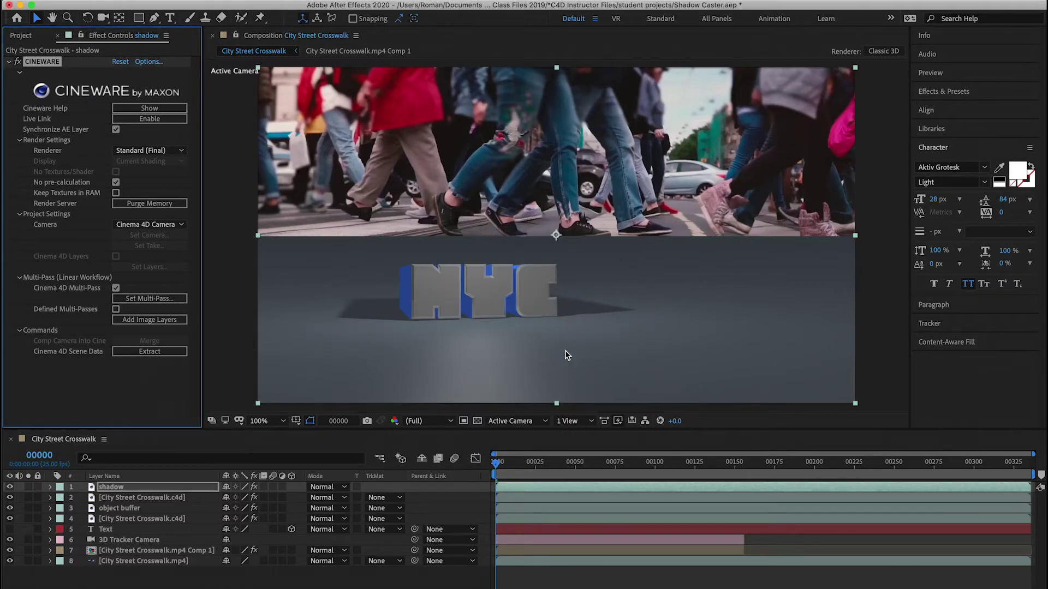
- Set the track matte of the City Street Crosswalk.c4d layer directly below shadow to Luma Inverted Matte "shadow"
left_click(140, 508)
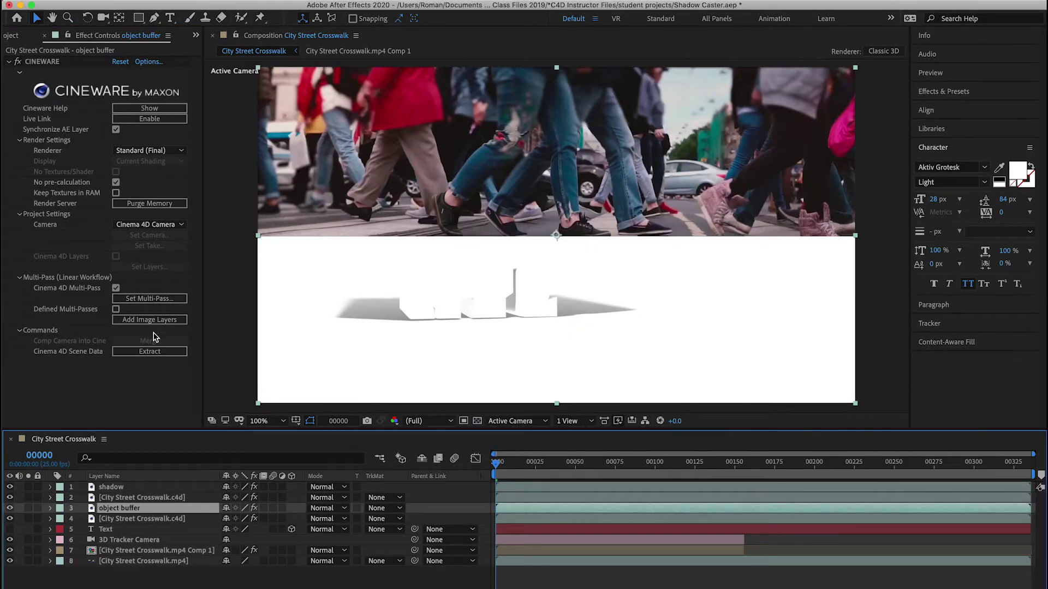
left_click(124, 487)
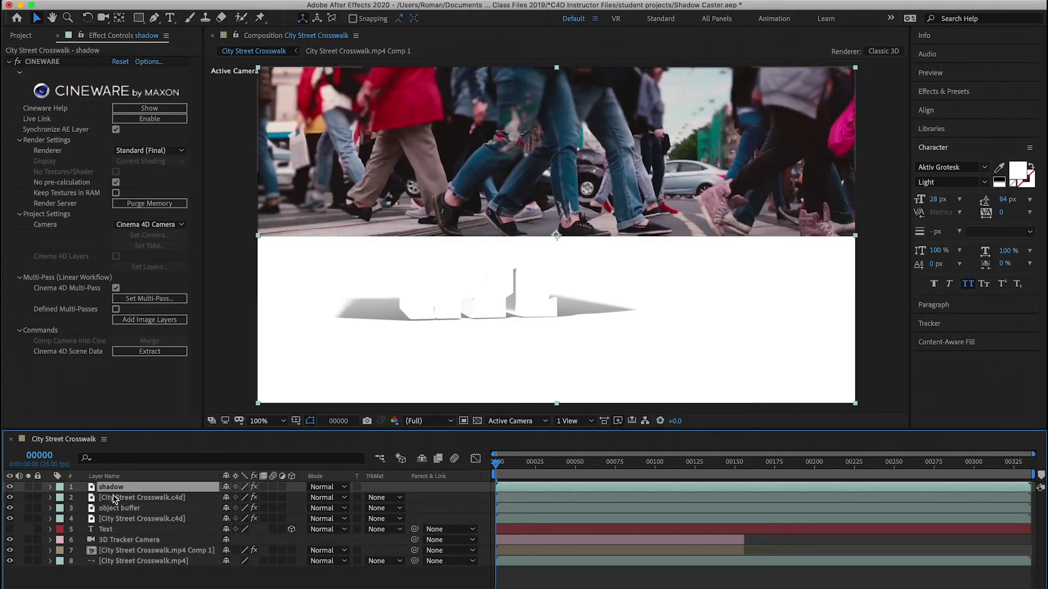
left_click(115, 498)
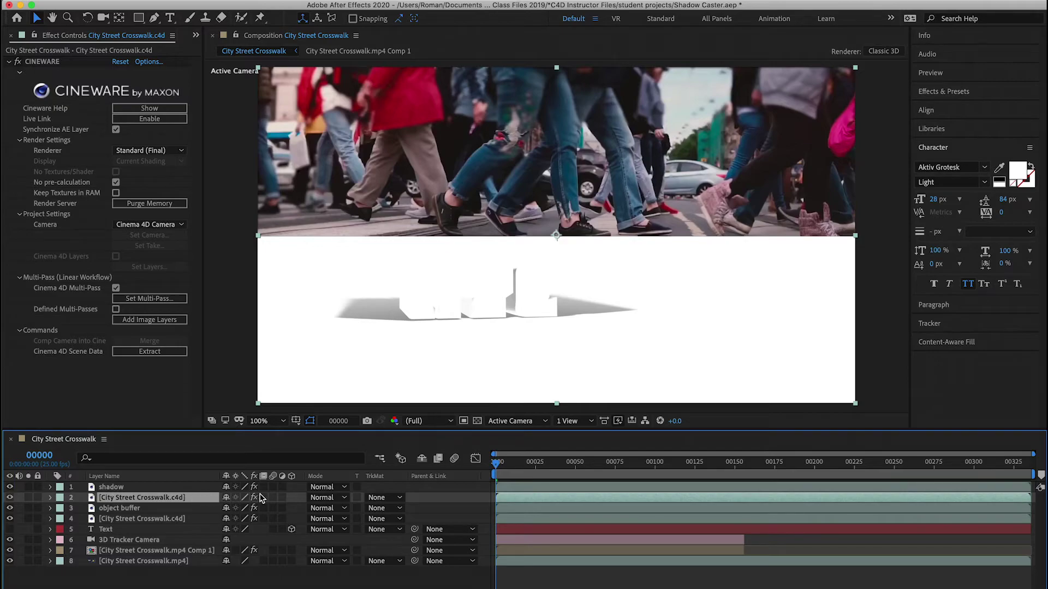
left_click(400, 498)
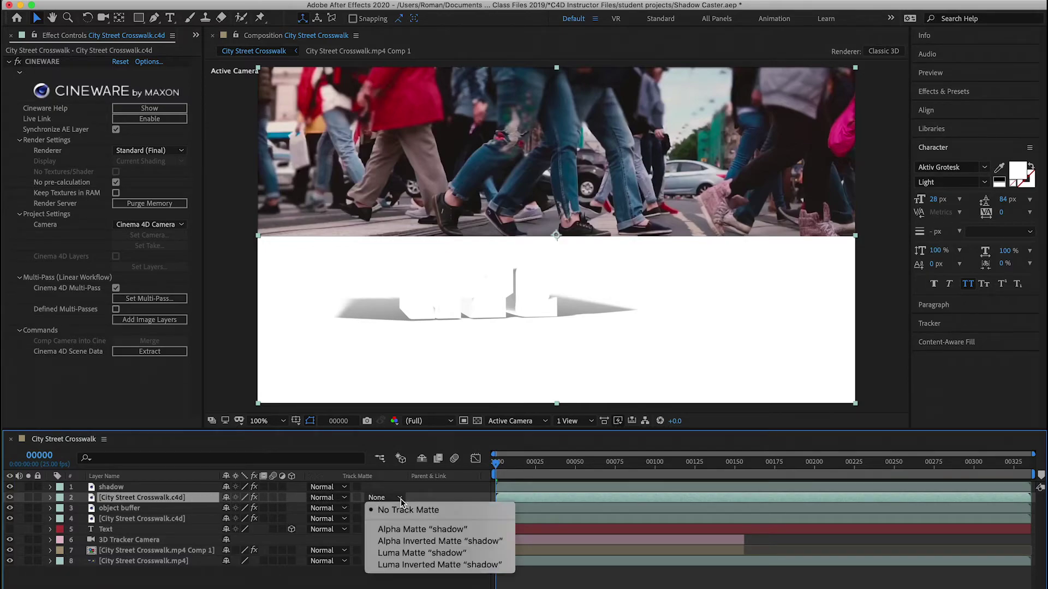
left_click(403, 566)
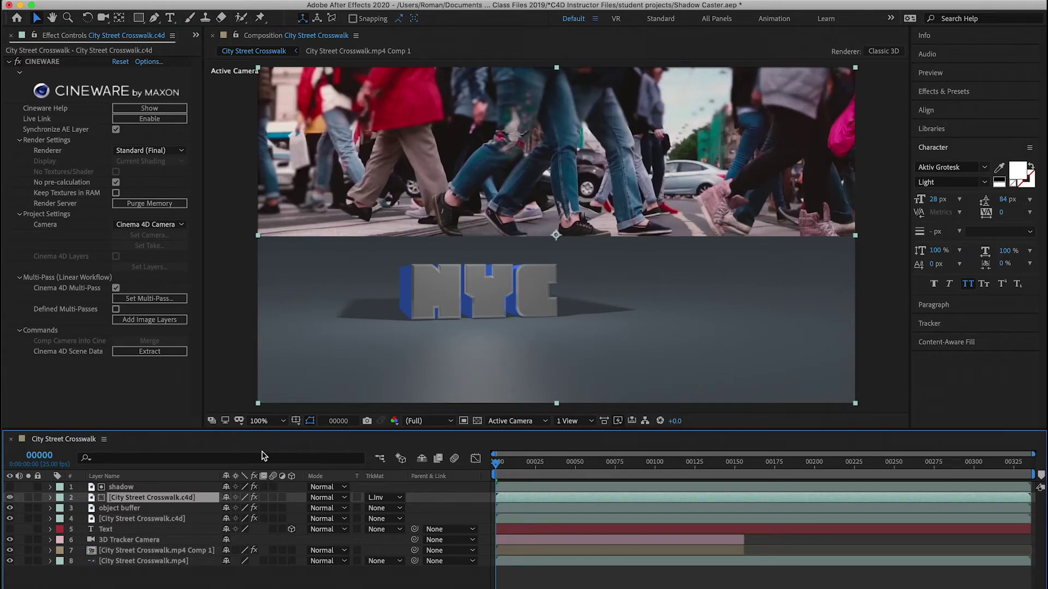
- Set the Cineware multi-pass of the object buffer layer to Object Buffer
left_click(132, 510)
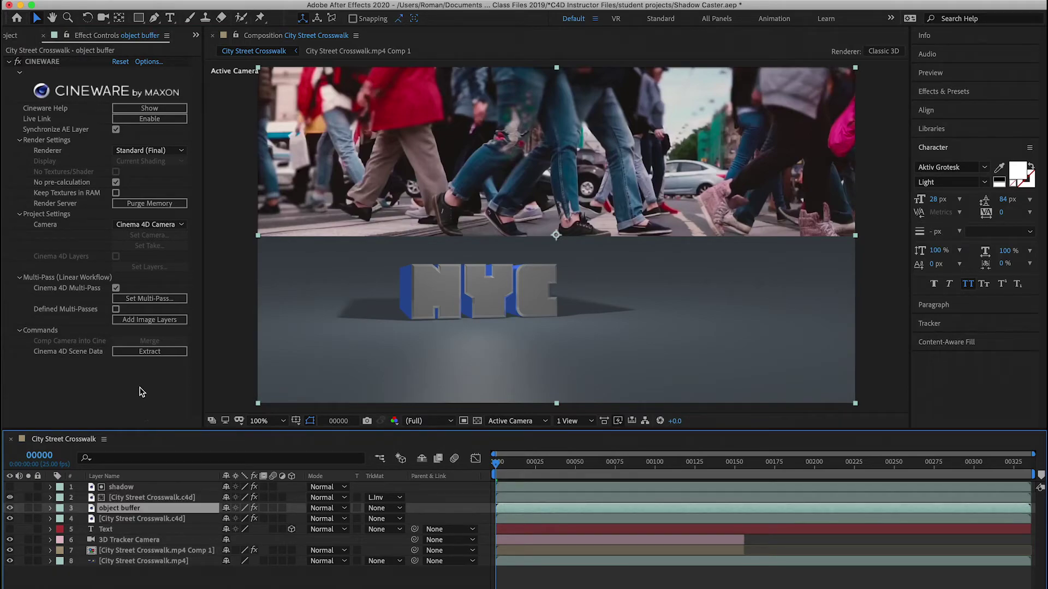
left_click(144, 300)
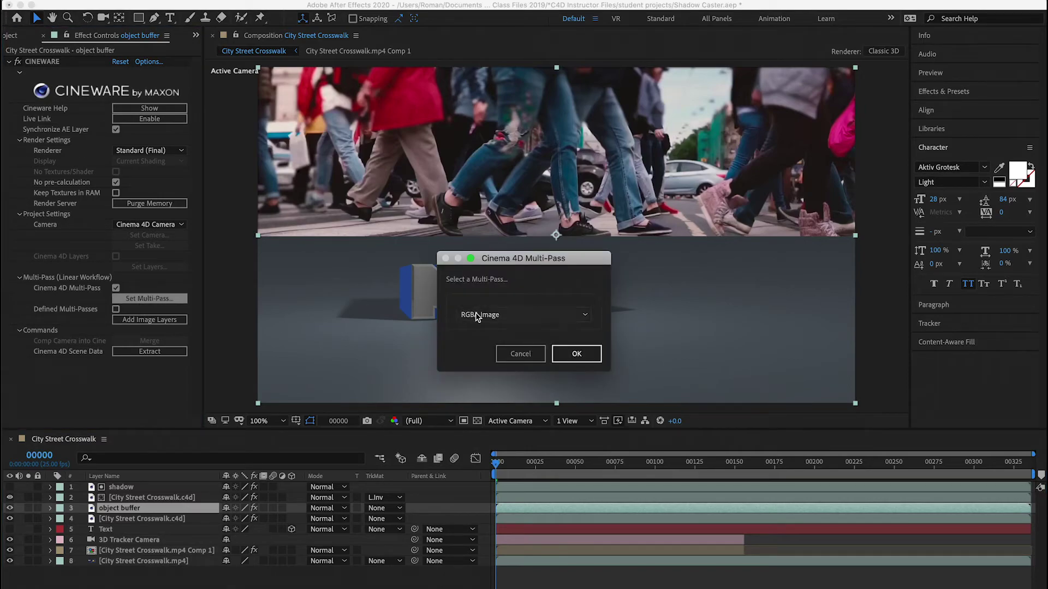
left_click(508, 319)
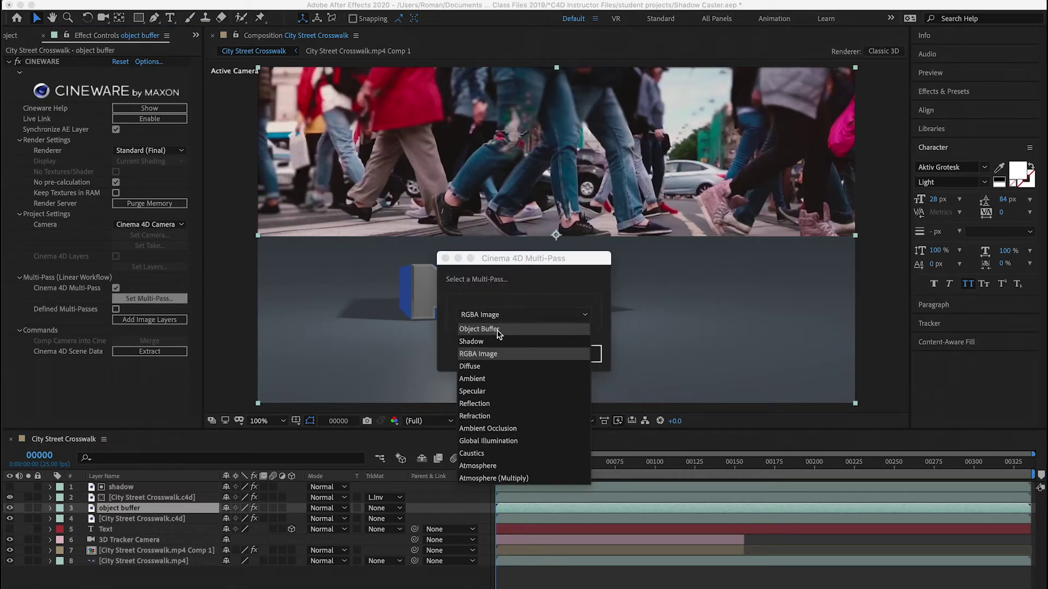
left_click(498, 329)
left_click(574, 354)
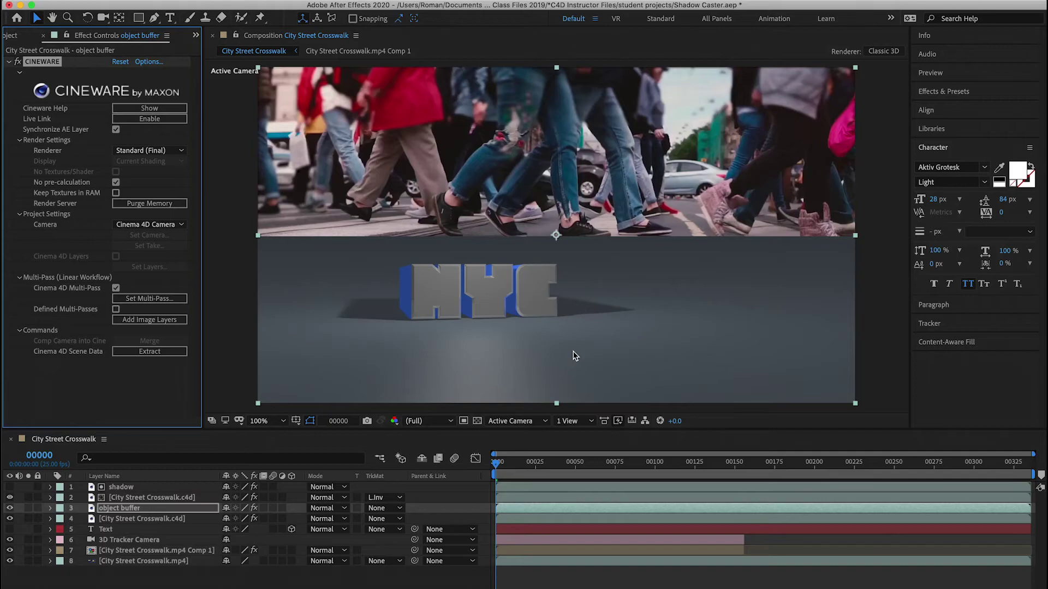
- Set the track matte of the City Street Crosswalk.c4d layer below object buffer to Luma Matte "object buffer"
left_click(152, 519)
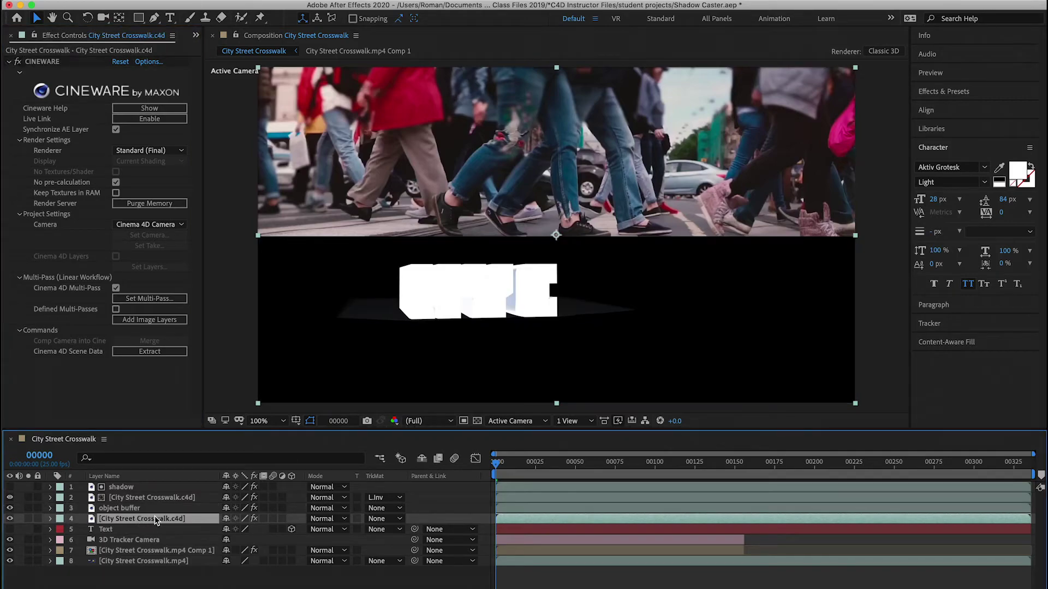
left_click(400, 529)
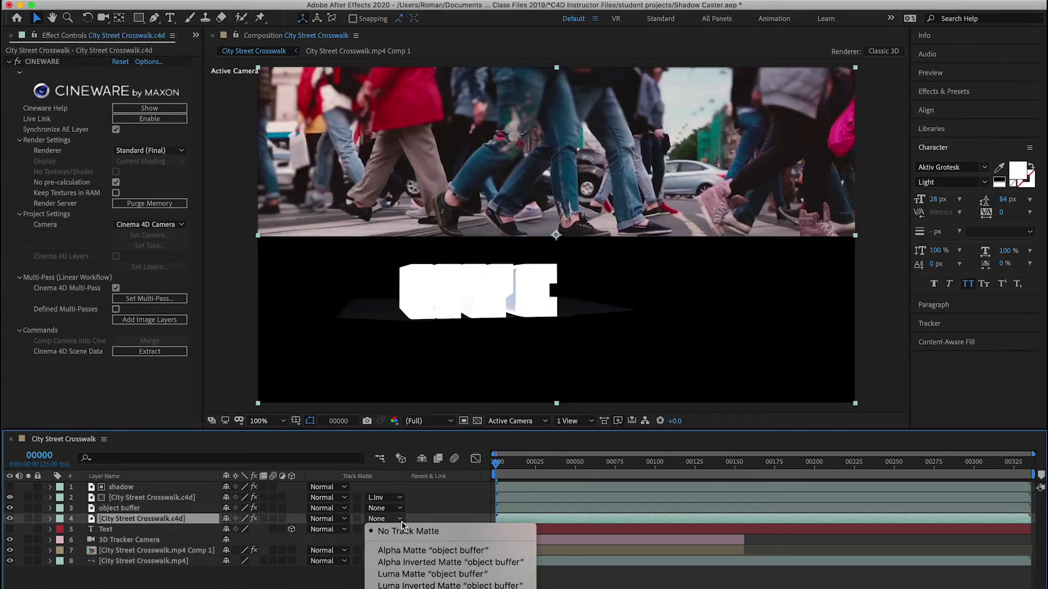
left_click(404, 574)
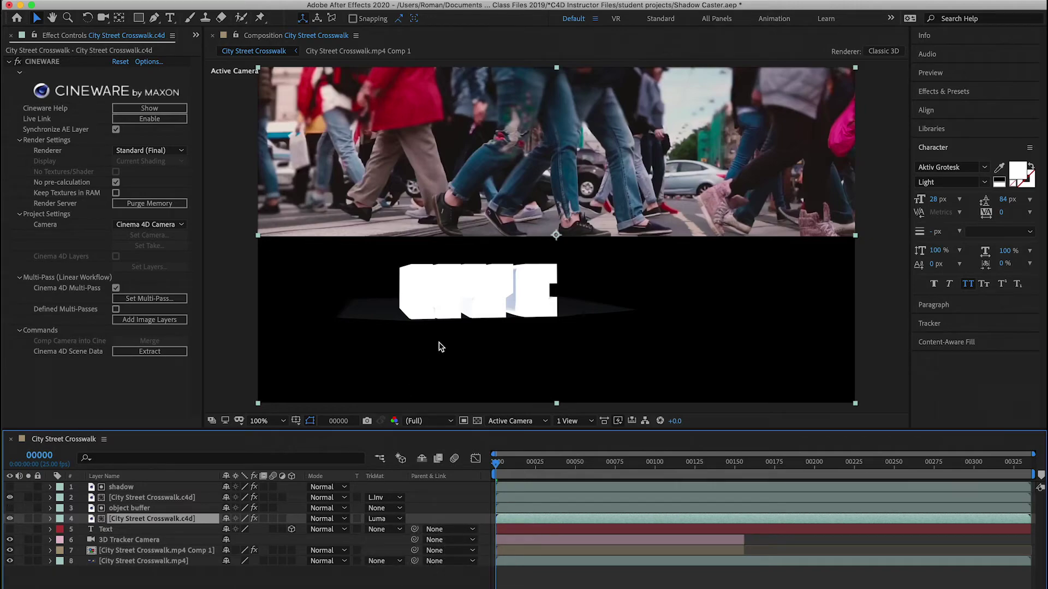
- Examine the matted shadow and text layers separately and together by toggling their visibility, and check the composite at frame 16
left_click(11, 498)
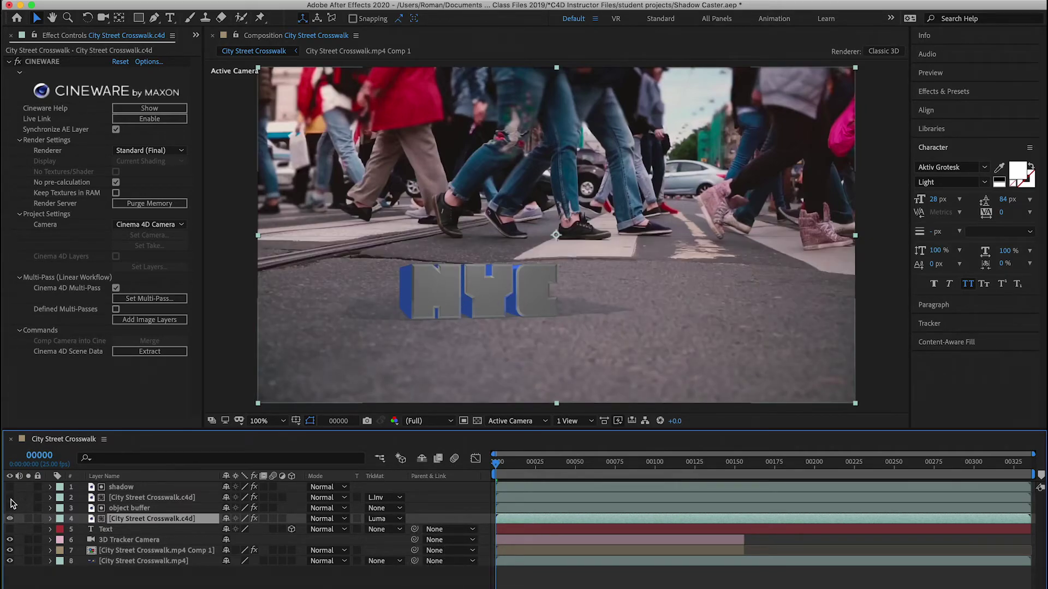
left_click(129, 512)
left_click(129, 519)
left_click(129, 509)
left_click(131, 518)
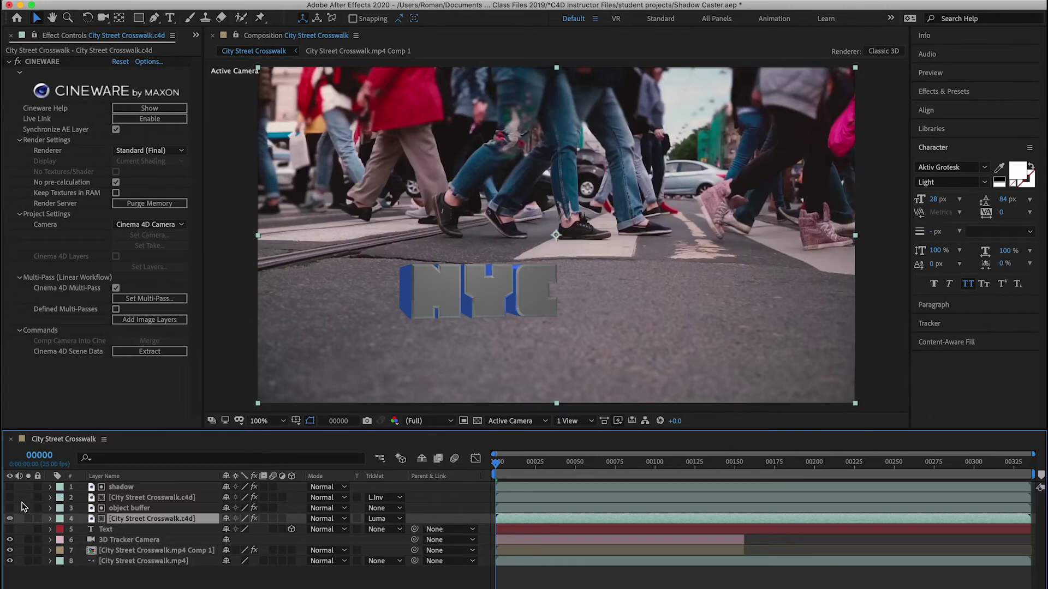
left_click(10, 518)
left_click(10, 497)
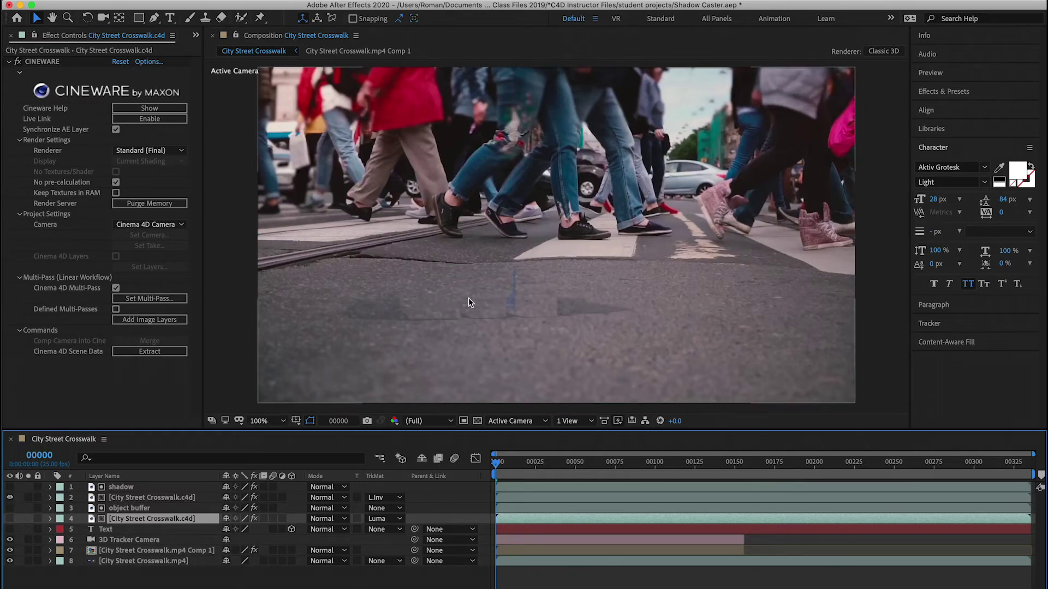
left_click(10, 519)
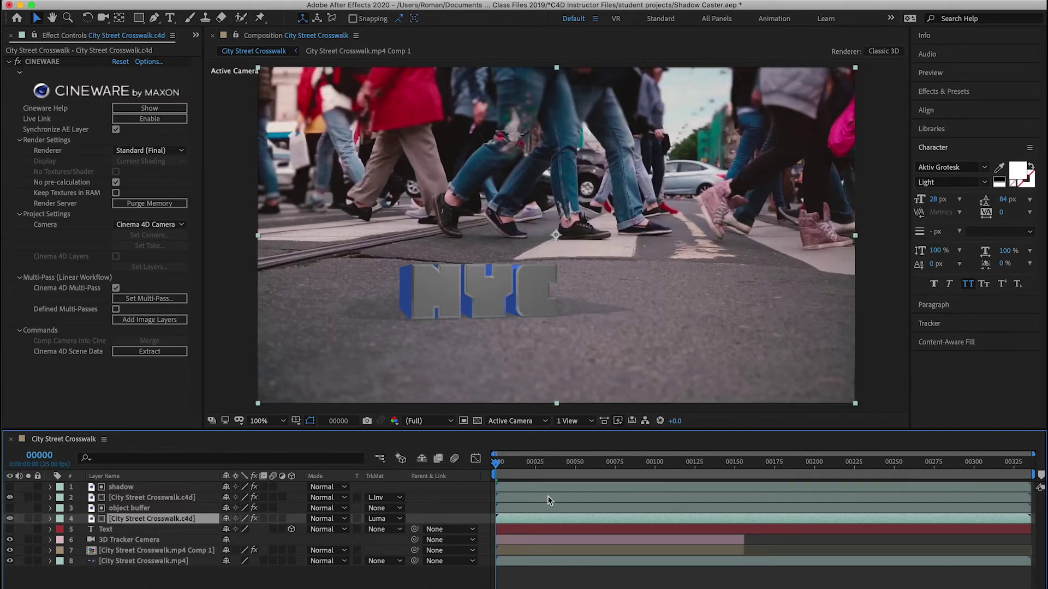
mouse_move(524, 461)
left_mouse_down()
mouse_move(640, 467)
mouse_move(522, 469)
left_mouse_up()
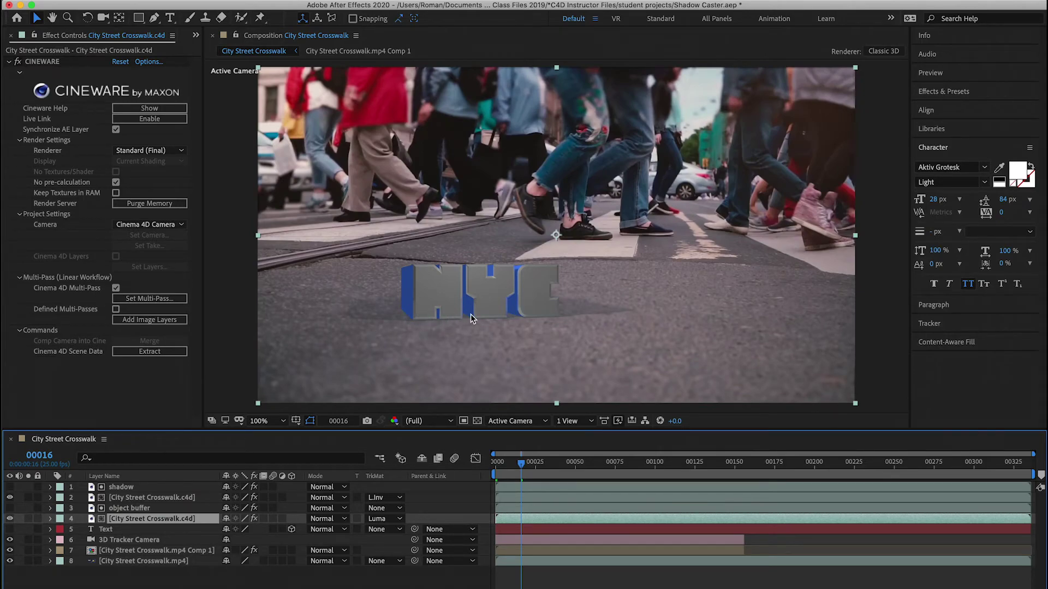
- Switch to Cinema 4D and change the shiny material's color to teal, about H 185°, S 84%, V 87%
key("super+Tab")
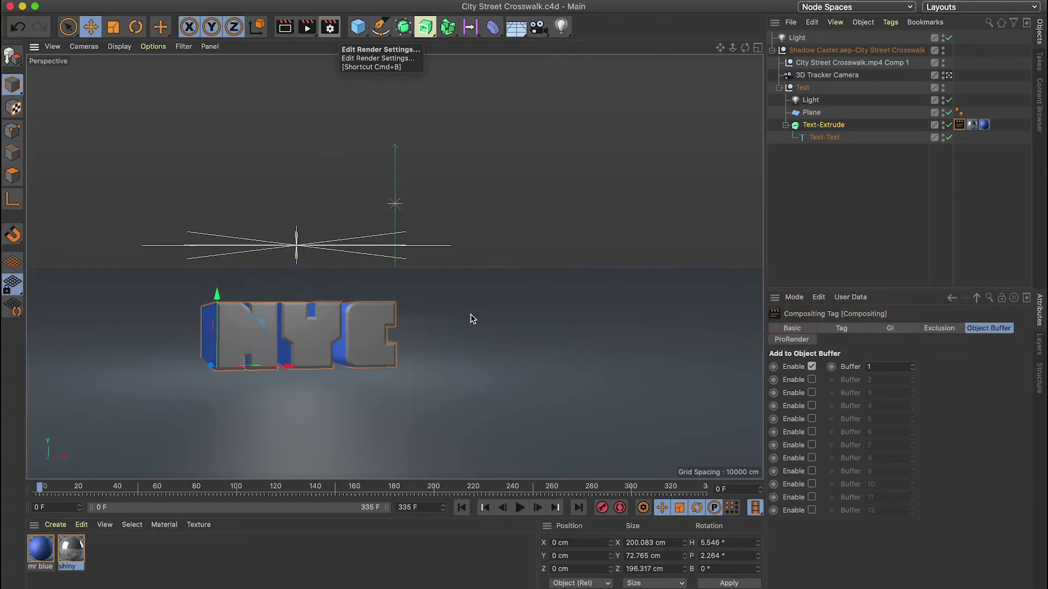
double_click(67, 549)
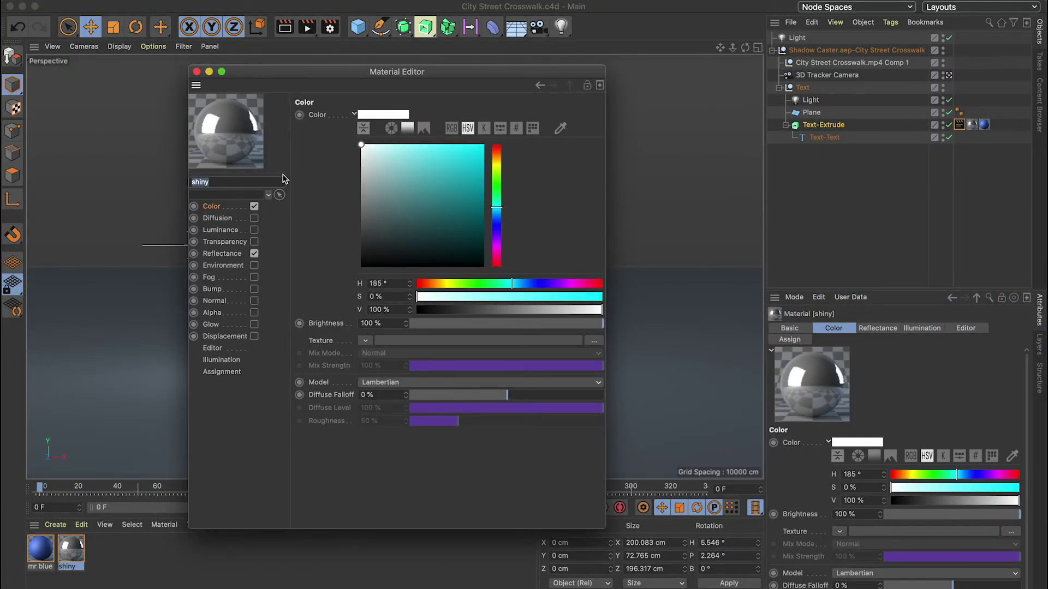
left_click(464, 161)
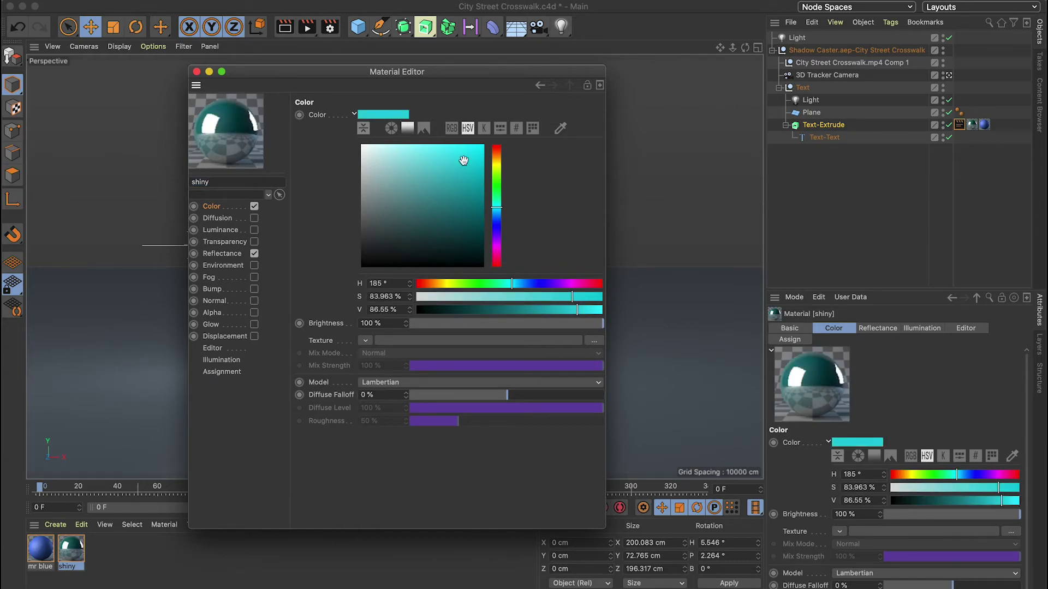
left_click_drag(380, 76, 569, 69)
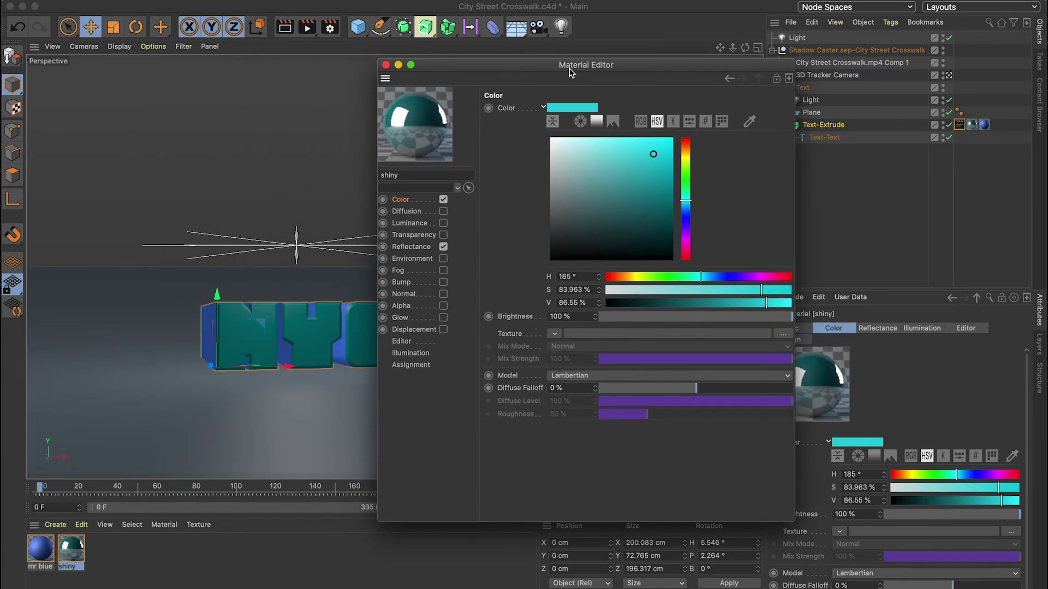
left_click(385, 64)
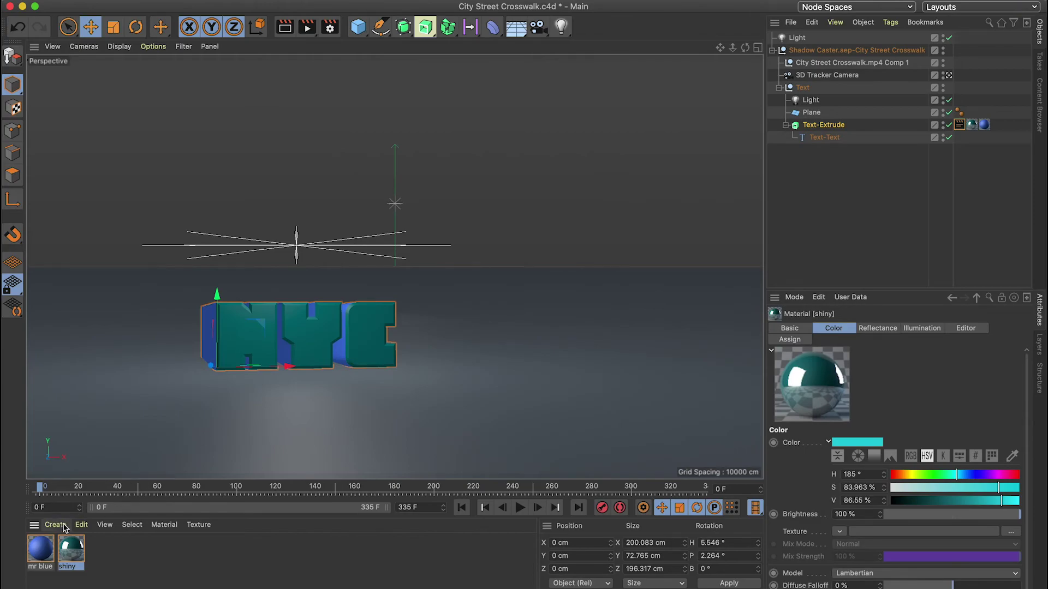
- Change the mr blue material's color to near-white, about H 221°, S 3%, V 92%
double_click(49, 553)
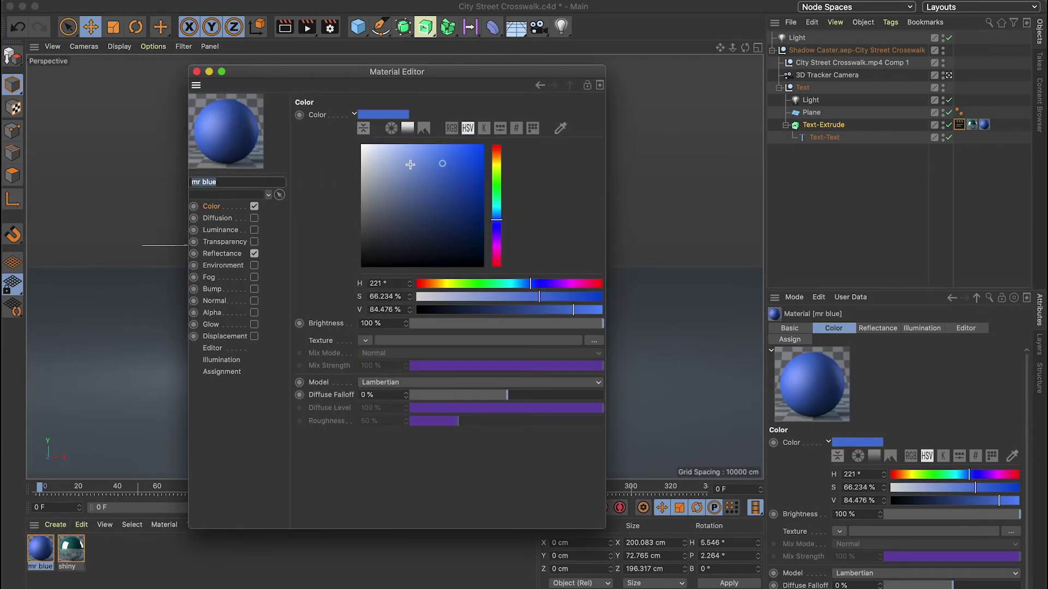
left_click(375, 164)
left_click_drag(374, 165, 365, 154)
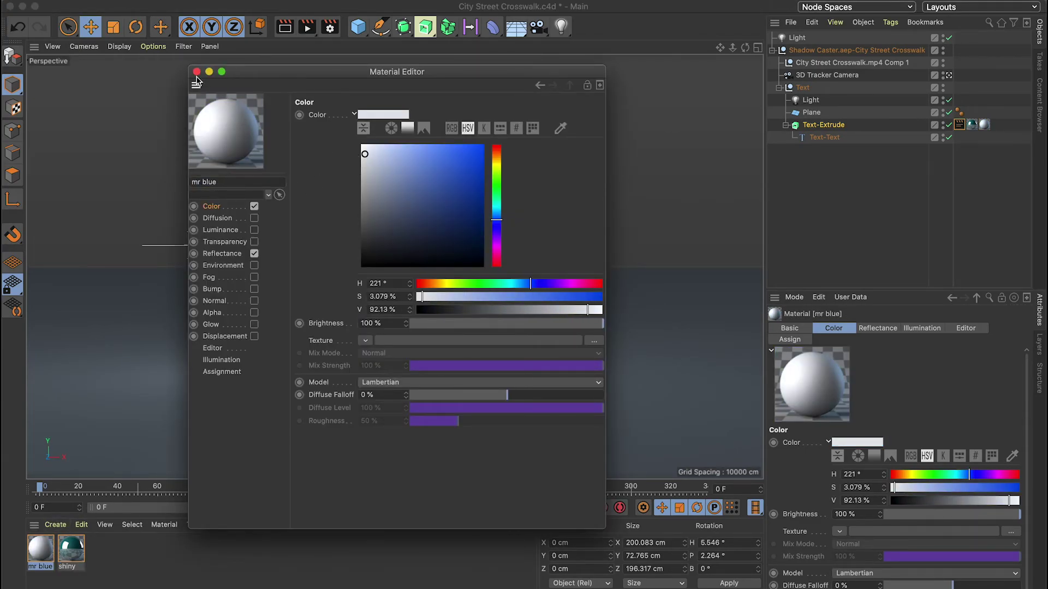
left_click(196, 72)
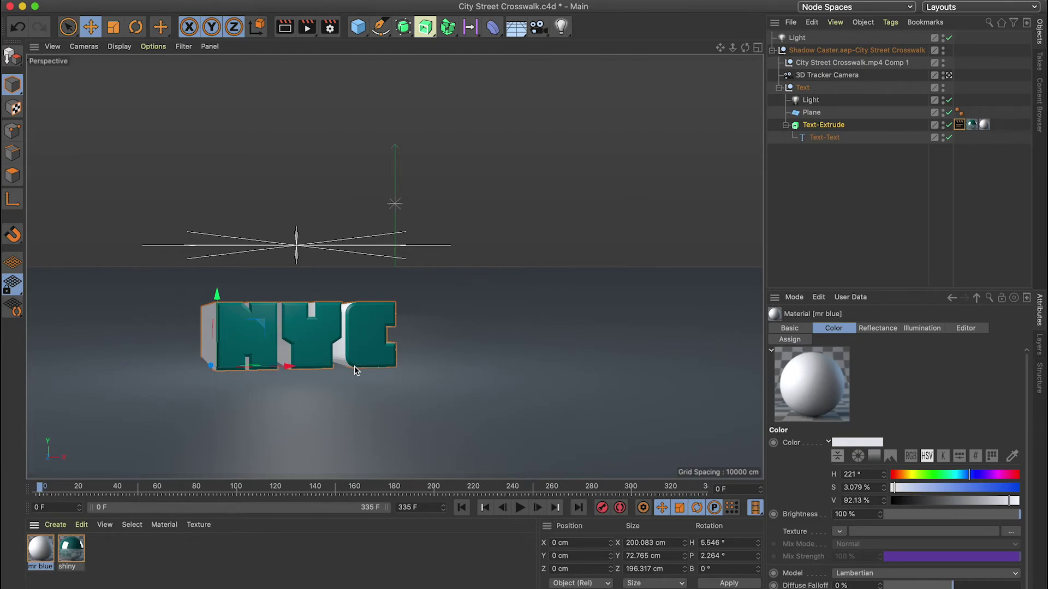
- Rotate the extruded NYC text to a bank of about -12.5° and preview-render the viewport
key("r")
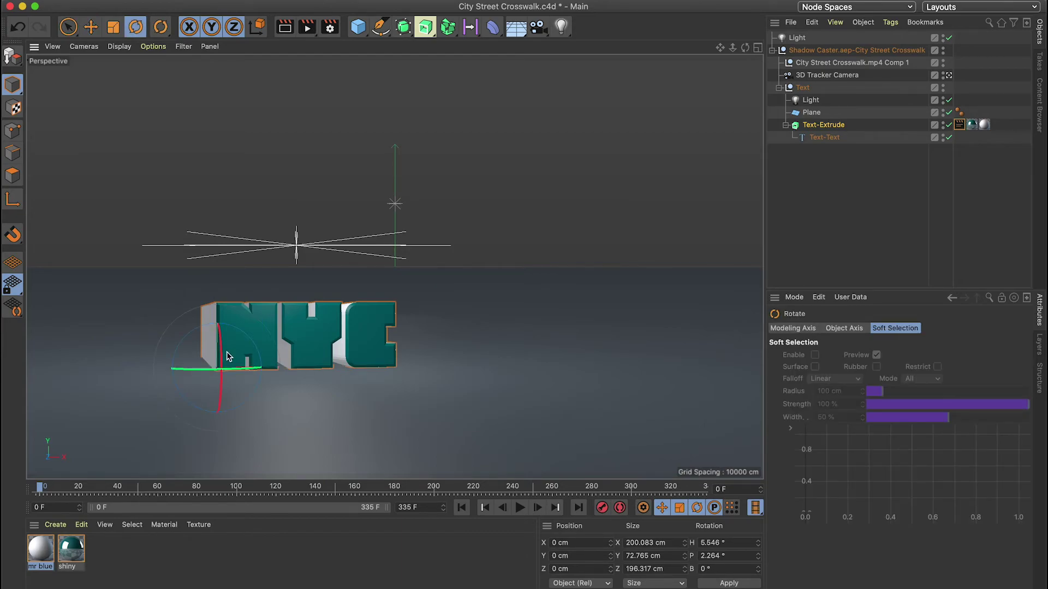
left_click_drag(245, 346, 247, 341)
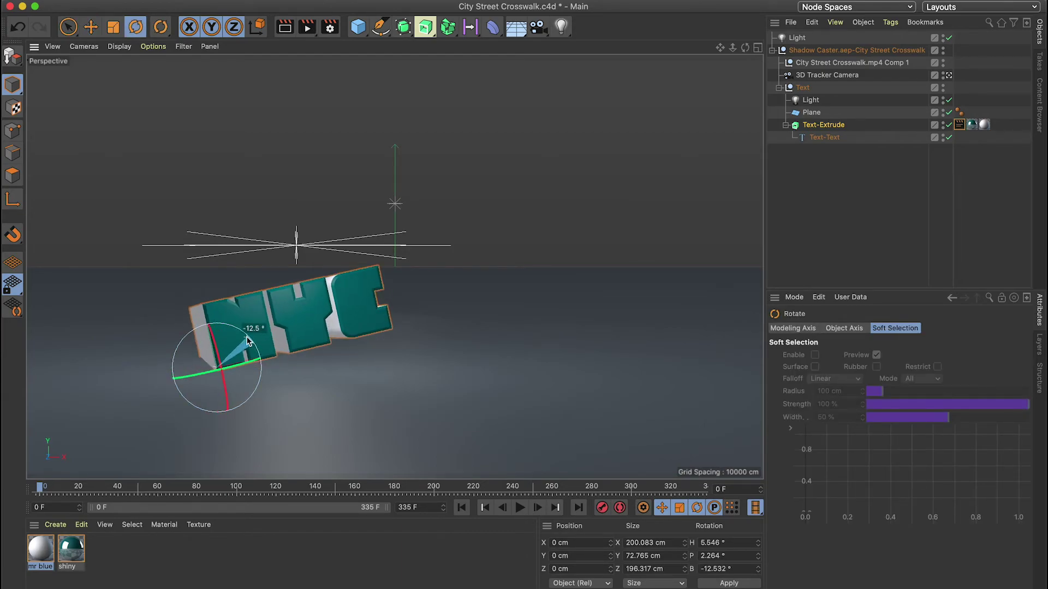
left_click(287, 29)
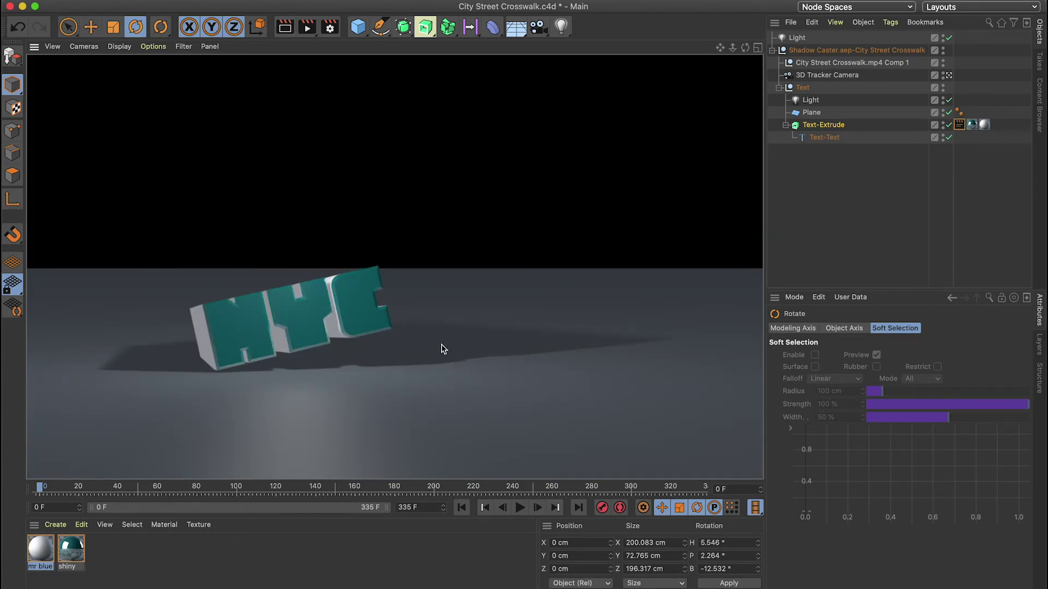
left_click(283, 353)
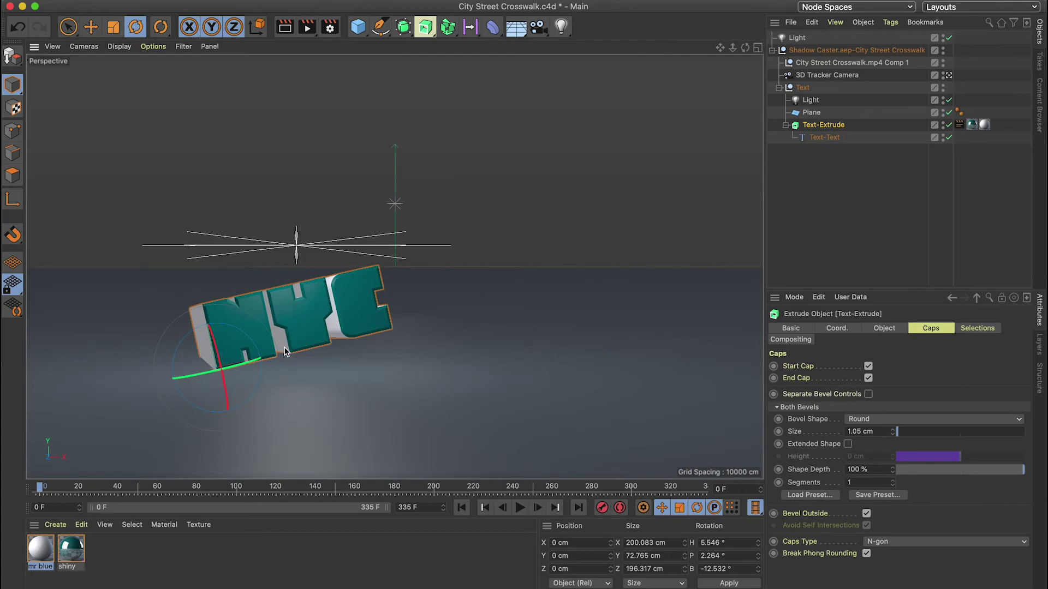
- Rotate the text to about H 16°, P 10°, B -14°, save the previewed scene, and check the composite in After Effects
left_click_drag(220, 352, 223, 372)
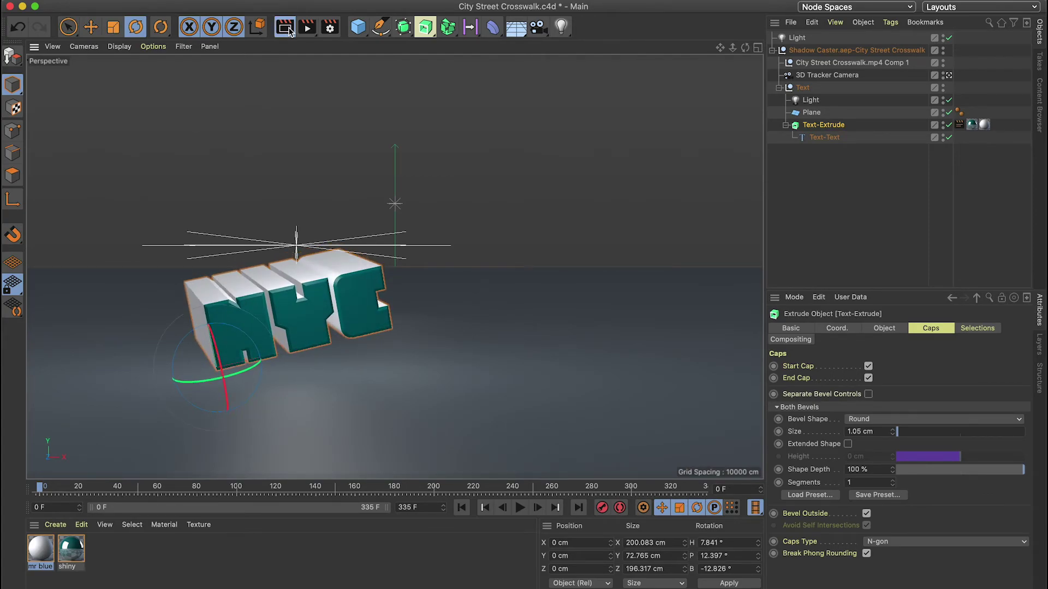
left_click(288, 30)
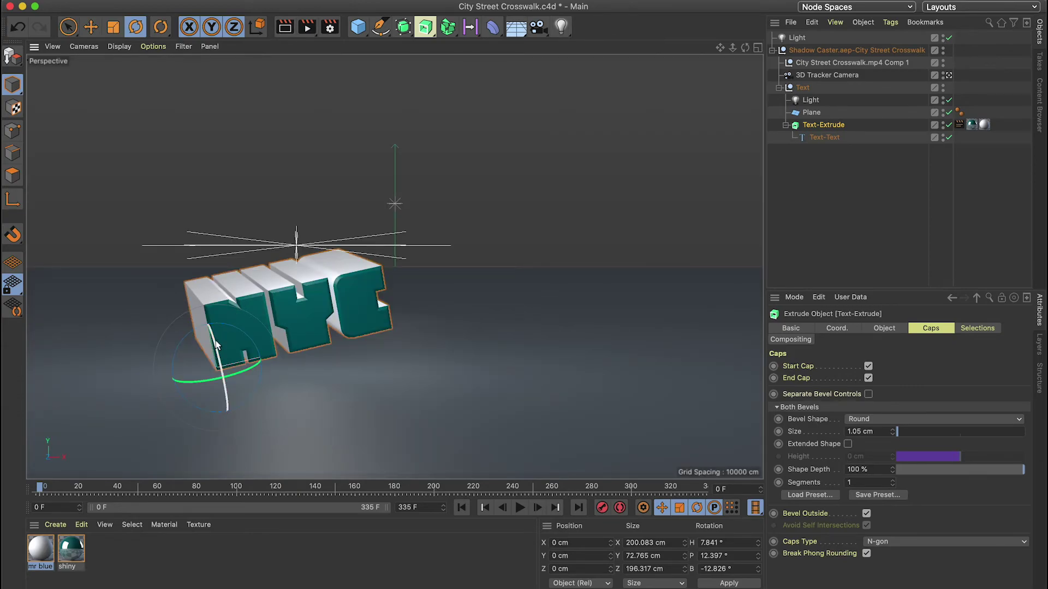
left_click_drag(220, 339, 247, 373)
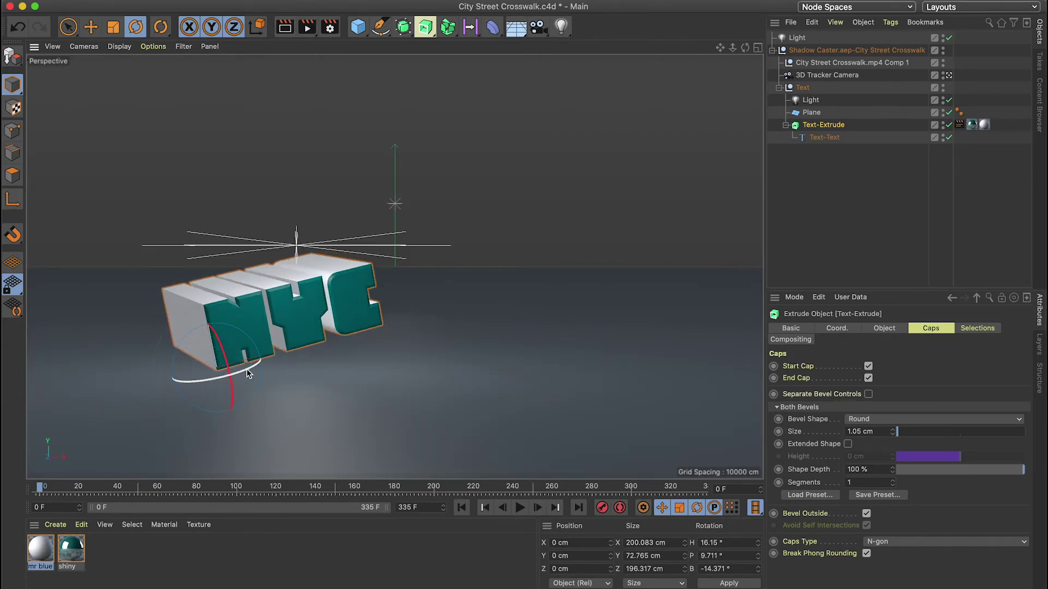
left_click(286, 29)
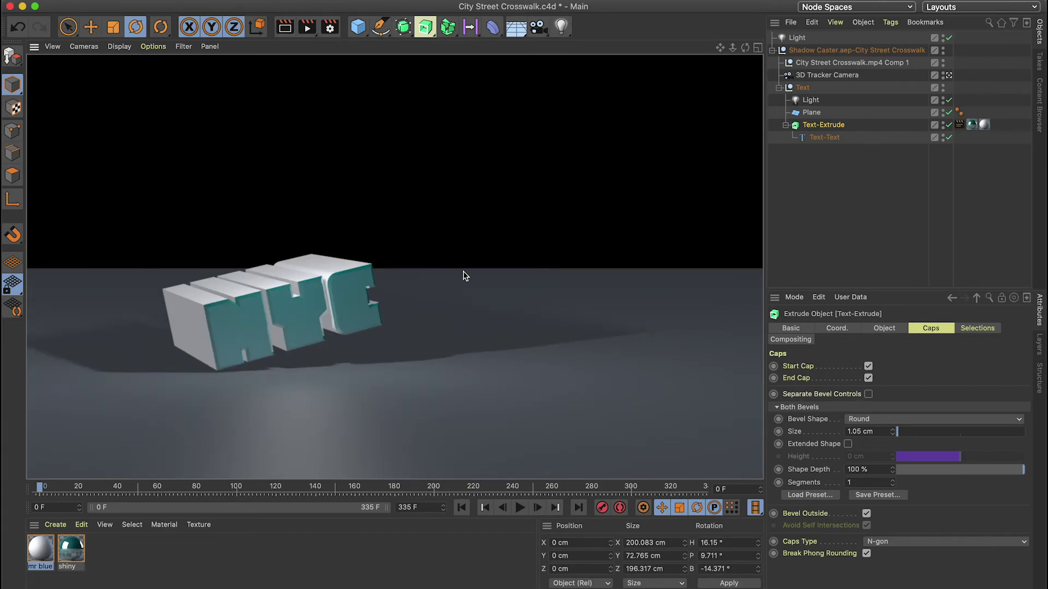
key("super+s")
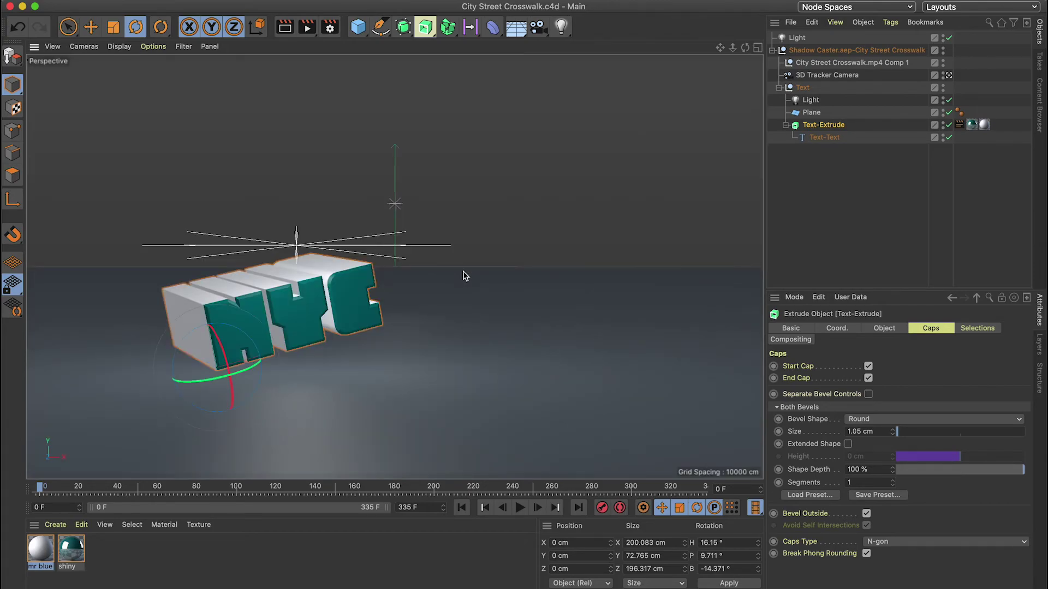
key("super+Tab")
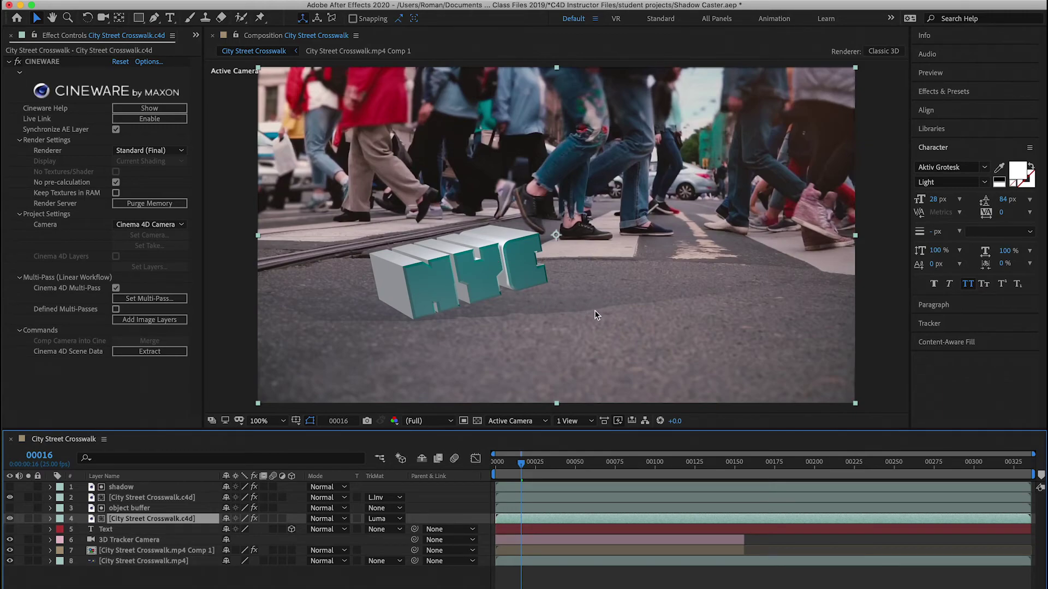
- Switch to Cinema 4D and rename the scene-level light outside the text group as "ambient"
key("super+Tab")
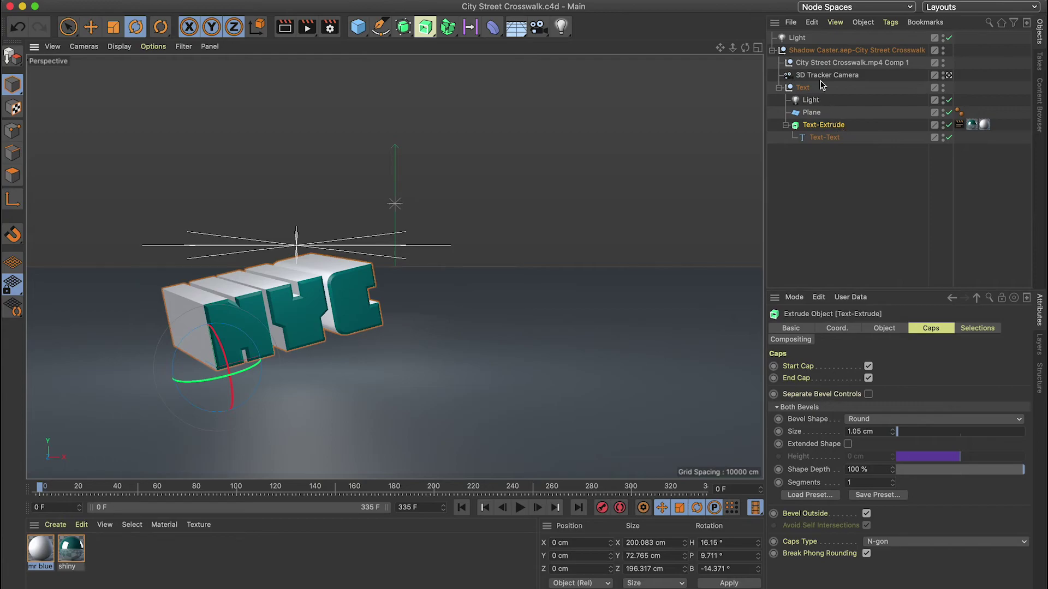
left_click(798, 38)
double_click(798, 39)
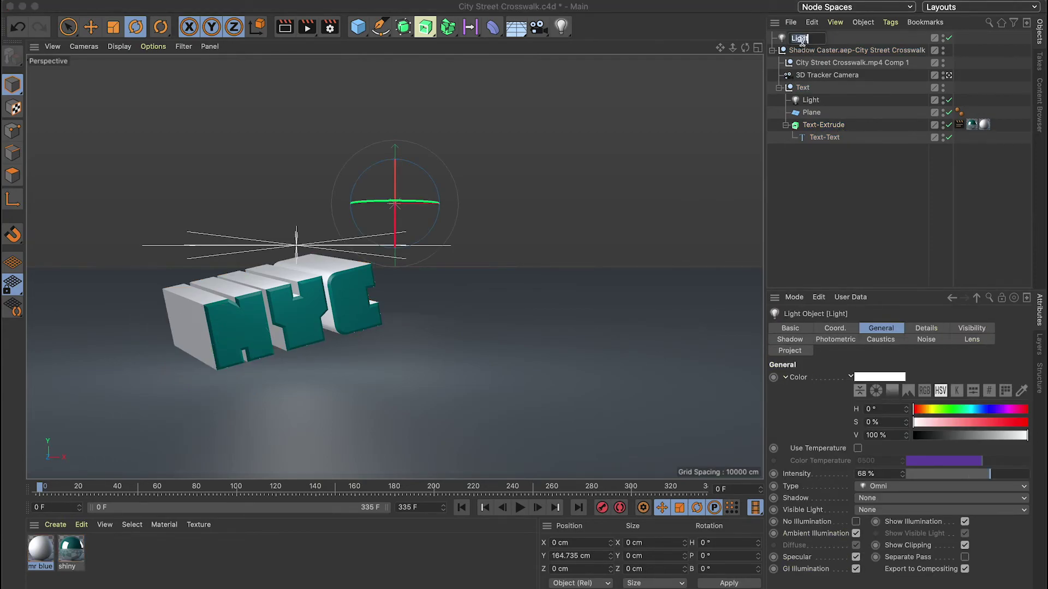
type("ambient")
key("Return")
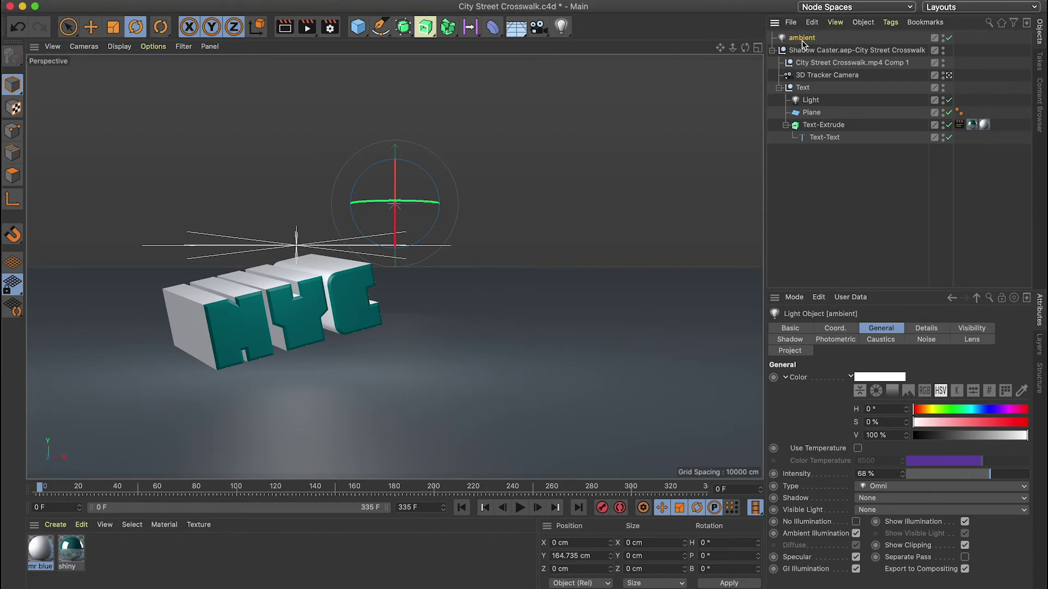
- Lower the ambient light's intensity to 60%, saving the scene and checking the shadow's strength in the After Effects composite
left_click_drag(902, 473, 902, 487)
key("super+s")
key("super+Tab")
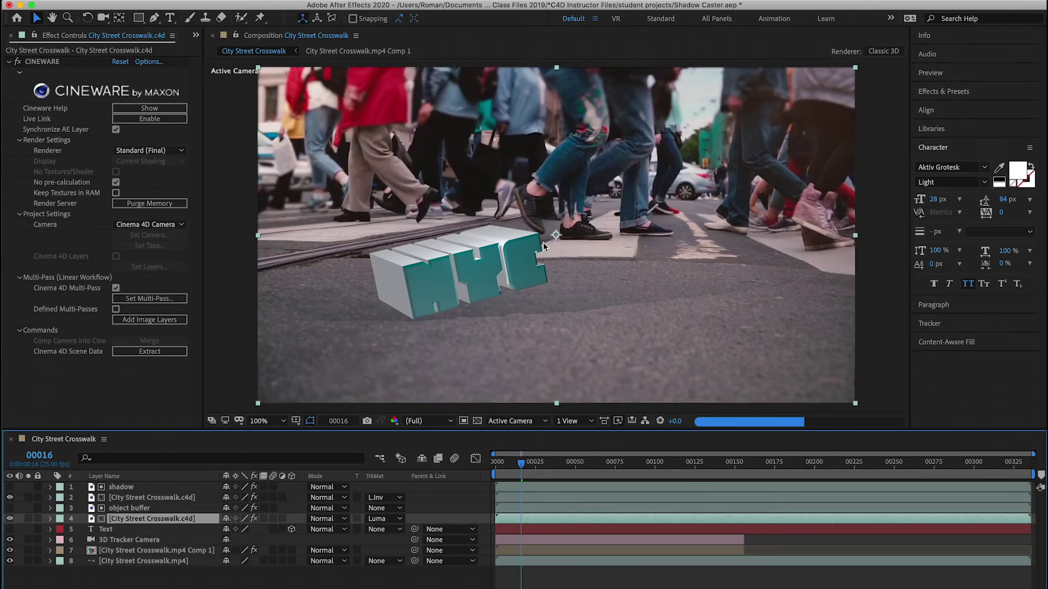
key("super+Tab")
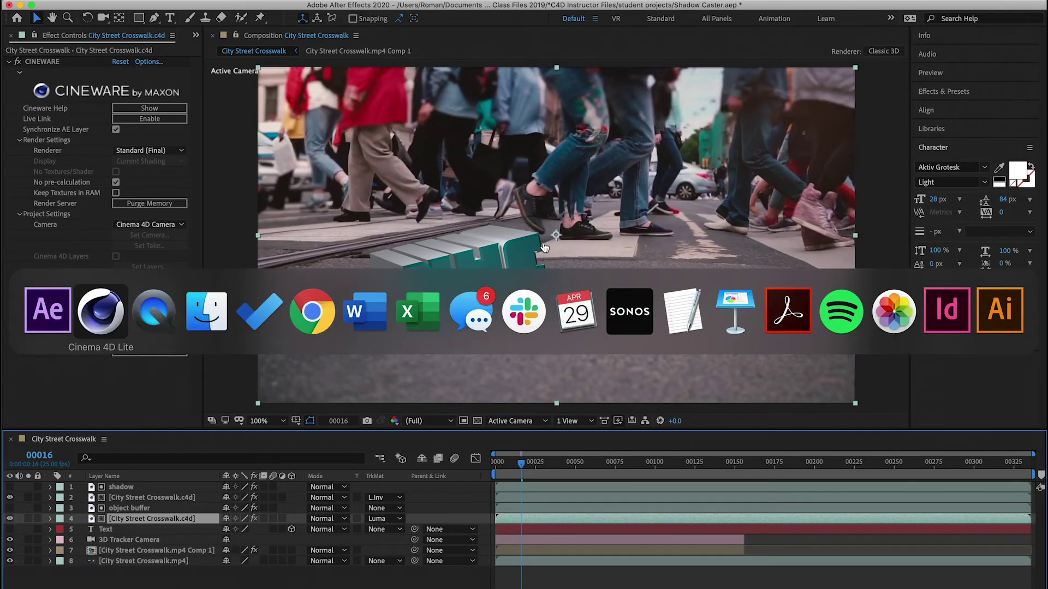
left_click_drag(902, 473, 902, 464)
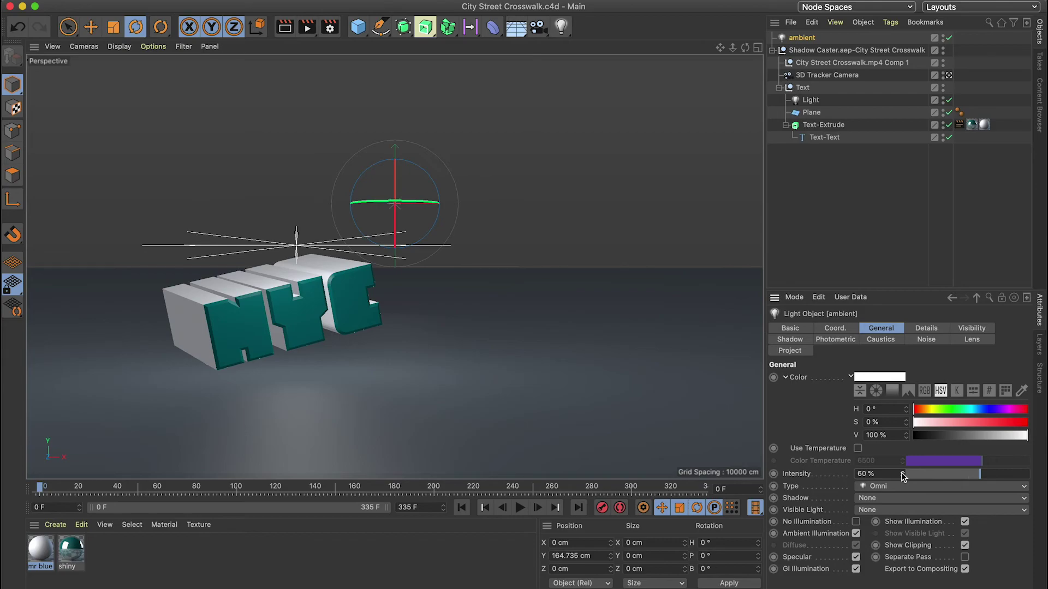
key("super+Tab")
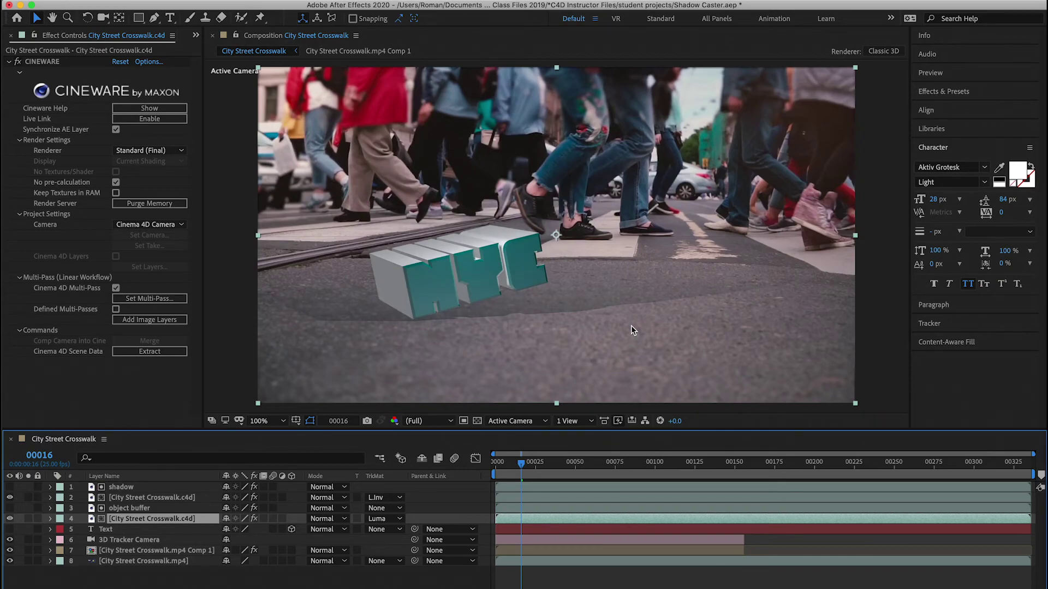
- Switch to Cinema 4D, tilt the text to about H 17.5°, P 14.9°, B -14.7°, and add a Sky object
key("super+Tab")
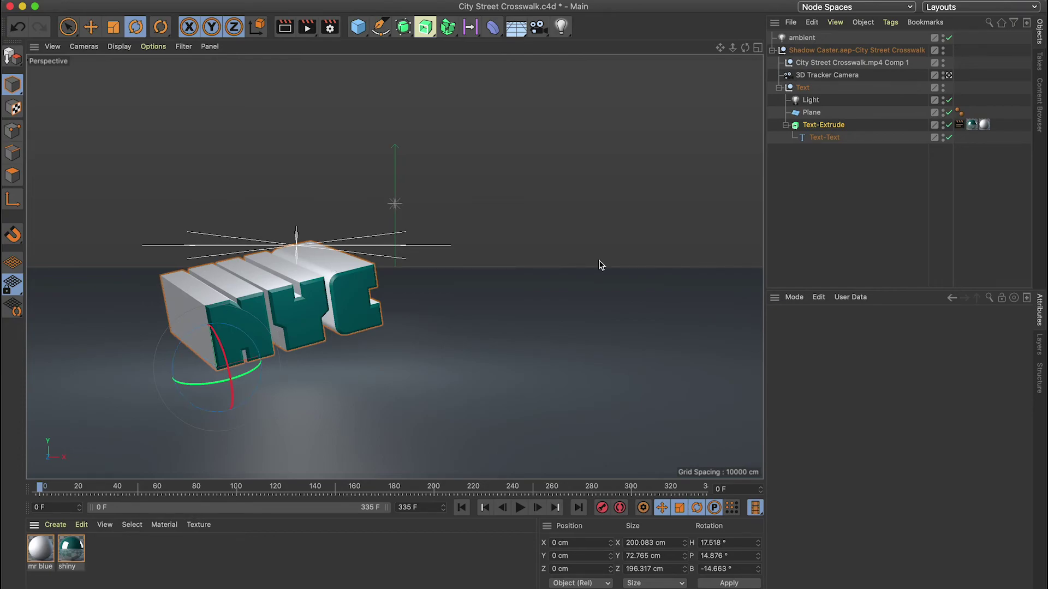
left_click(515, 31)
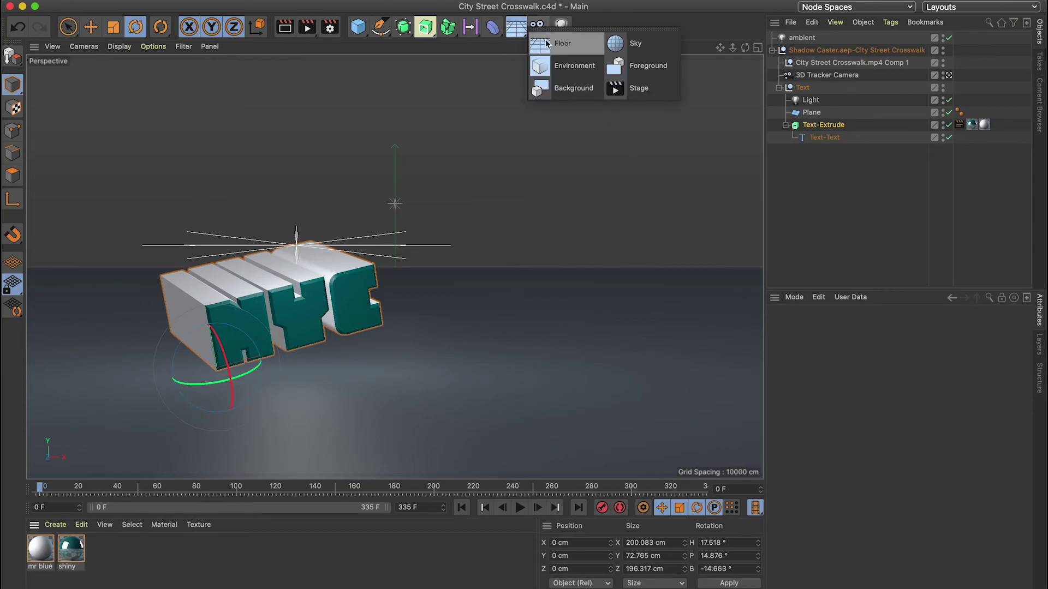
left_click(621, 41)
left_click(772, 62)
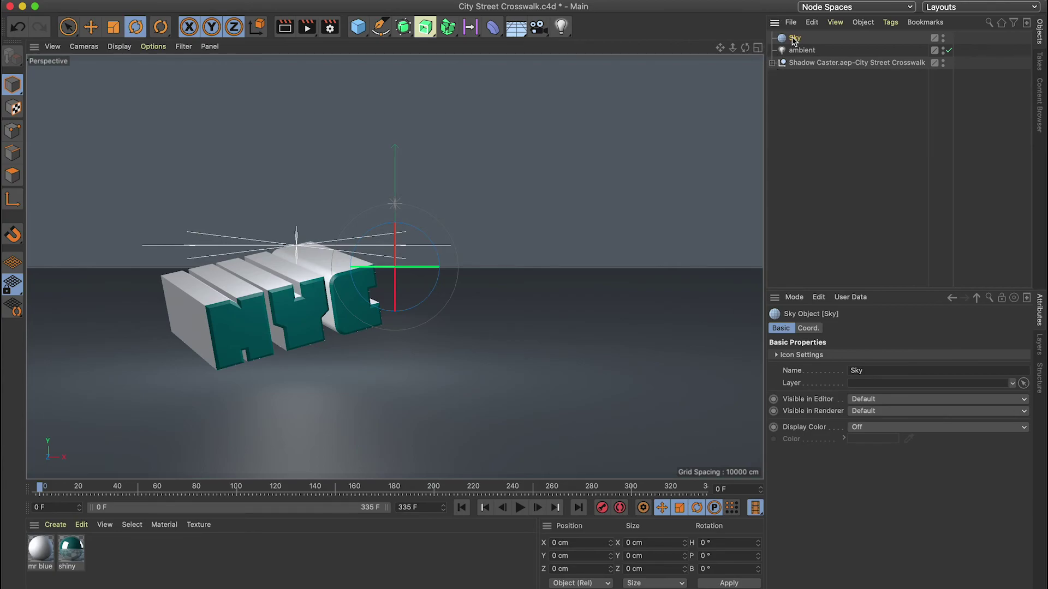
- Create a new material with City Street Crosswalk.mp4 as its color texture, copying the file to the project location
left_click(104, 556)
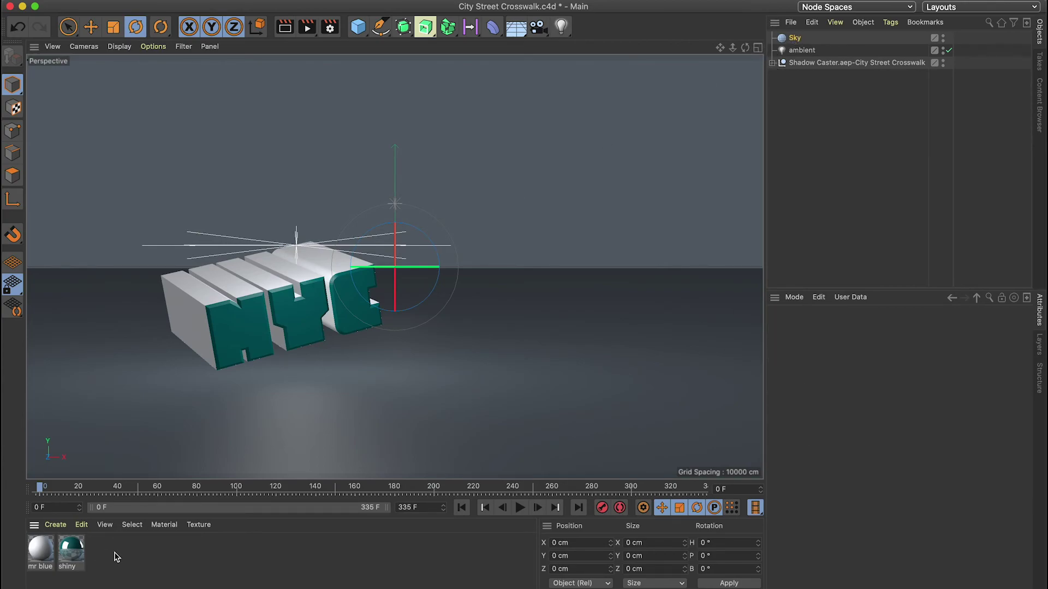
double_click(101, 556)
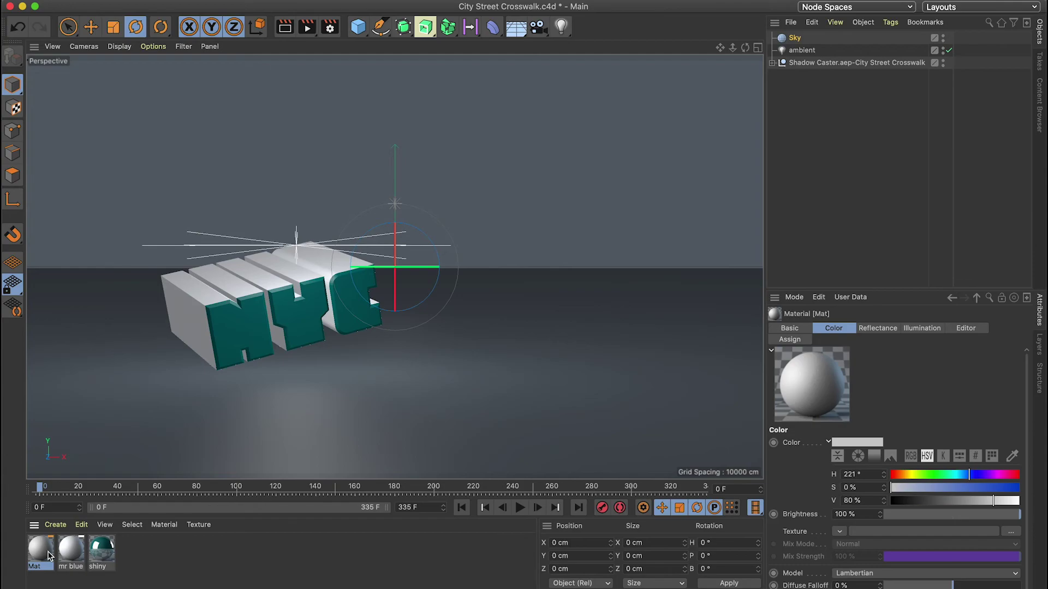
double_click(48, 556)
left_click(222, 211)
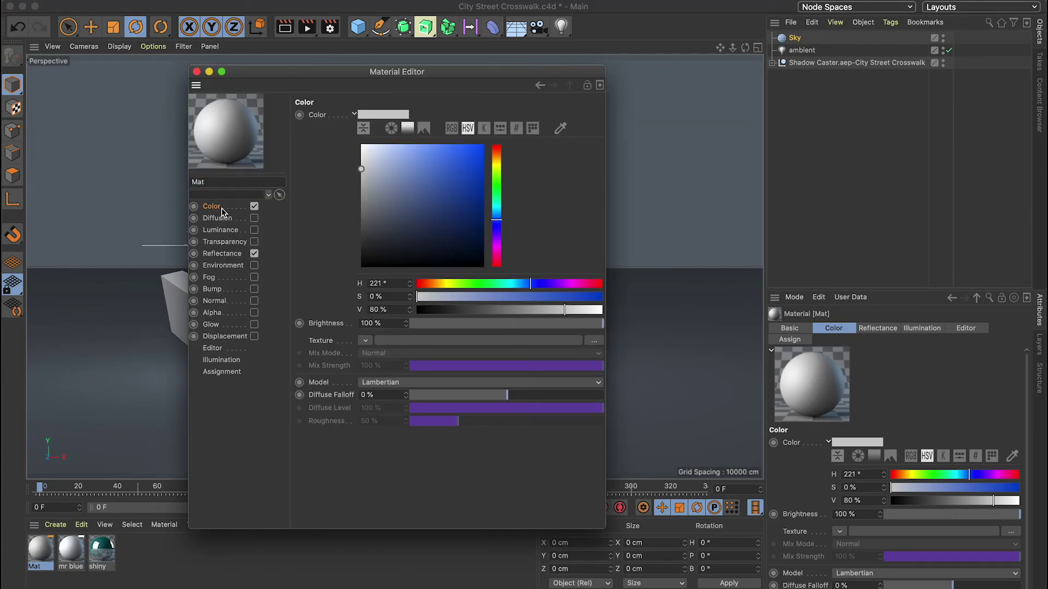
left_click(365, 341)
left_click(368, 352)
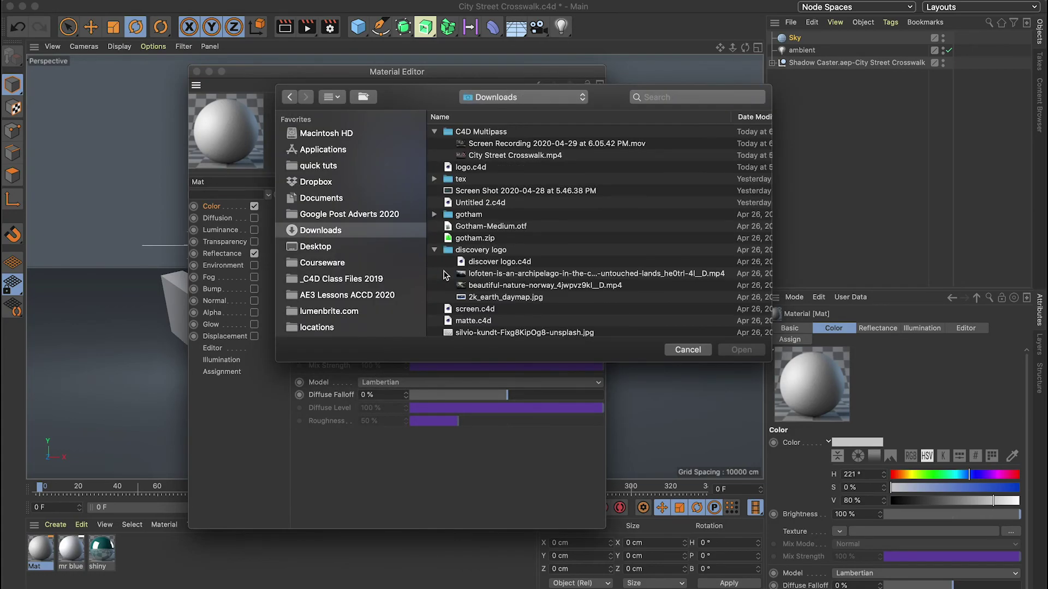
left_click(494, 159)
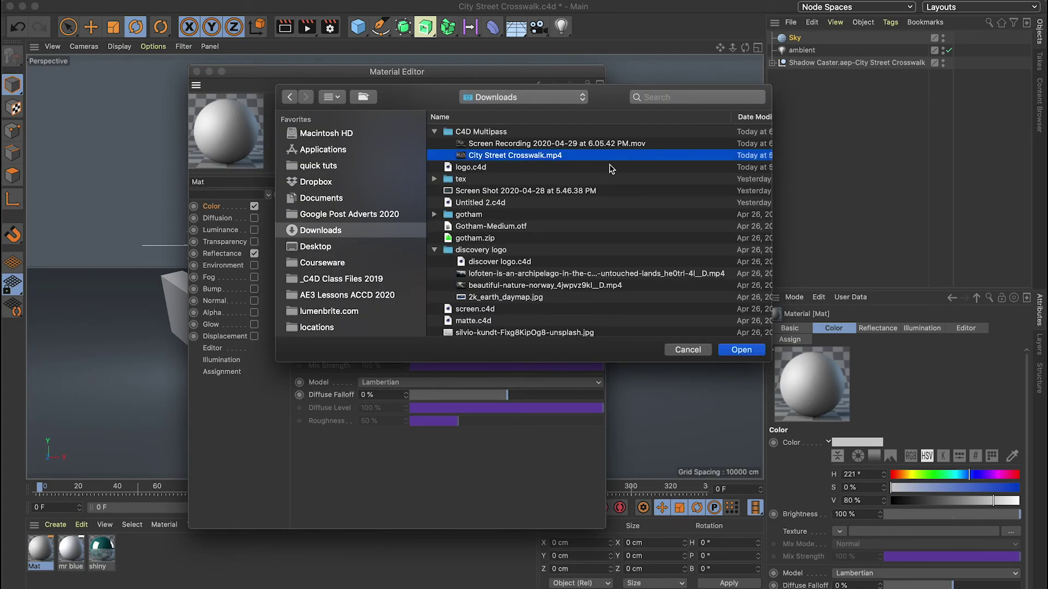
left_click(726, 354)
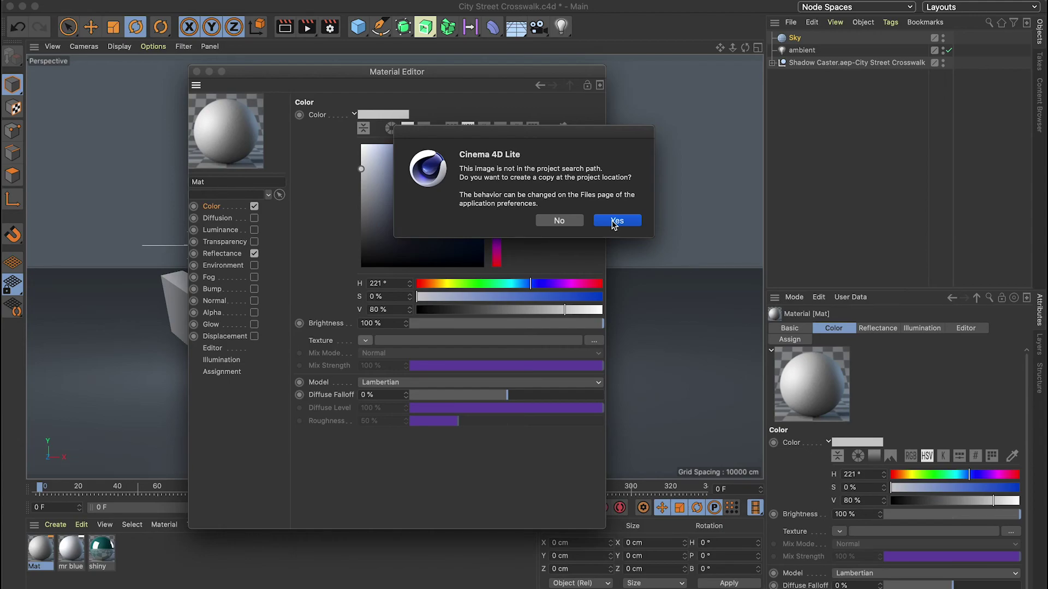
left_click(612, 222)
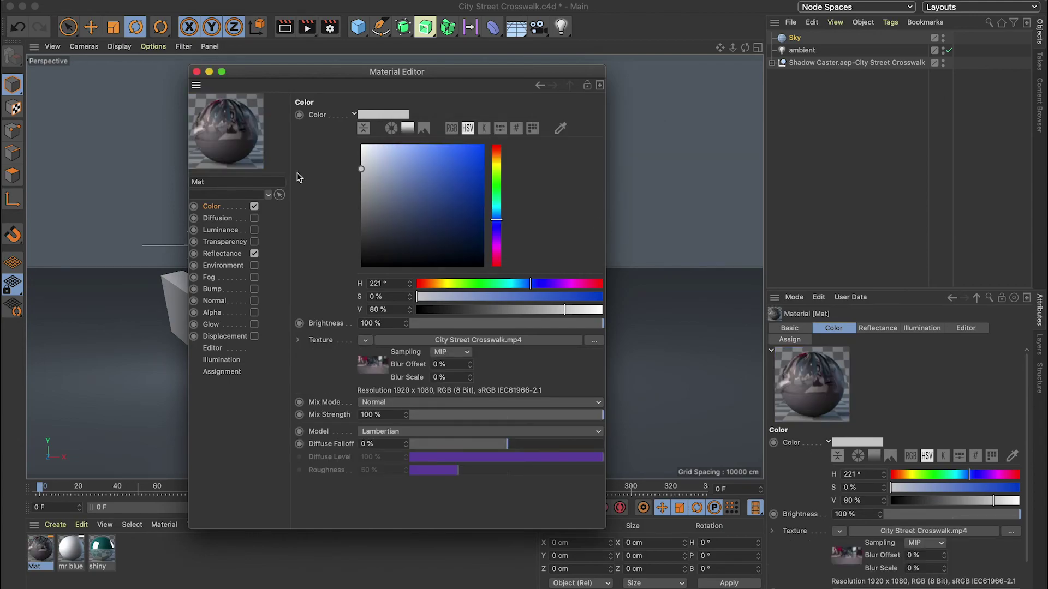
left_click(197, 73)
- Apply the crosswalk footage material to the Sky object and preview-render the viewport
left_click_drag(41, 550, 790, 41)
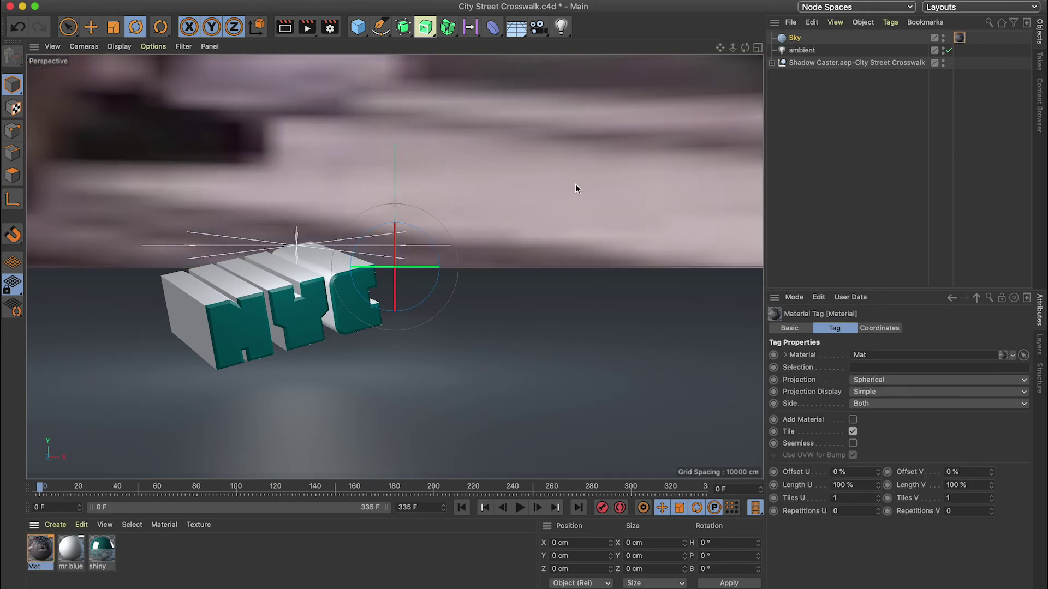
left_click(285, 27)
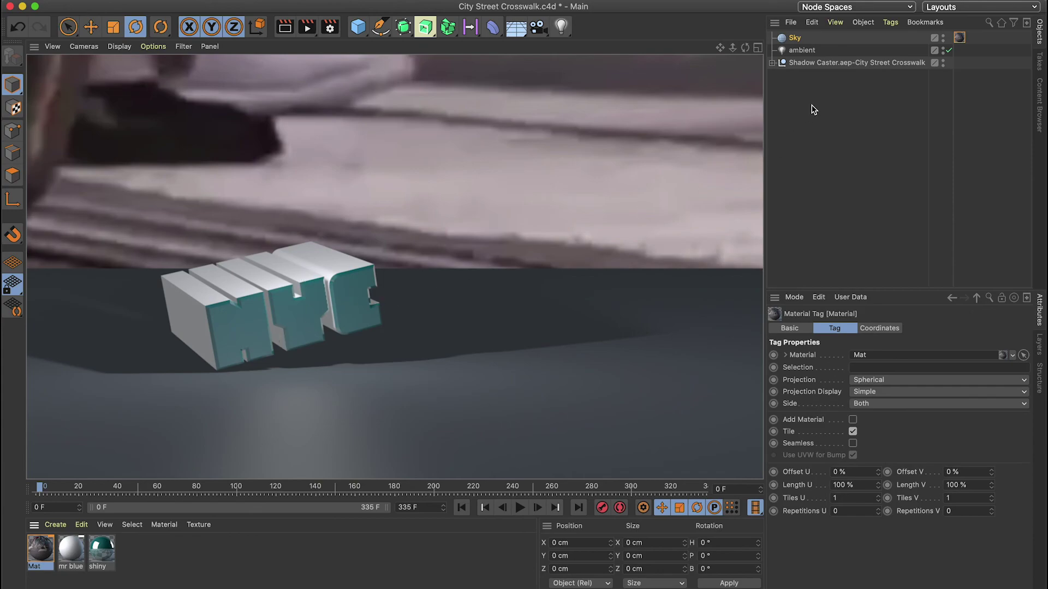
- Reorder Text-Extrude's material tags so shiny comes after mr blue, and clear the S selection from the mr blue tag
left_click(772, 63)
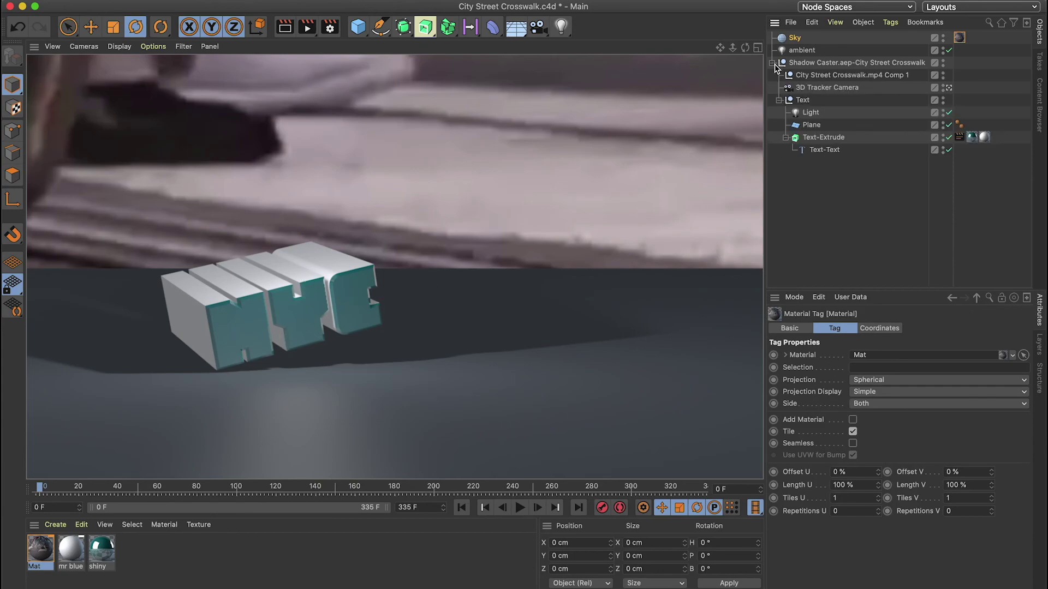
left_click(982, 138)
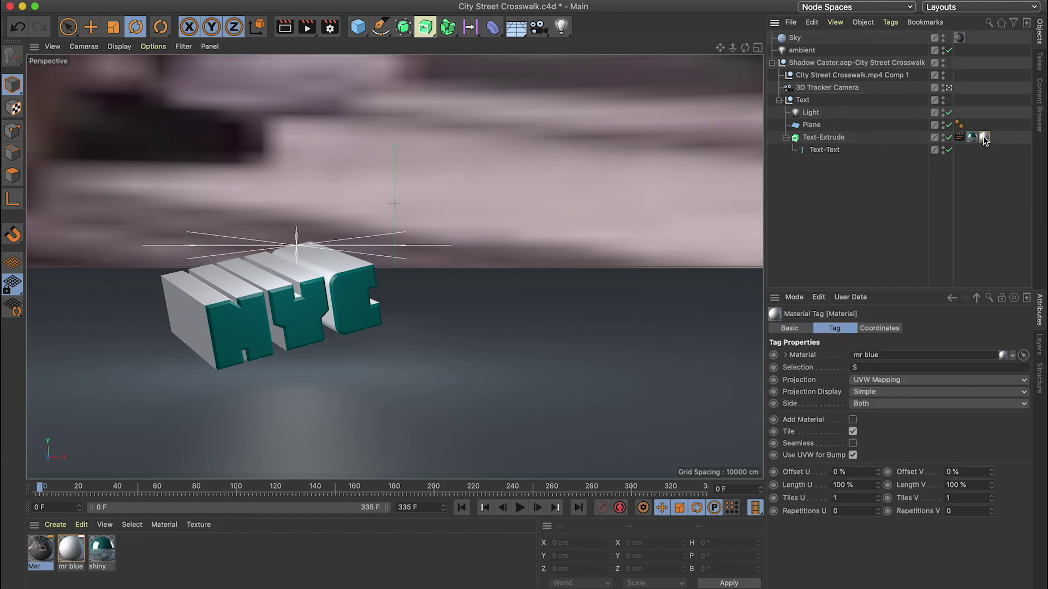
left_click_drag(977, 141, 998, 141)
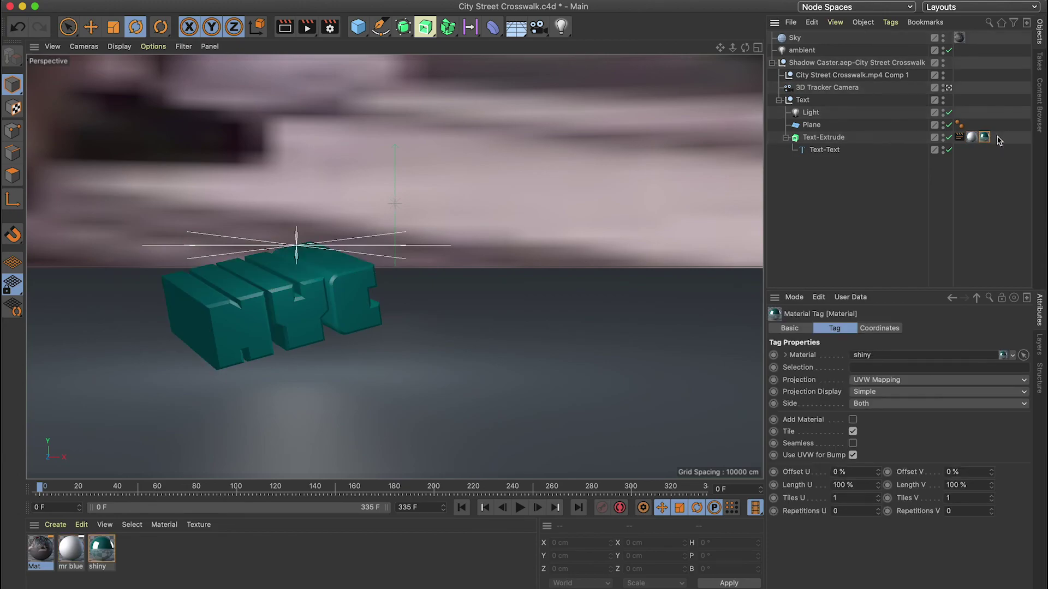
left_click(973, 139)
double_click(855, 367)
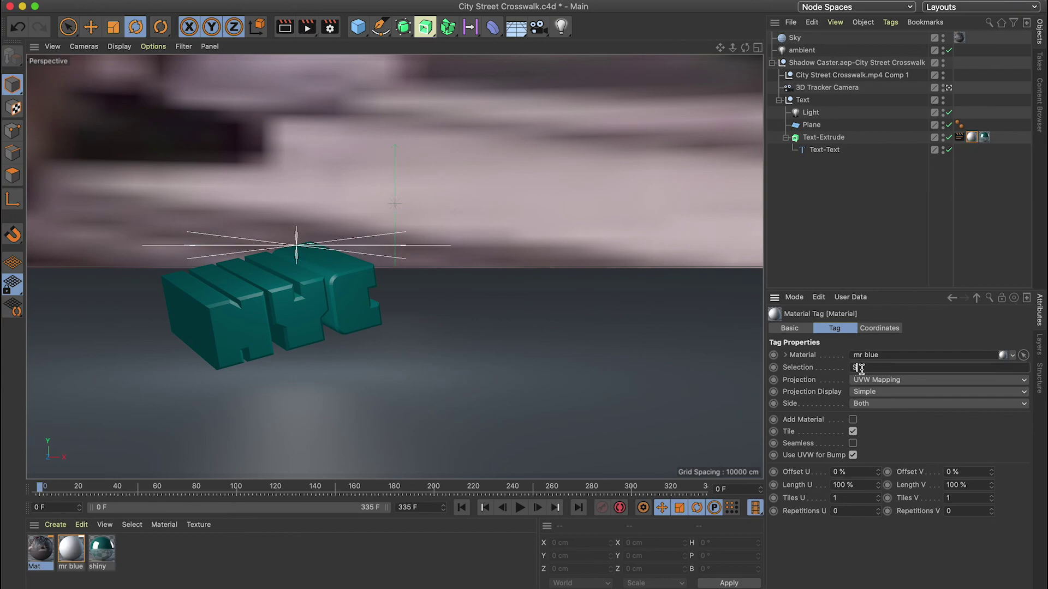
- Restrict the shiny material tag to selection S and set the shiny color to about H 196°, S 25%, V 90%
left_click(984, 140)
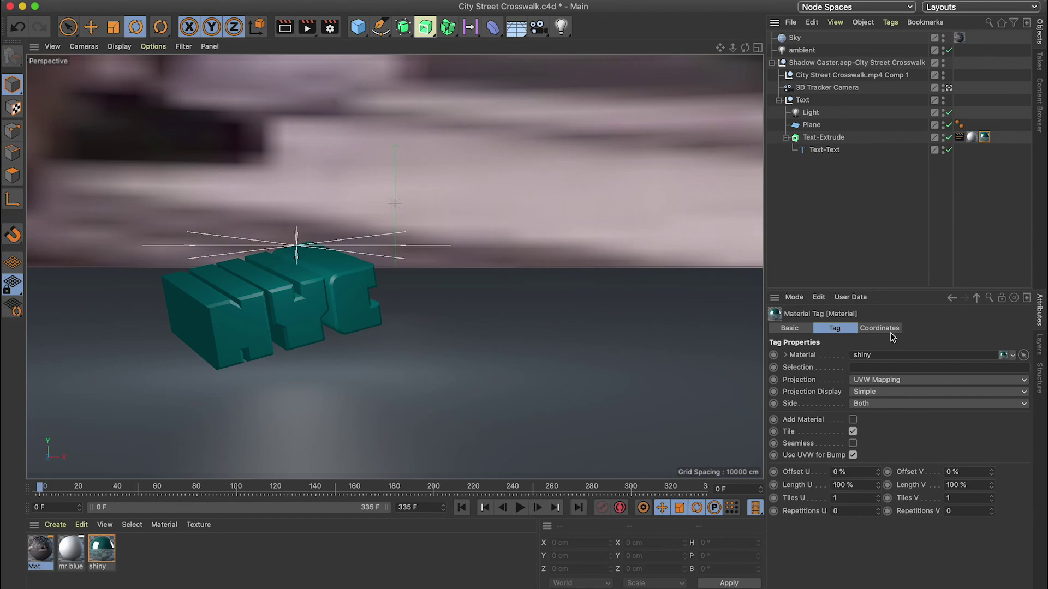
left_click(862, 368)
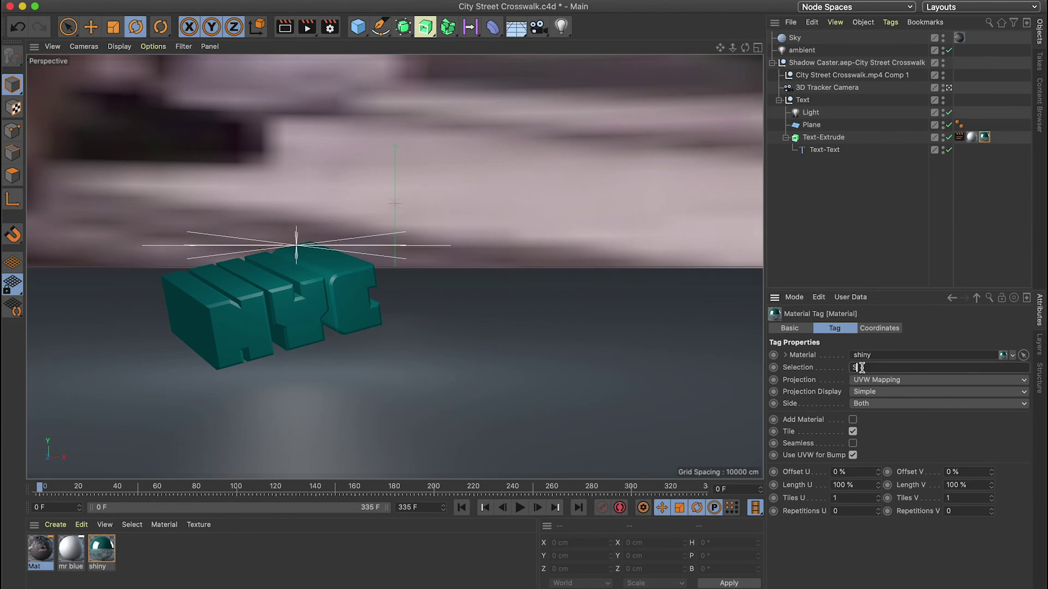
type("S")
key("Return")
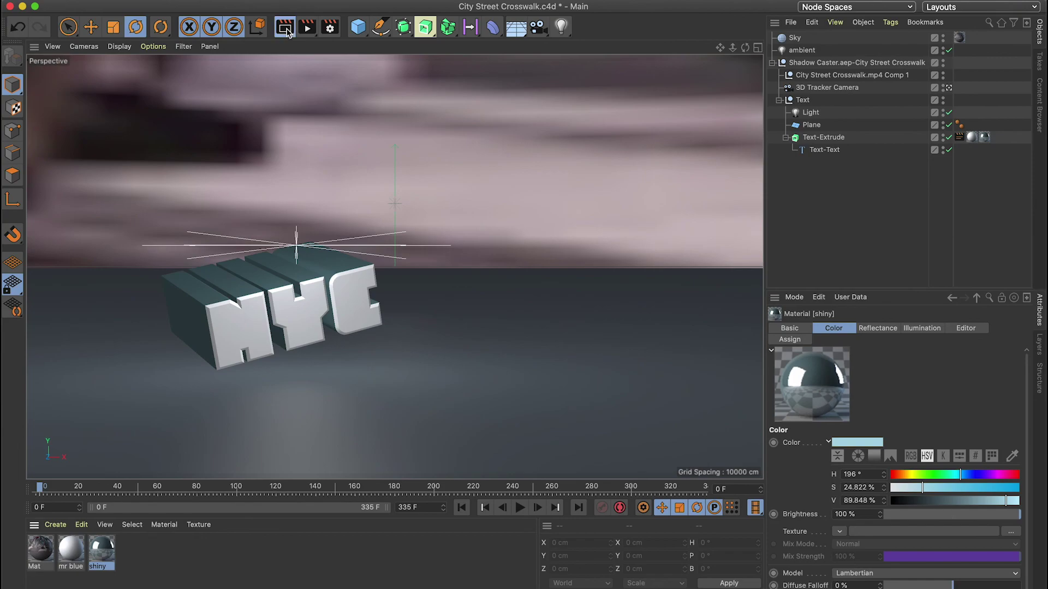
- Preview-render and save the scene, and switch to After Effects to scrub through the finished City Street Crosswalk.mp4 footage
left_click(285, 26)
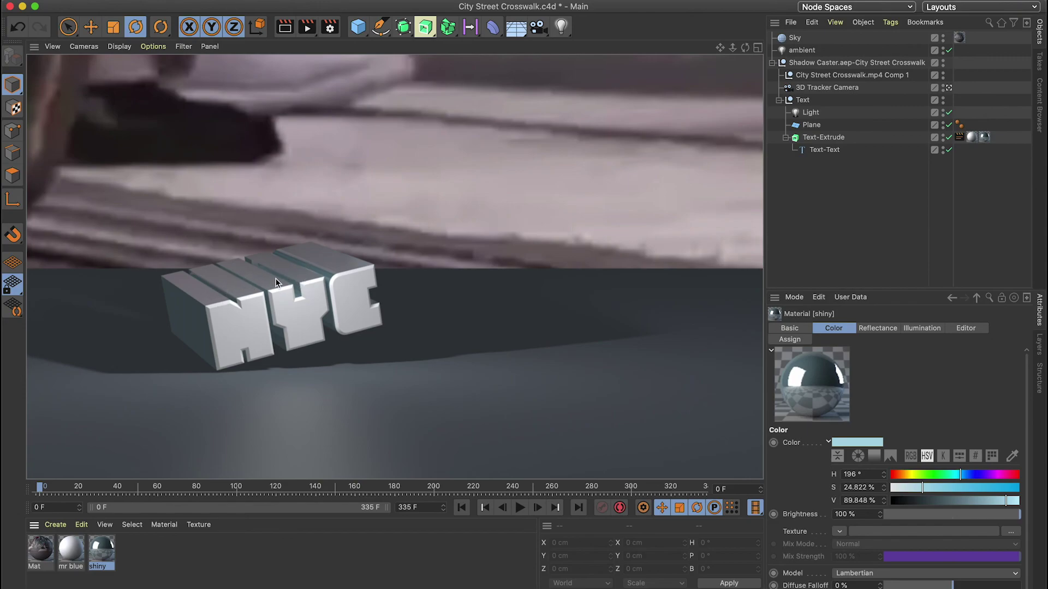
key("super+s")
key("super+Tab")
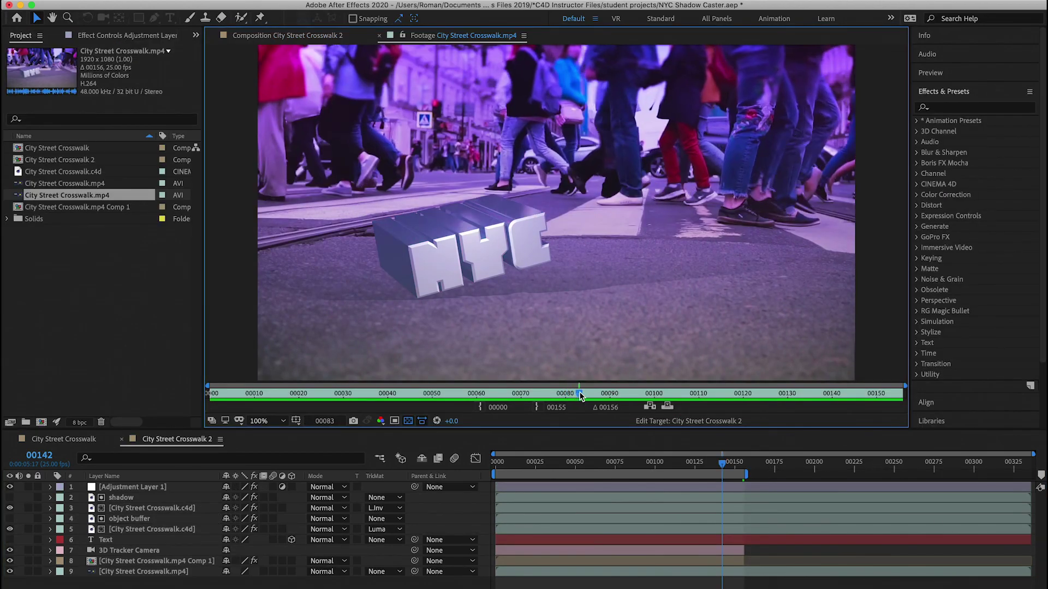
mouse_move(581, 397)
left_mouse_down()
mouse_move(823, 388)
mouse_move(605, 402)
mouse_move(787, 382)
mouse_move(576, 387)
mouse_move(720, 385)
left_mouse_up()
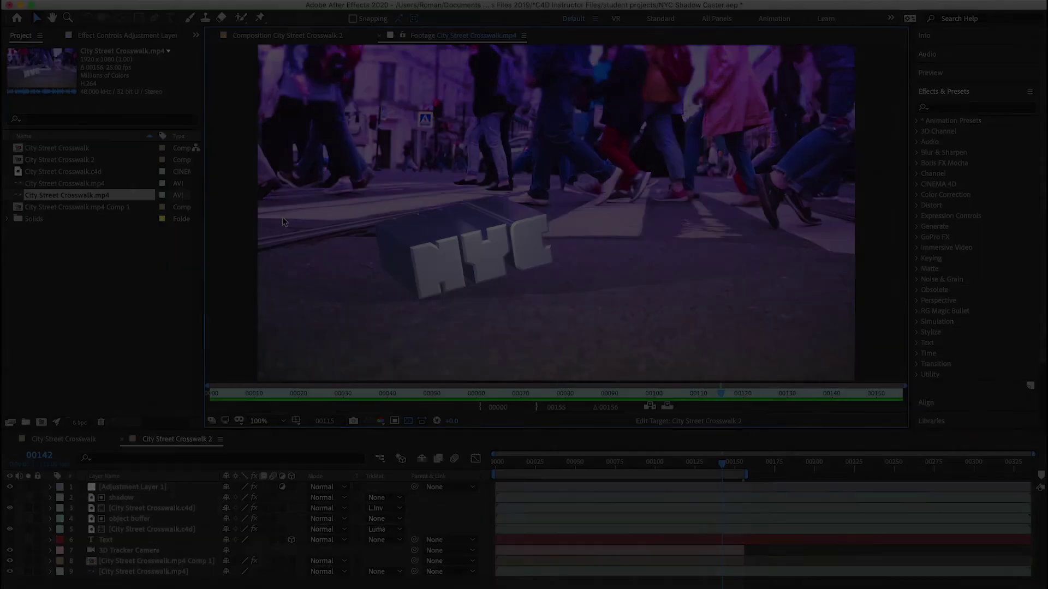